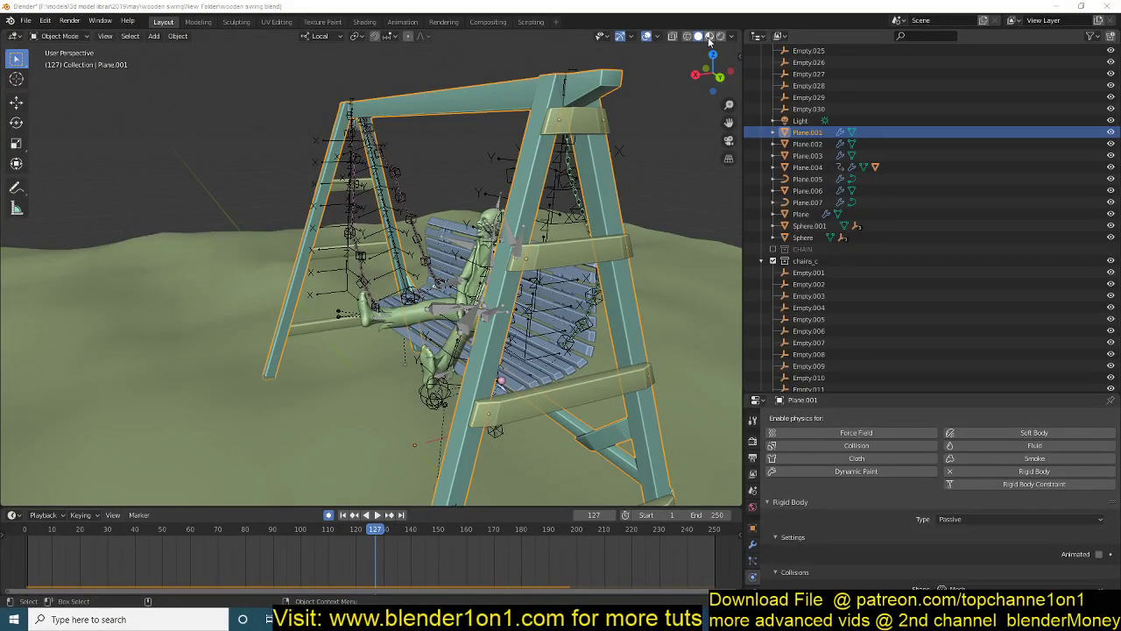
# Preview the swing scene in material shading with overlays hidden, and play its animation from the first frame.
pyautogui.click(708, 36)
pyautogui.click(659, 155)
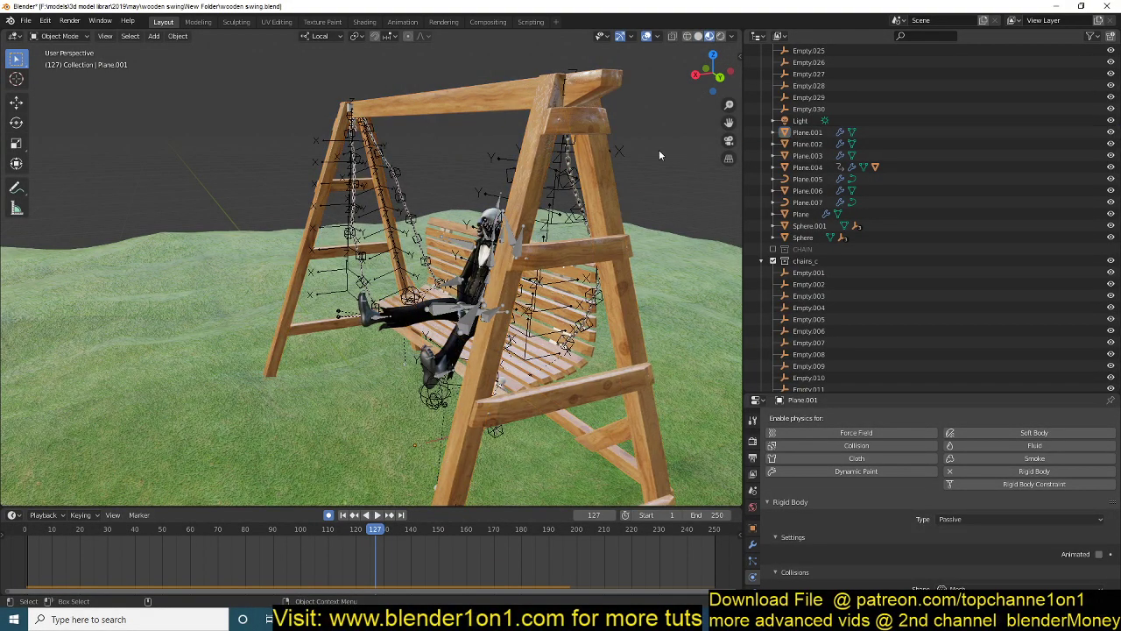
pyautogui.click(646, 36)
pyautogui.press('Tab')
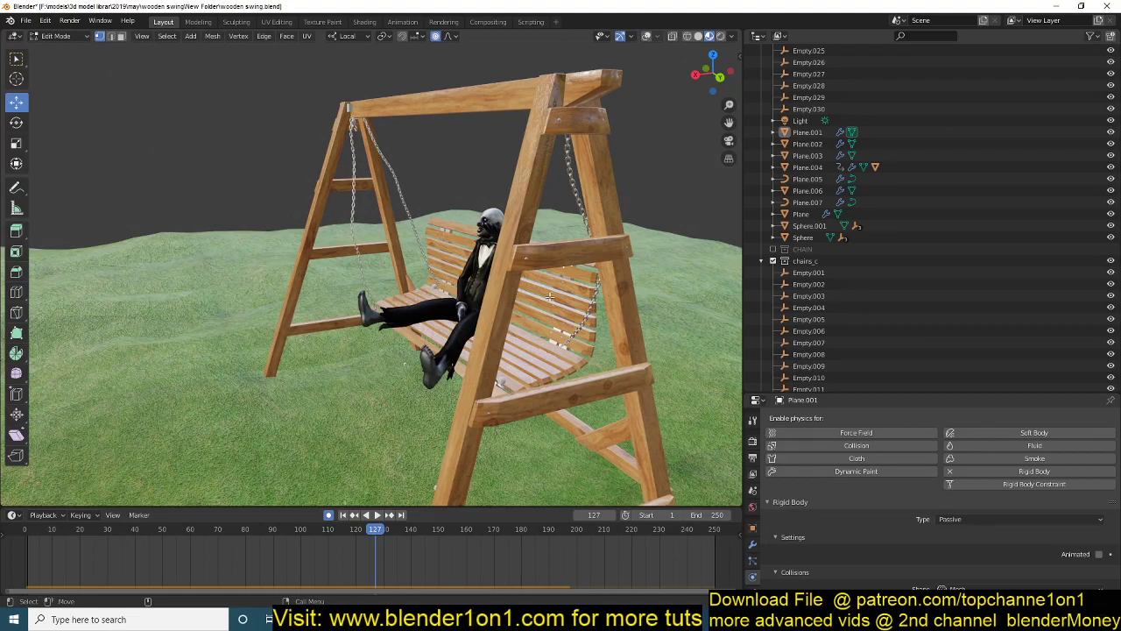
pyautogui.press('Tab')
pyautogui.moveTo(412, 243); pyautogui.dragTo(461, 270, button='middle')
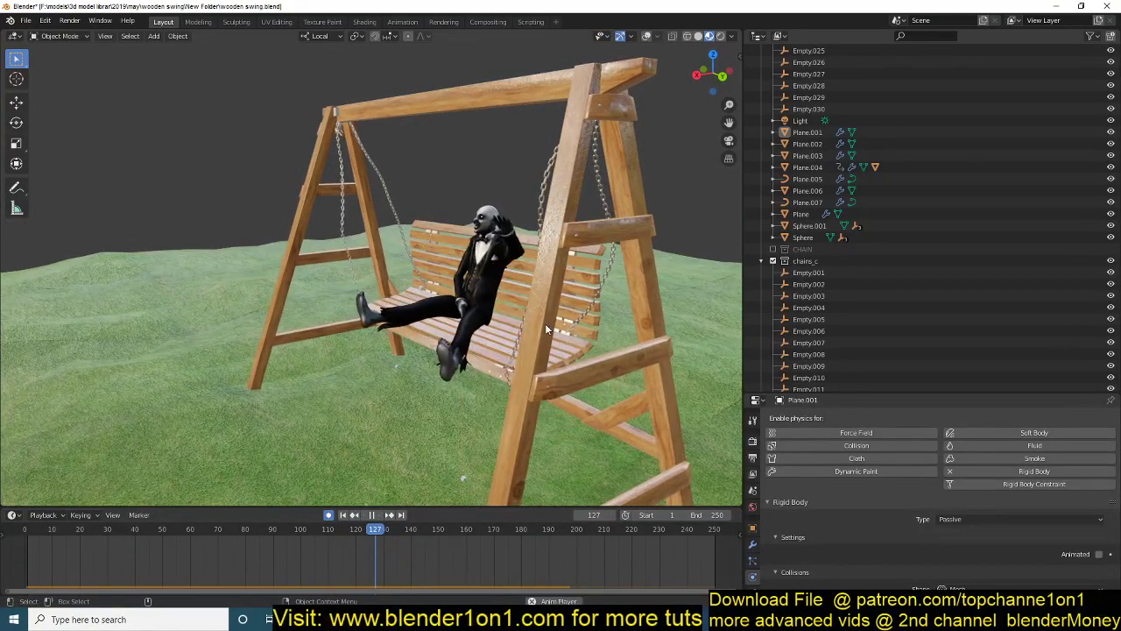
pyautogui.press('space')
pyautogui.click(18, 570)
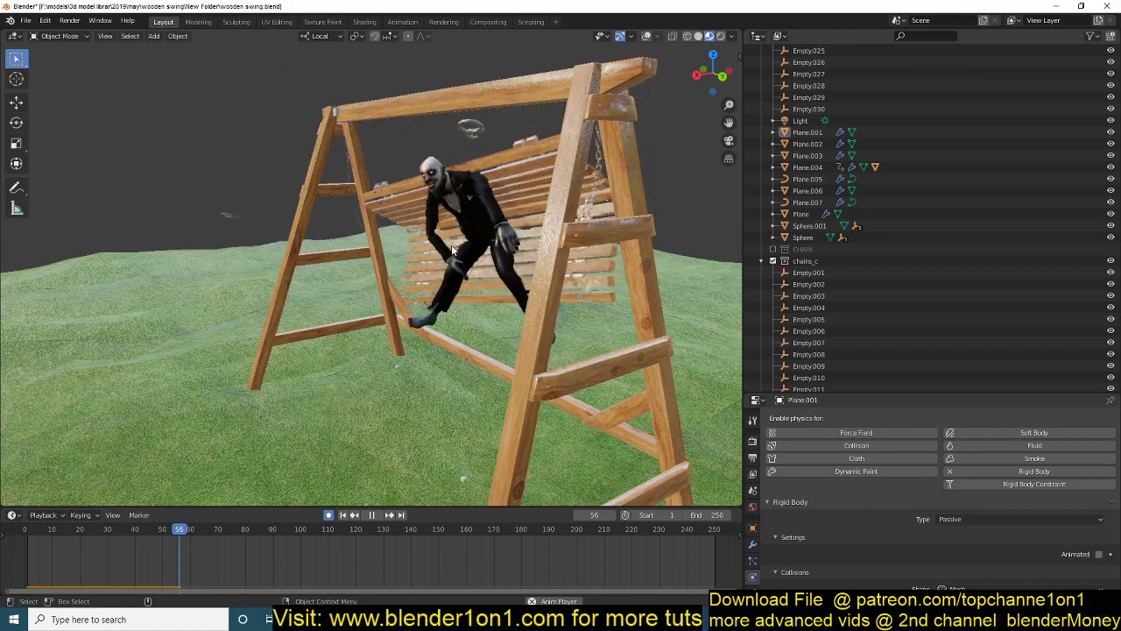
# Return to solid shading with overlays shown, and copy the clown mesh together with its armature.
pyautogui.click(698, 37)
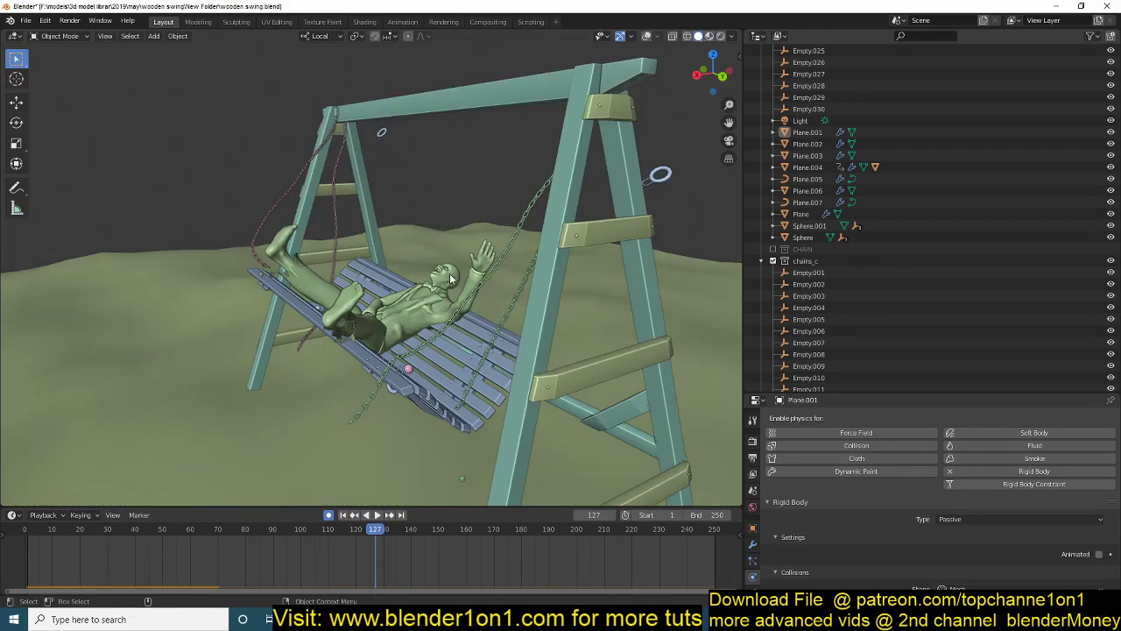
pyautogui.click(646, 37)
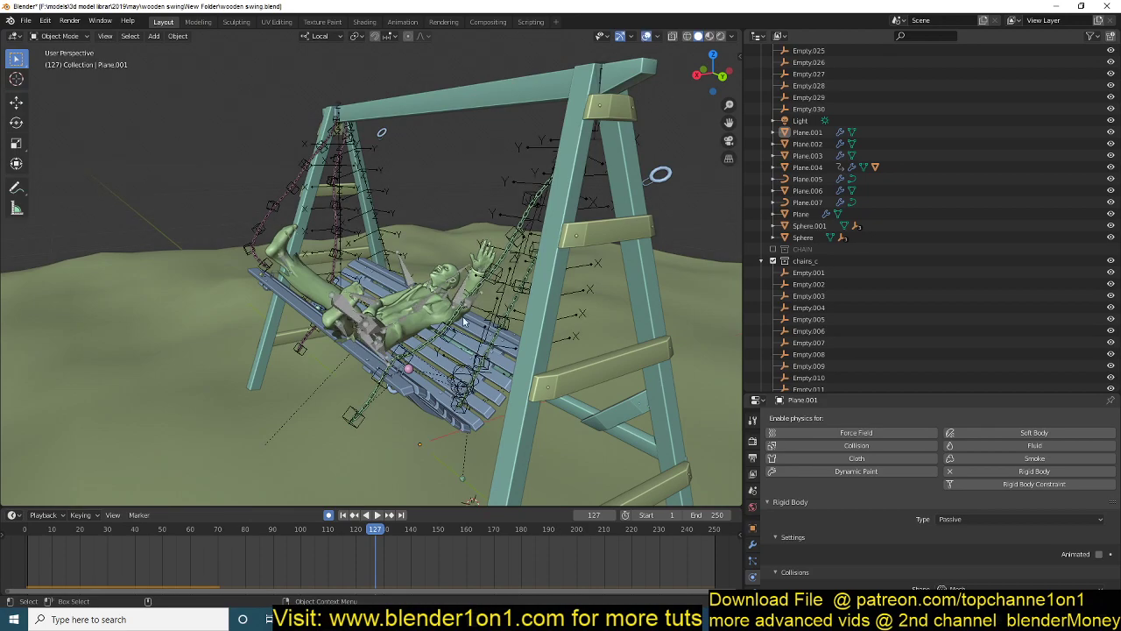
pyautogui.scroll(6, 476, 389)
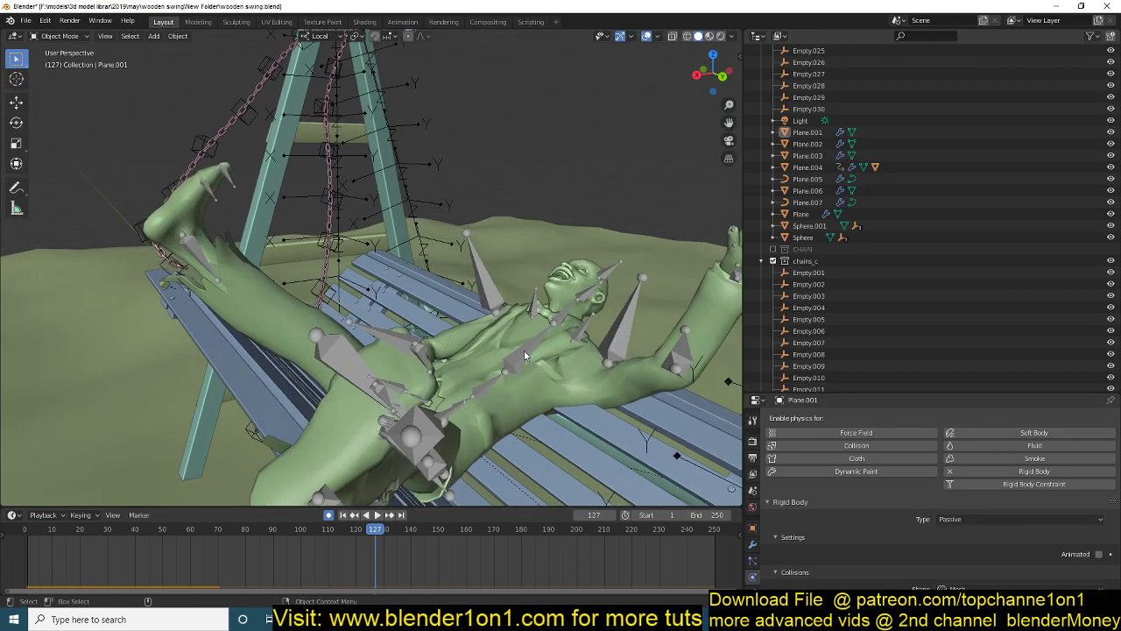
pyautogui.click(26, 20)
pyautogui.moveTo(76, 178)
pyautogui.click(629, 322)
pyautogui.keyDown('shift'); pyautogui.click(610, 381); pyautogui.keyUp('shift')
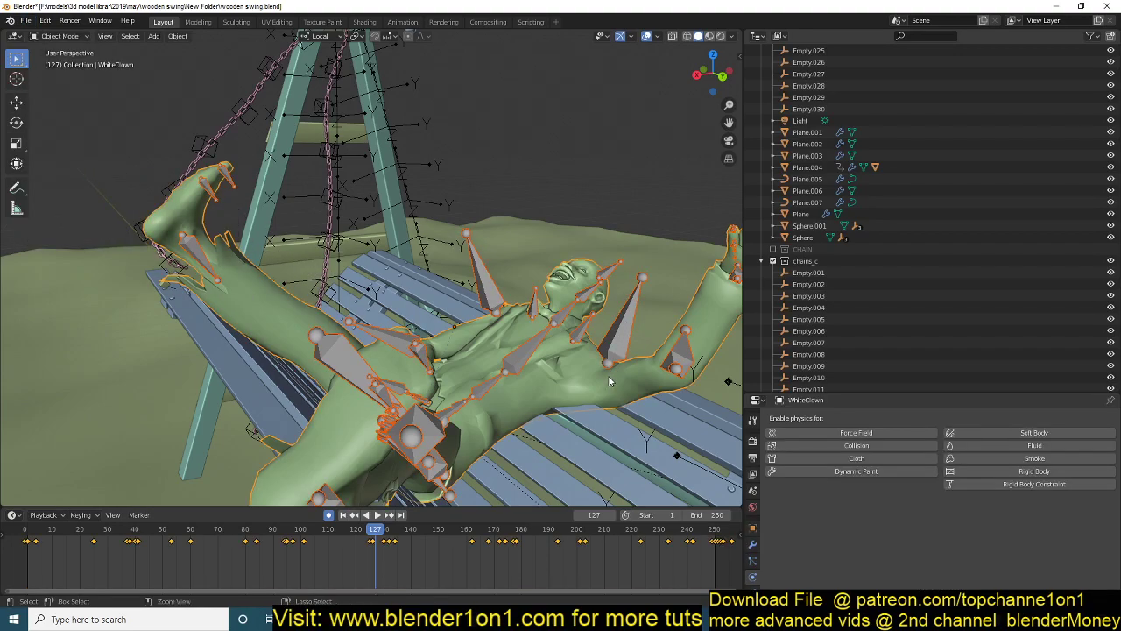
pyautogui.hotkey('ctrl', 'c')
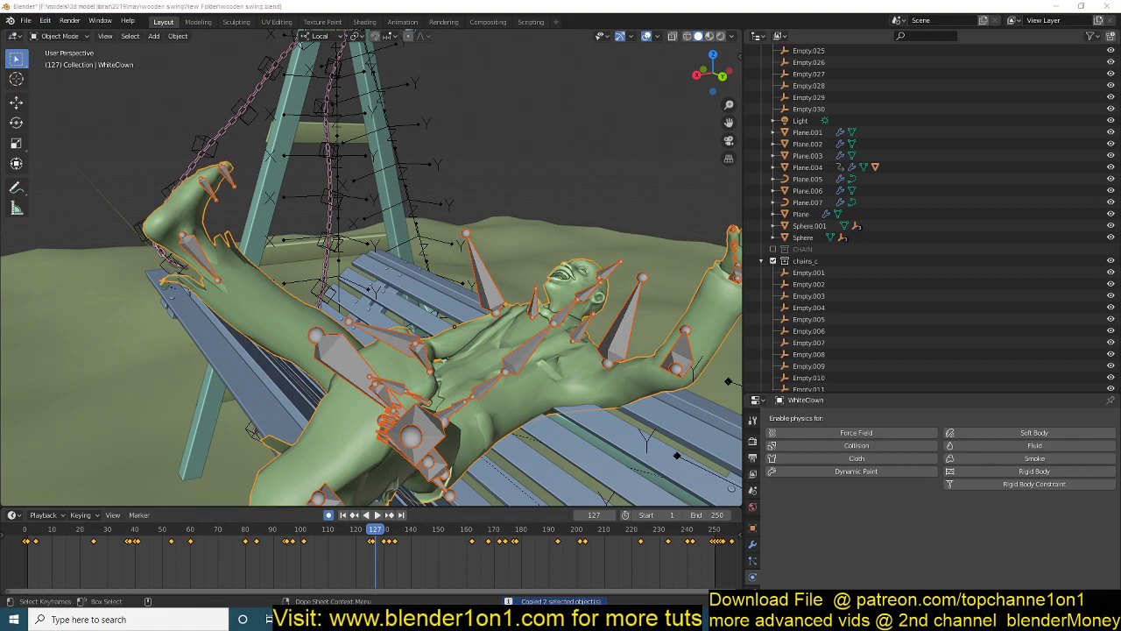
# Switch to the other Blender window with 1.blend and paste the copied clown and armature into its swing scene.
pyautogui.moveTo(361, 620)
pyautogui.click(235, 582)
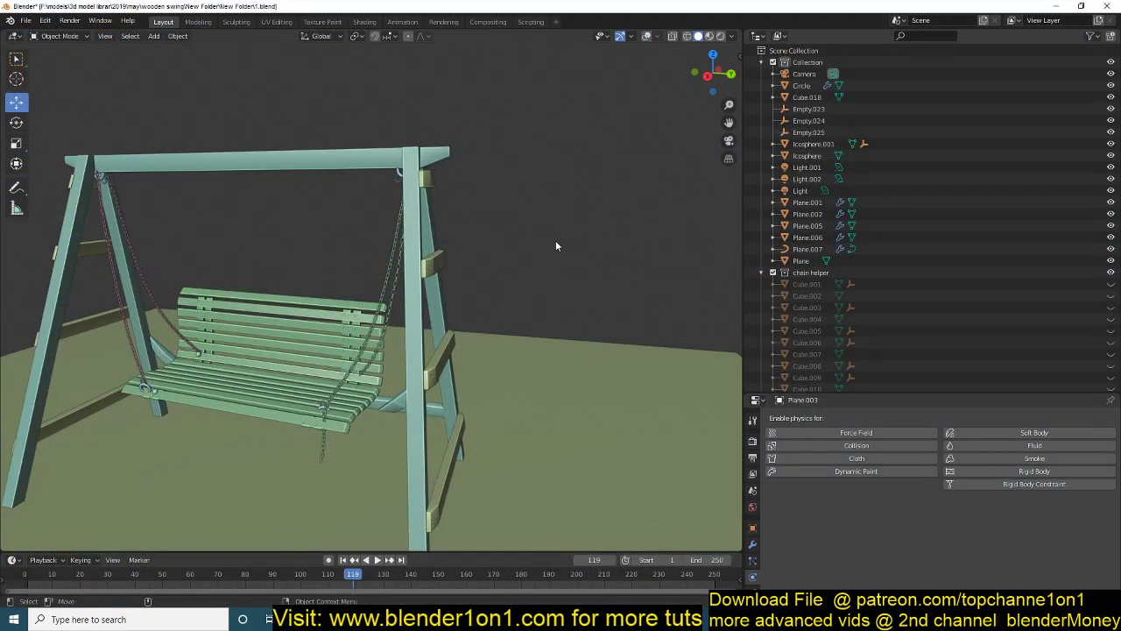
pyautogui.hotkey('ctrl', 'v')
pyautogui.press('KP_1')
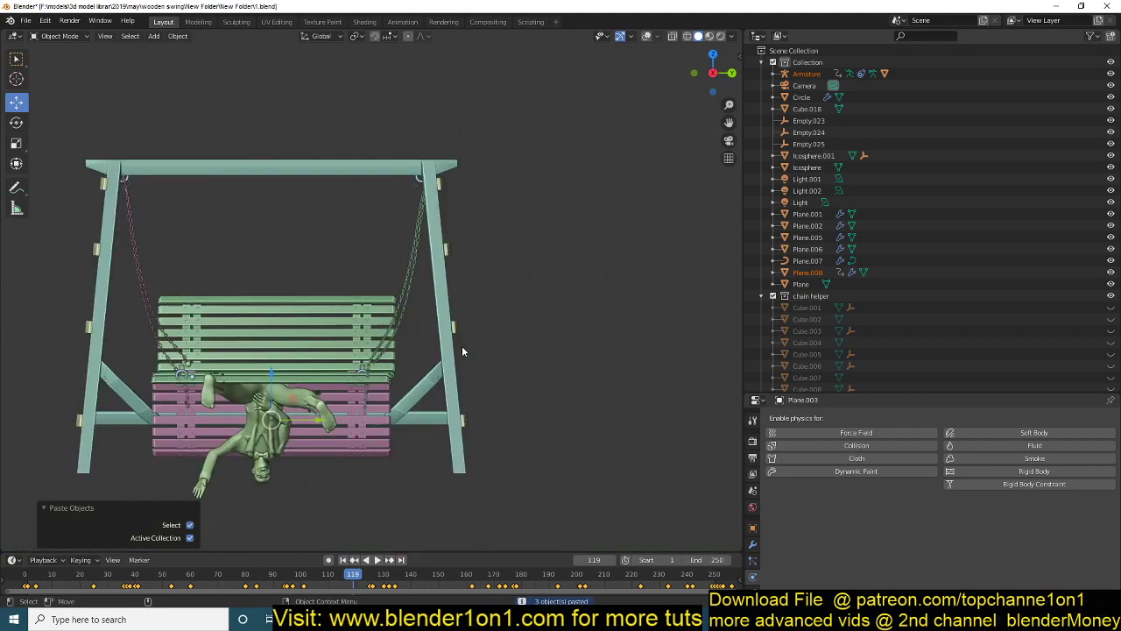
# Delete the extra bench that was pasted along with the clown.
pyautogui.click(369, 449)
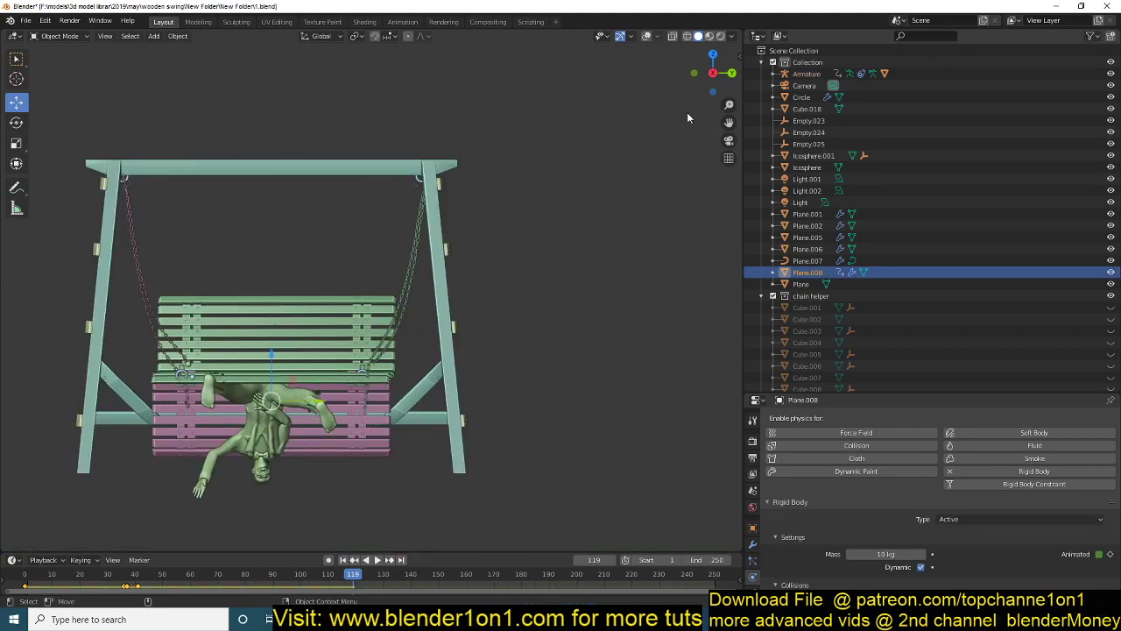
pyautogui.press('x')
pyautogui.click(430, 386)
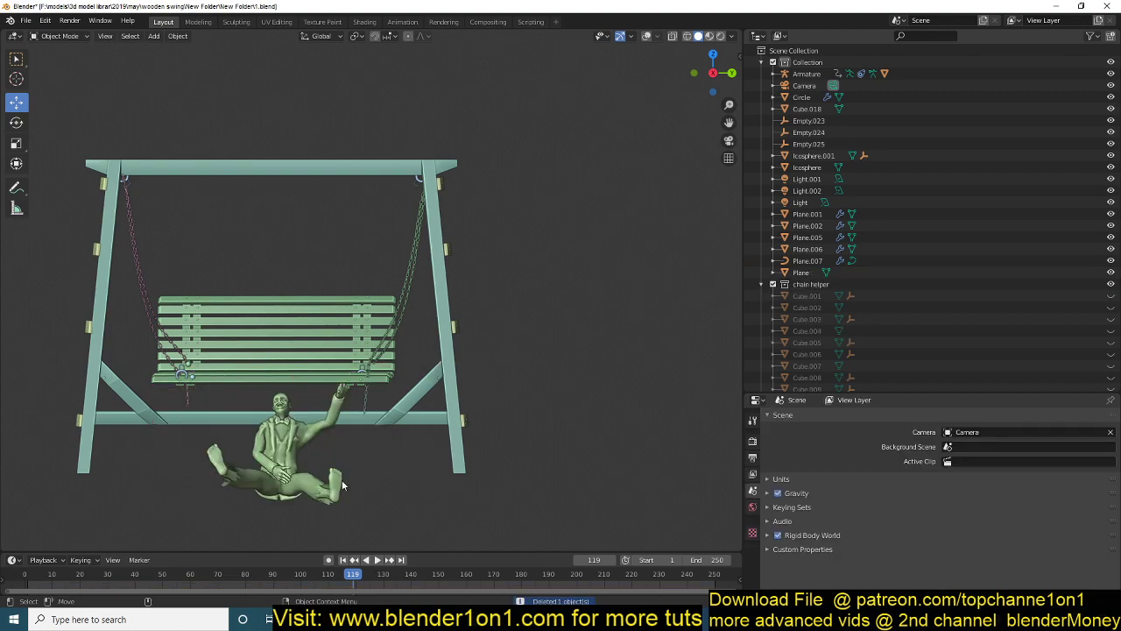
# Show the viewport overlays, select the clown's armature and enlarge the timeline area.
pyautogui.click(646, 36)
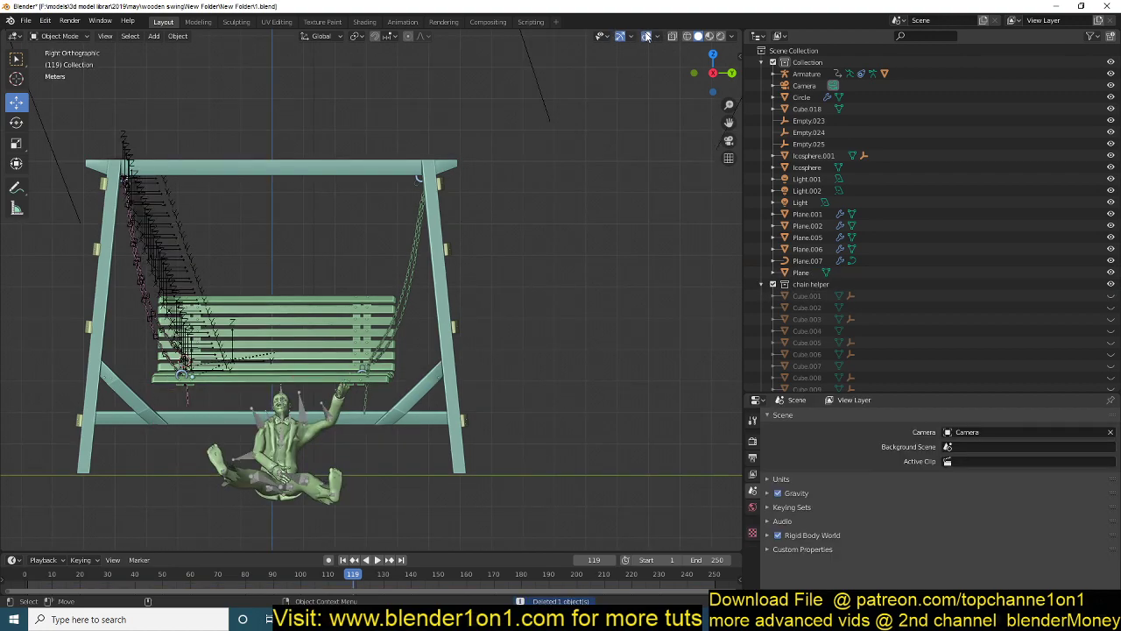
pyautogui.click(306, 416)
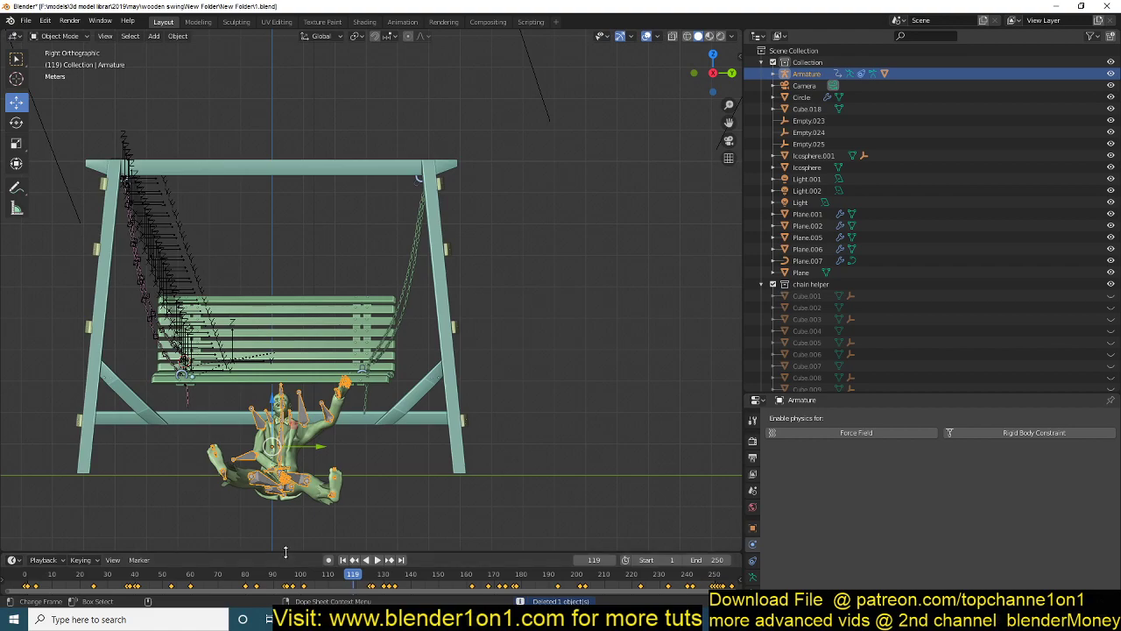
pyautogui.moveTo(292, 552); pyautogui.dragTo(293, 520)
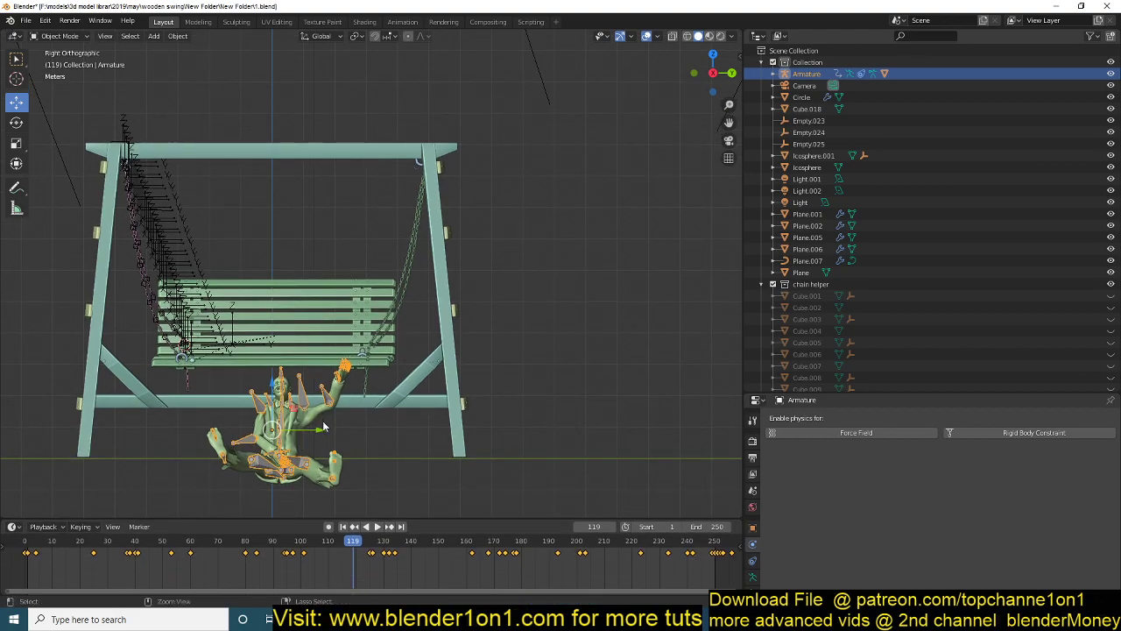
# Try clearing the rotation of all the clown's bones in Pose Mode.
pyautogui.hotkey('ctrl', 'Tab')
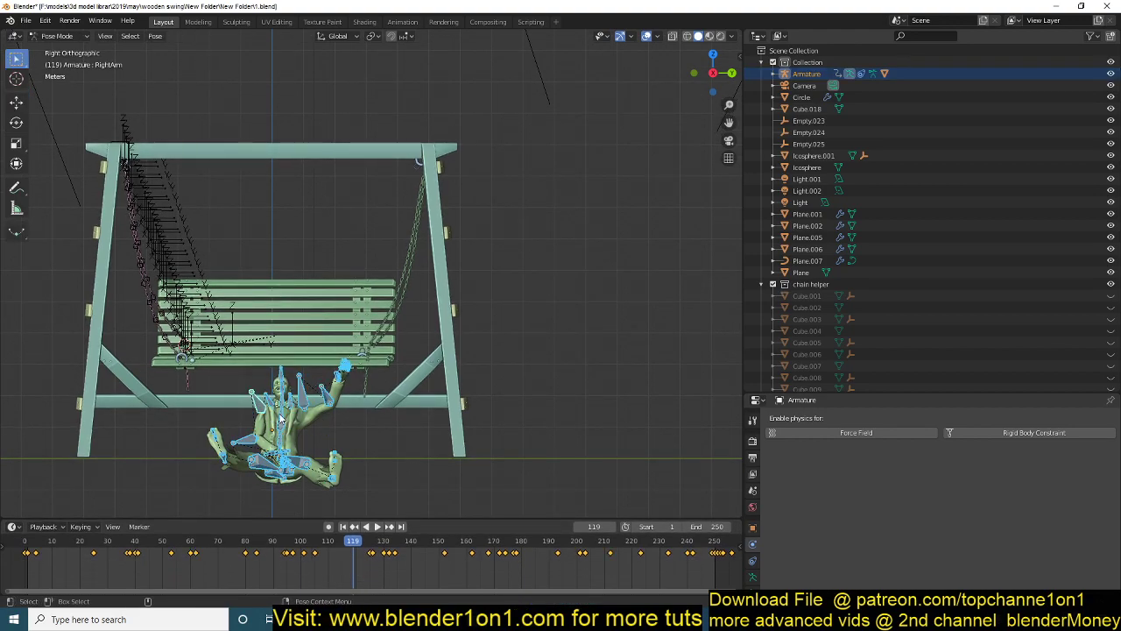
pyautogui.hotkey('ctrl', 'Tab')
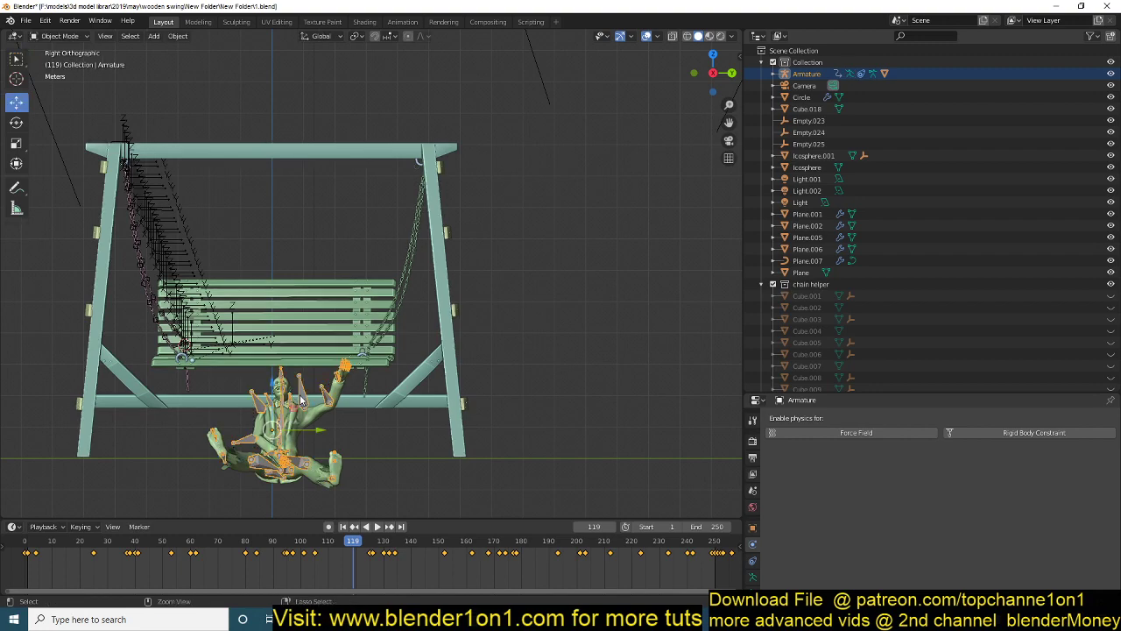
pyautogui.hotkey('alt', 'a')
pyautogui.click(292, 379)
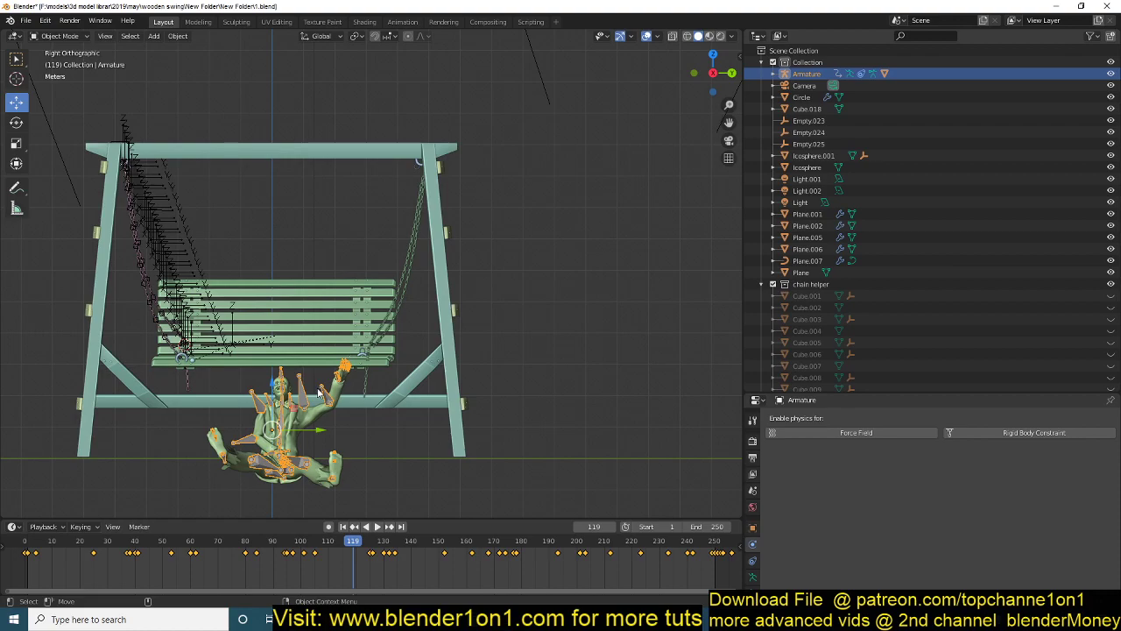
pyautogui.hotkey('ctrl', 'Tab')
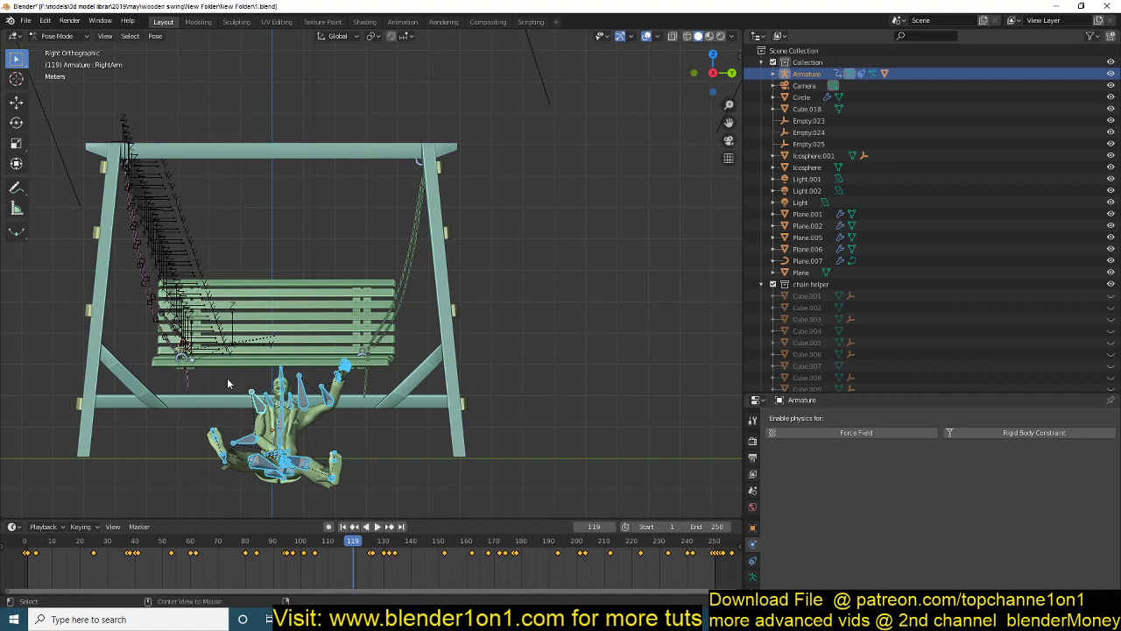
pyautogui.hotkey('alt', 'r')
pyautogui.keyDown('shift'); pyautogui.moveTo(307, 333); pyautogui.dragTo(305, 228, button='middle'); pyautogui.keyUp('shift')
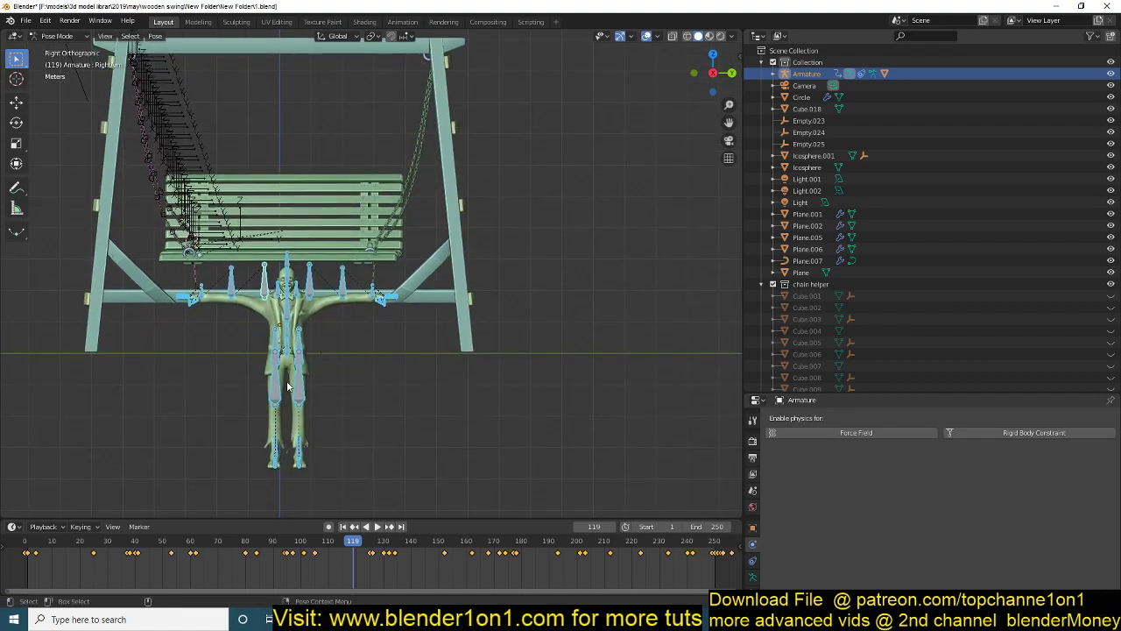
pyautogui.scroll(2, 287, 383)
pyautogui.keyDown('shift'); pyautogui.moveTo(330, 297); pyautogui.dragTo(314, 217, button='middle'); pyautogui.keyUp('shift')
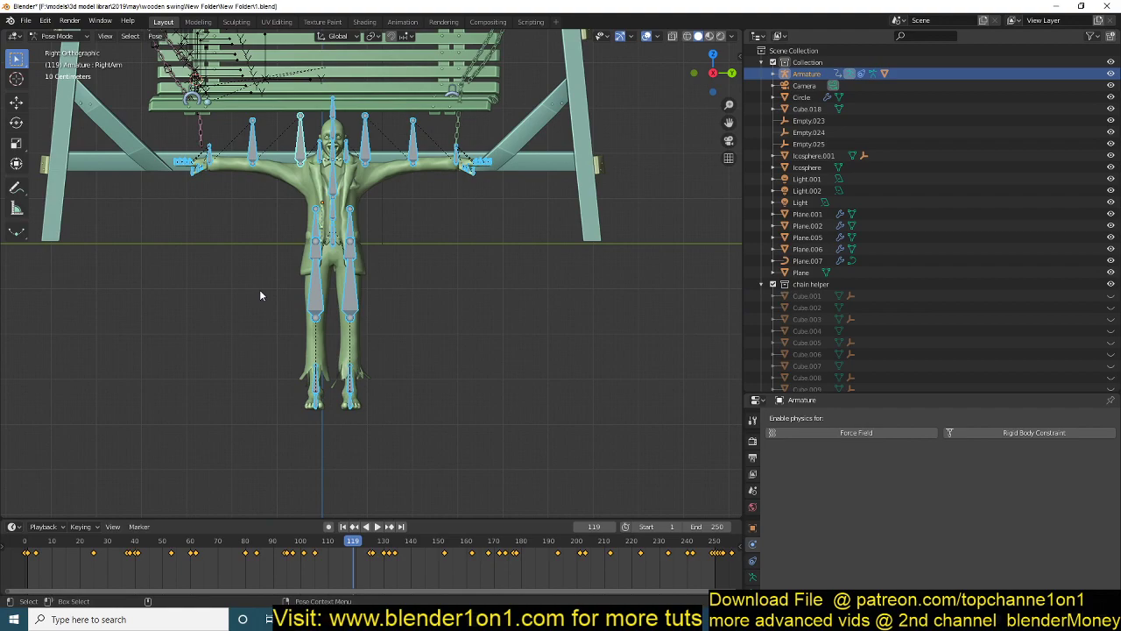
pyautogui.keyDown('shift'); pyautogui.moveTo(454, 213); pyautogui.dragTo(456, 230, button='middle'); pyautogui.keyUp('shift')
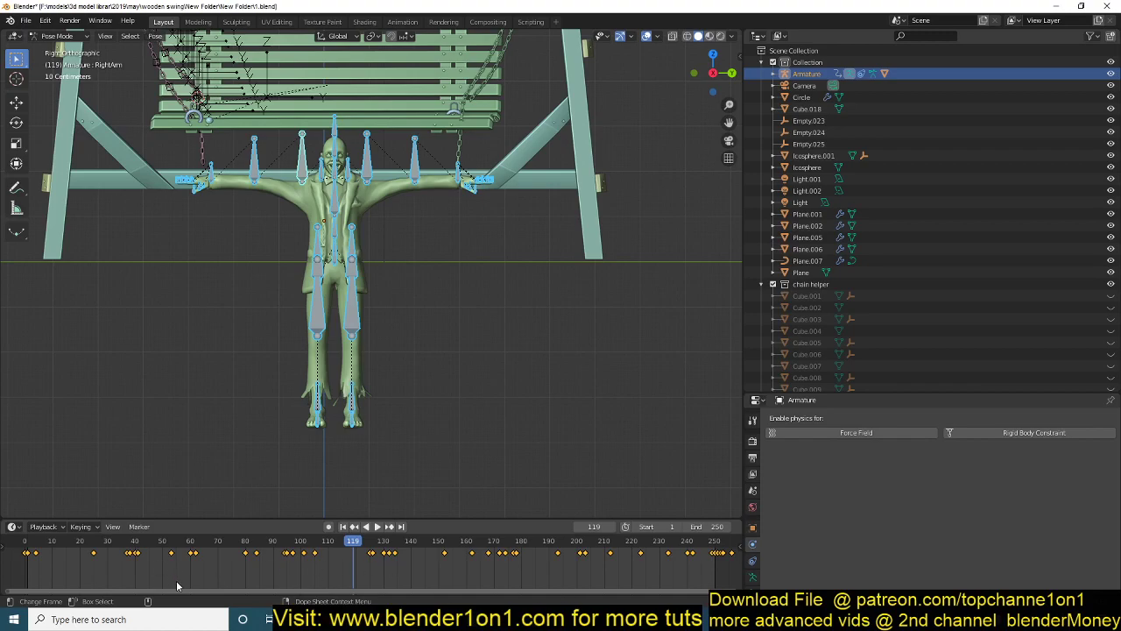
# Scrub through the clown's animation to frame 155 and set the current frame back to 0.
pyautogui.keyDown('shift'); pyautogui.moveTo(111, 574); pyautogui.dragTo(452, 536, button='right'); pyautogui.keyUp('shift')
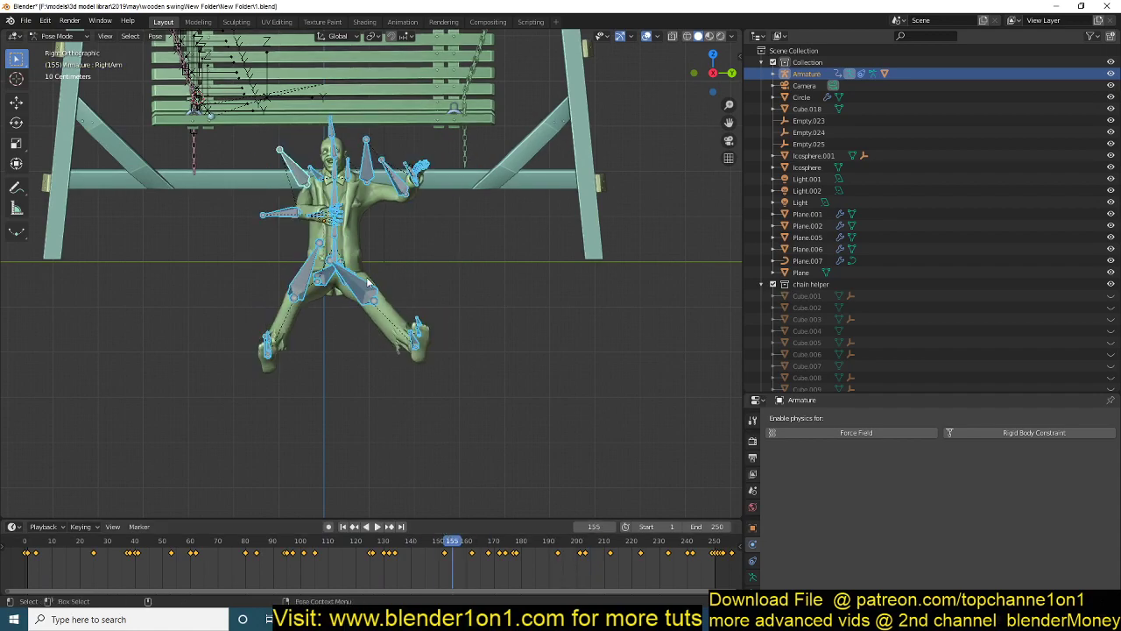
pyautogui.scroll(-2, 366, 276)
pyautogui.moveTo(367, 277); pyautogui.dragTo(316, 178, button='middle')
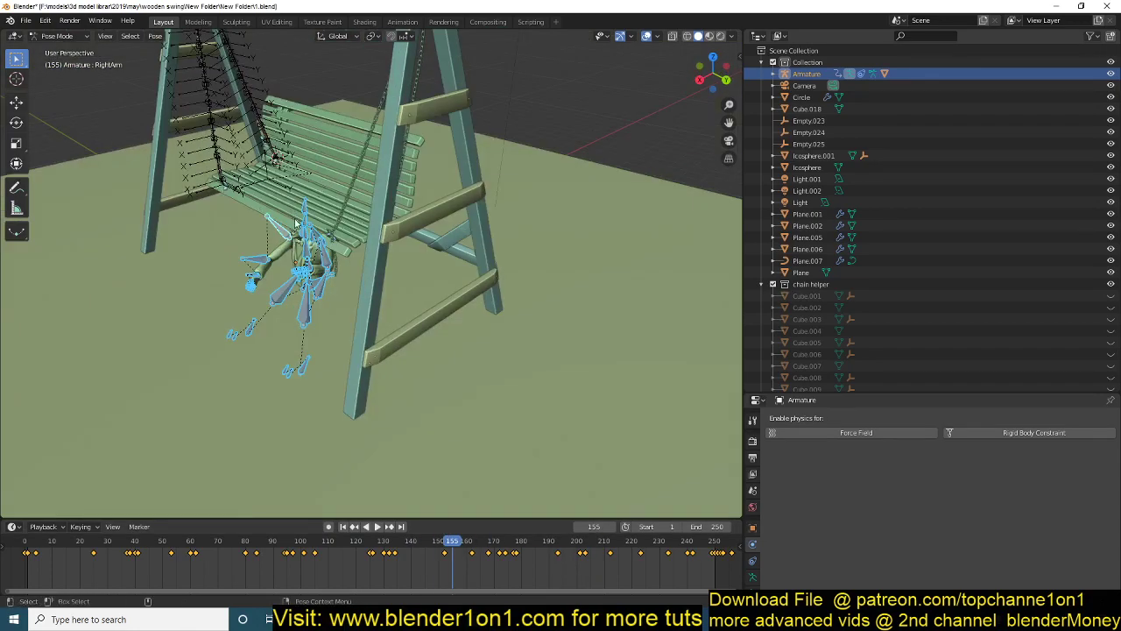
pyautogui.moveTo(295, 220); pyautogui.dragTo(259, 212, button='middle')
pyautogui.scroll(3, 339, 243)
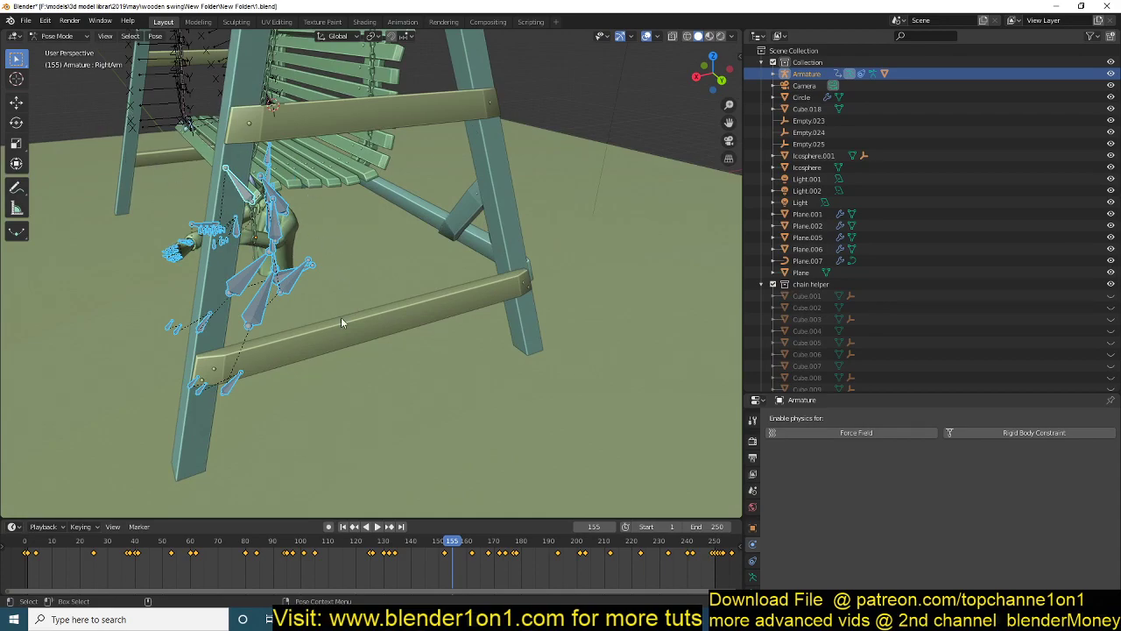
pyautogui.rightClick(21, 561)
# Return the armature to Object Mode and raise it 4.3 m along the Z axis to bench height.
pyautogui.keyDown('shift'); pyautogui.moveTo(213, 342); pyautogui.dragTo(277, 413, button='middle'); pyautogui.keyUp('shift')
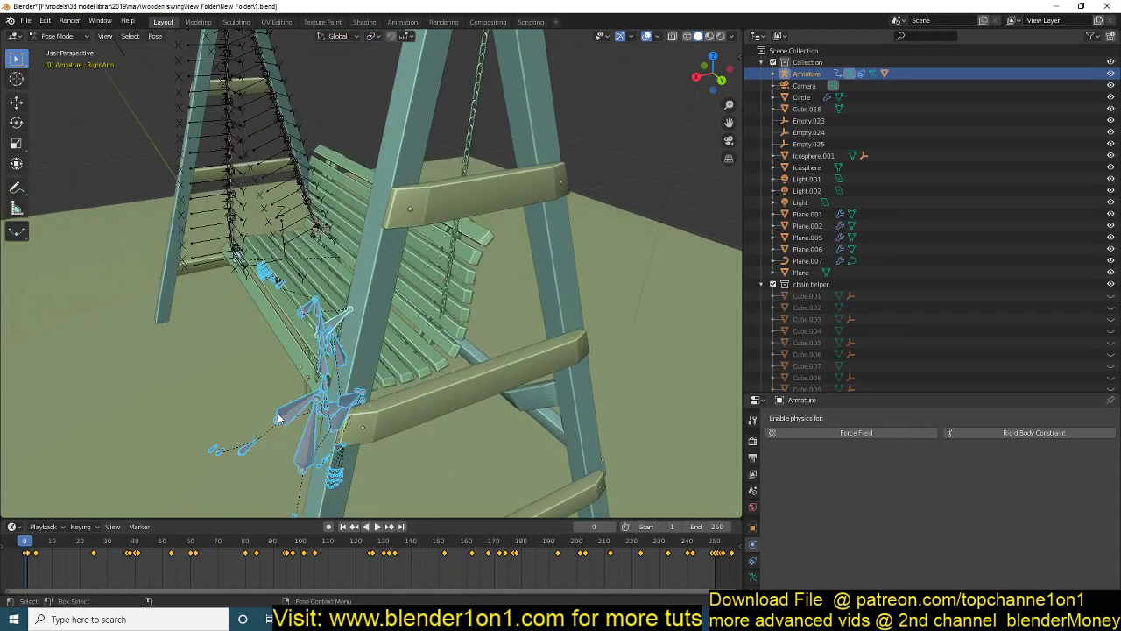
pyautogui.hotkey('ctrl', 'Tab')
pyautogui.moveTo(354, 288); pyautogui.dragTo(432, 271, button='middle')
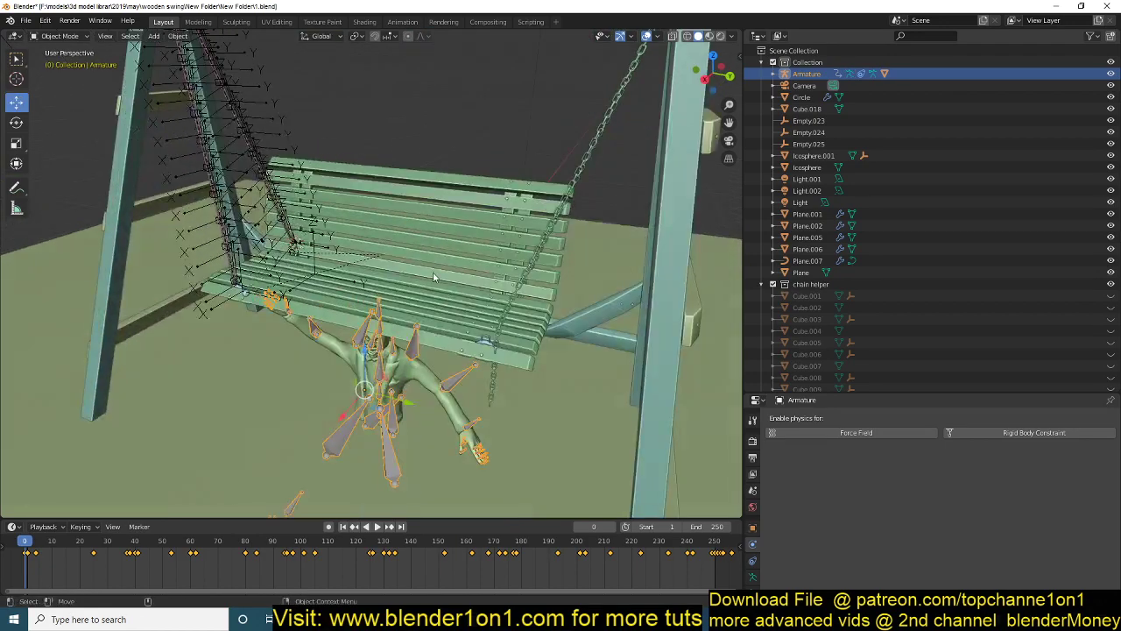
pyautogui.press('g')
pyautogui.press('z')
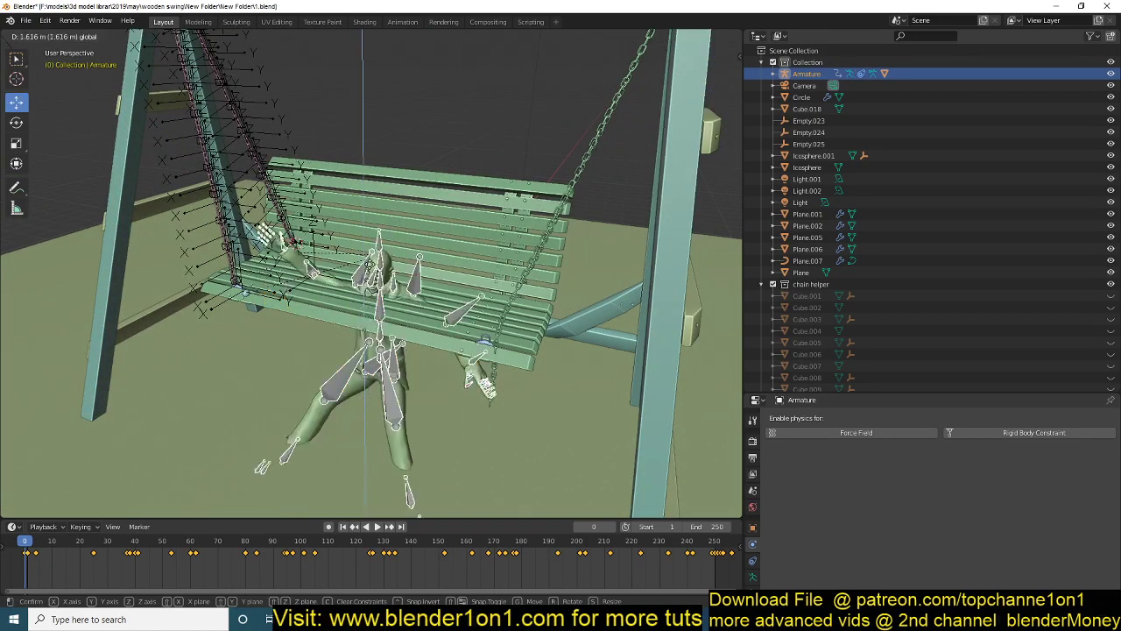
pyautogui.click(383, 178)
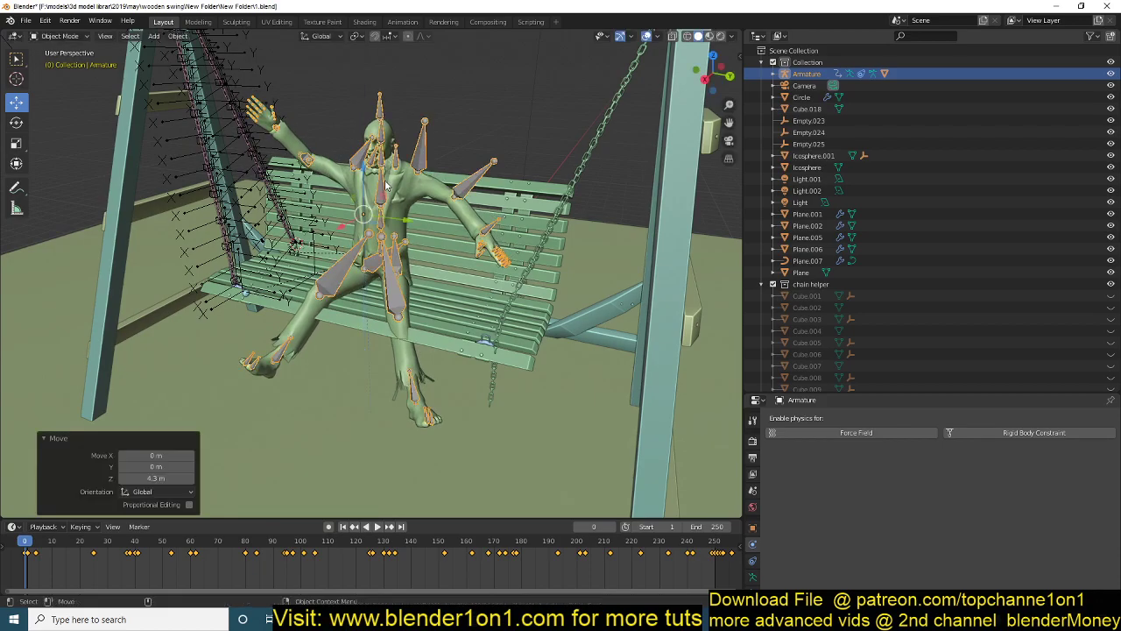
# Examine from several sides how the raised clown sits relative to the bench seat and backrest.
pyautogui.moveTo(383, 178); pyautogui.dragTo(344, 223, button='middle')
pyautogui.scroll(5, 344, 229)
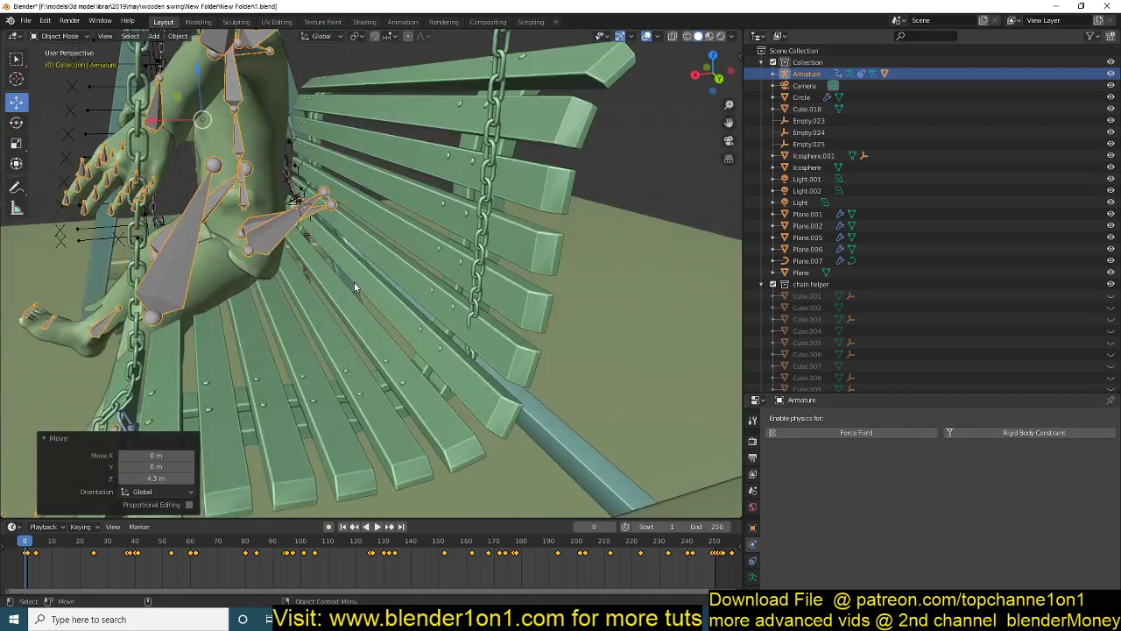
pyautogui.keyDown('shift'); pyautogui.moveTo(353, 286); pyautogui.dragTo(543, 312, button='middle'); pyautogui.keyUp('shift')
pyautogui.scroll(-3, 365, 329)
pyautogui.scroll(3, 391, 347)
pyautogui.scroll(-6, 424, 318)
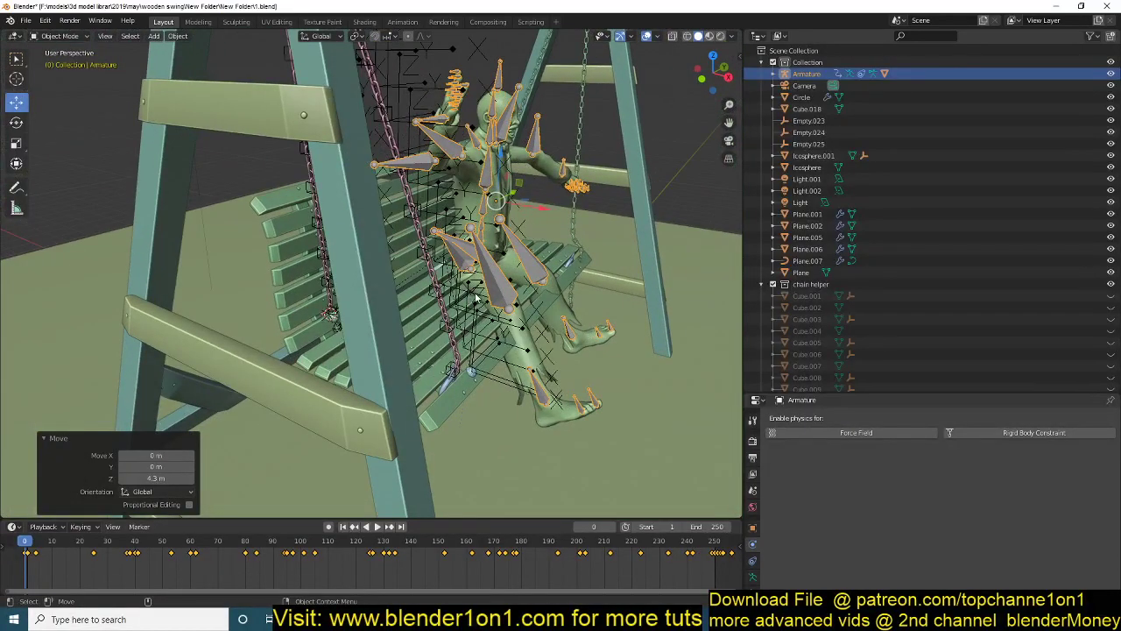
pyautogui.moveTo(475, 298); pyautogui.dragTo(396, 294, button='middle')
pyautogui.moveTo(478, 296); pyautogui.dragTo(324, 305, button='middle')
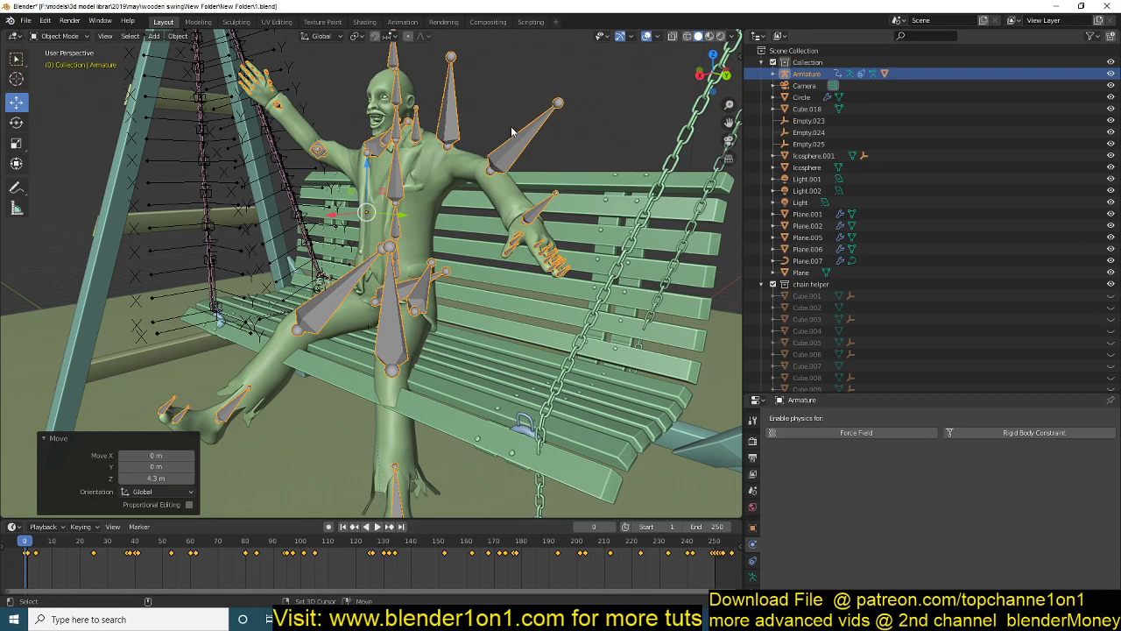
# Parent the clown's armature to the swing bench Plane.005, and clear the selection.
pyautogui.keyDown('shift'); pyautogui.click(554, 174); pyautogui.keyUp('shift')
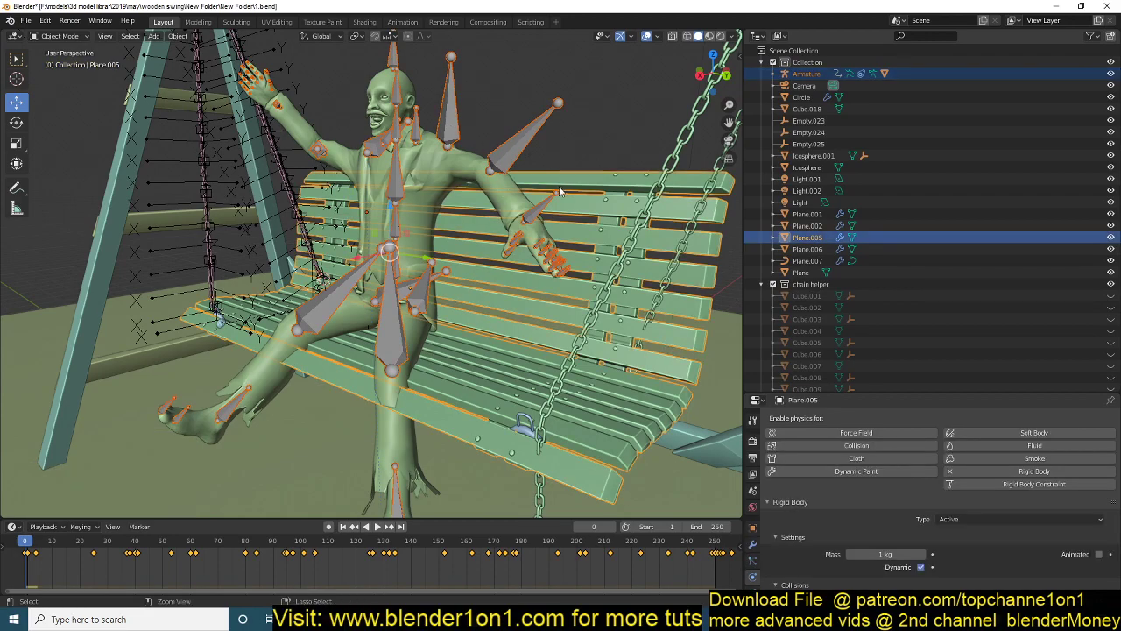
pyautogui.hotkey('ctrl', 'p')
pyautogui.click(562, 191)
pyautogui.hotkey('alt', 'a')
# Play the animation to check the clown's motion on the swinging bench.
pyautogui.moveTo(477, 346); pyautogui.dragTo(500, 374, button='middle')
pyautogui.scroll(-3, 500, 373)
pyautogui.press('space')
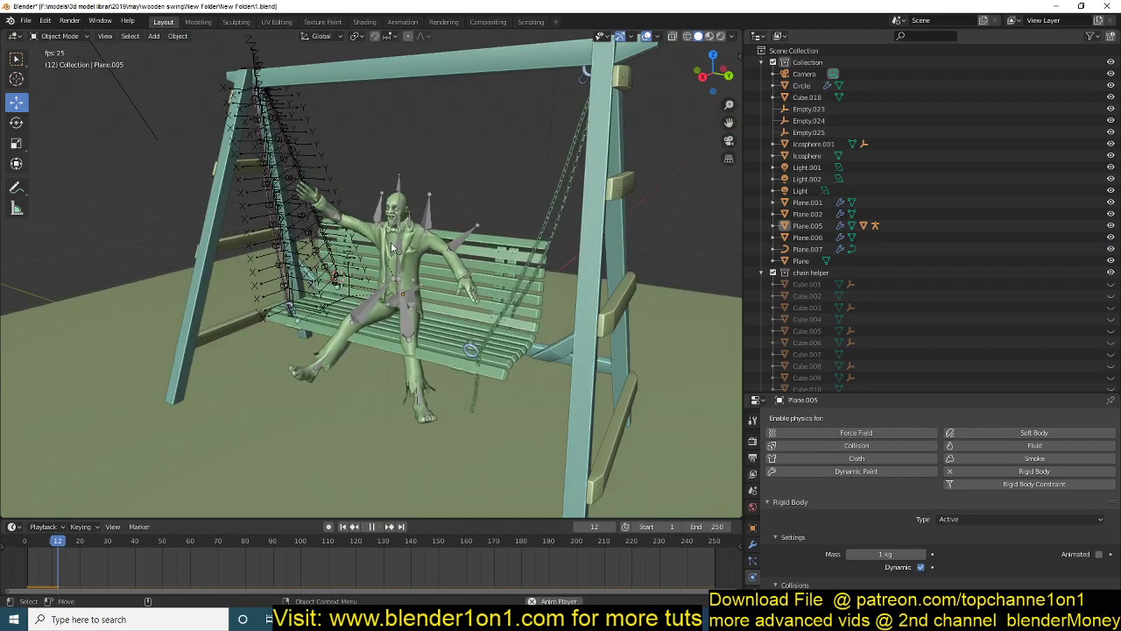
# Stop the playback and enable Animated in the rigid body settings of the swing bench Plane.005.
pyautogui.scroll(-3, 392, 259)
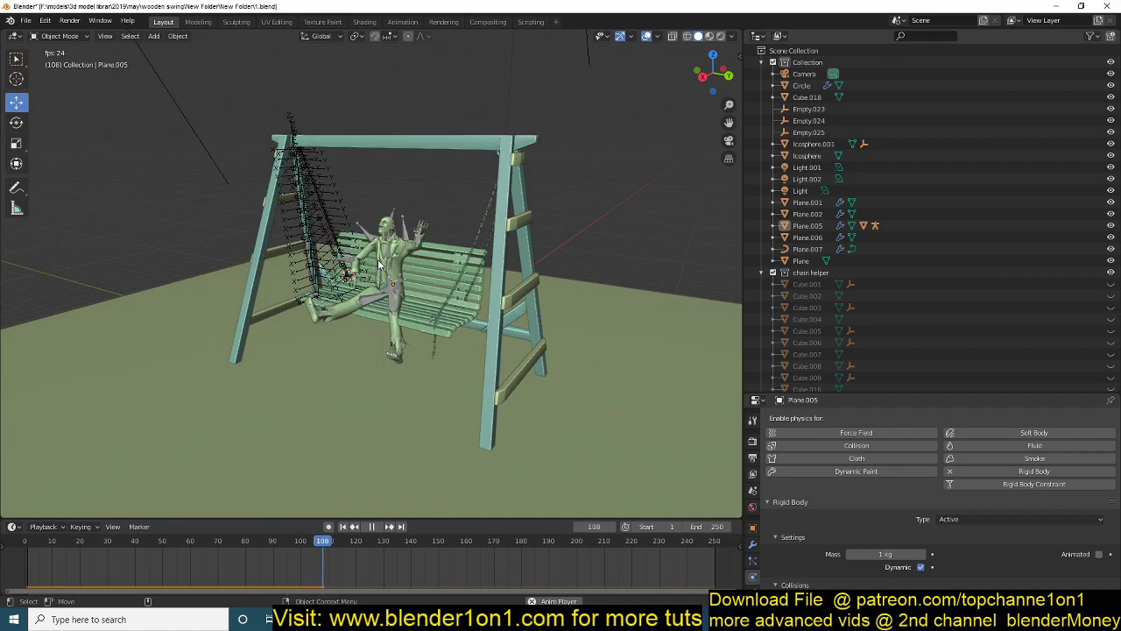
pyautogui.press('Escape')
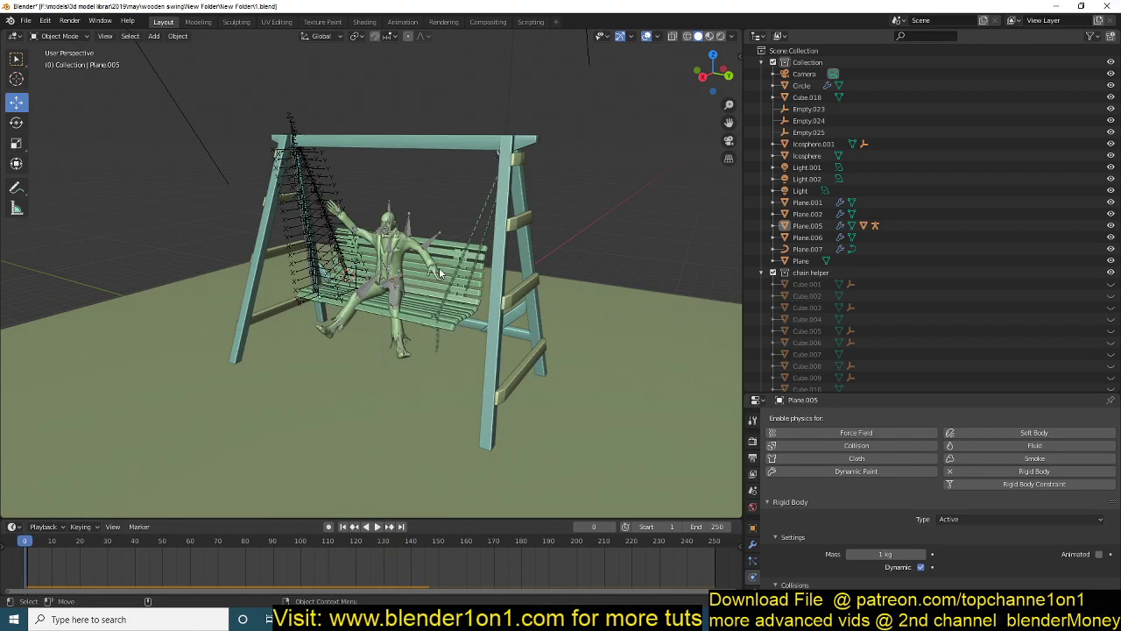
pyautogui.click(431, 299)
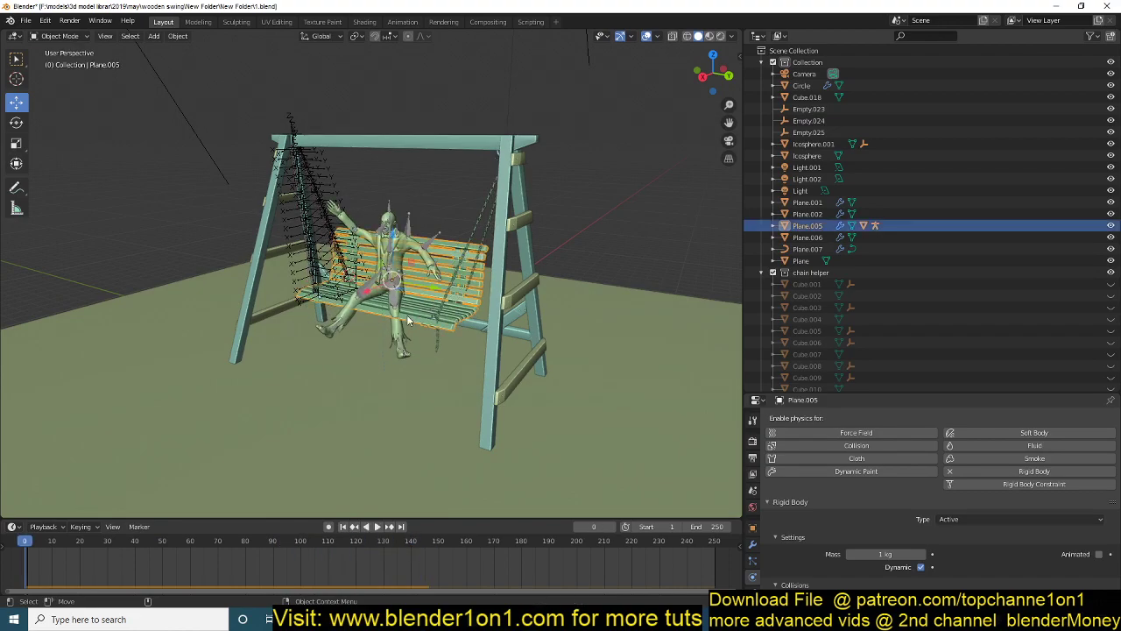
pyautogui.press('KP_3')
pyautogui.press('KP_Decimal')
pyautogui.press('KP_1')
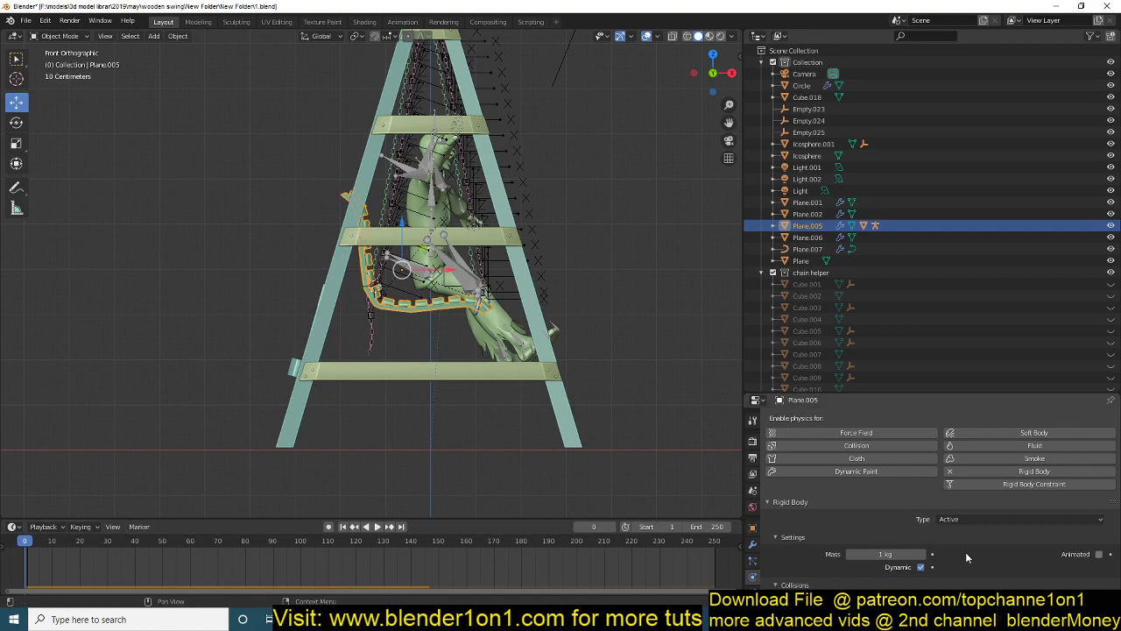
pyautogui.click(1099, 555)
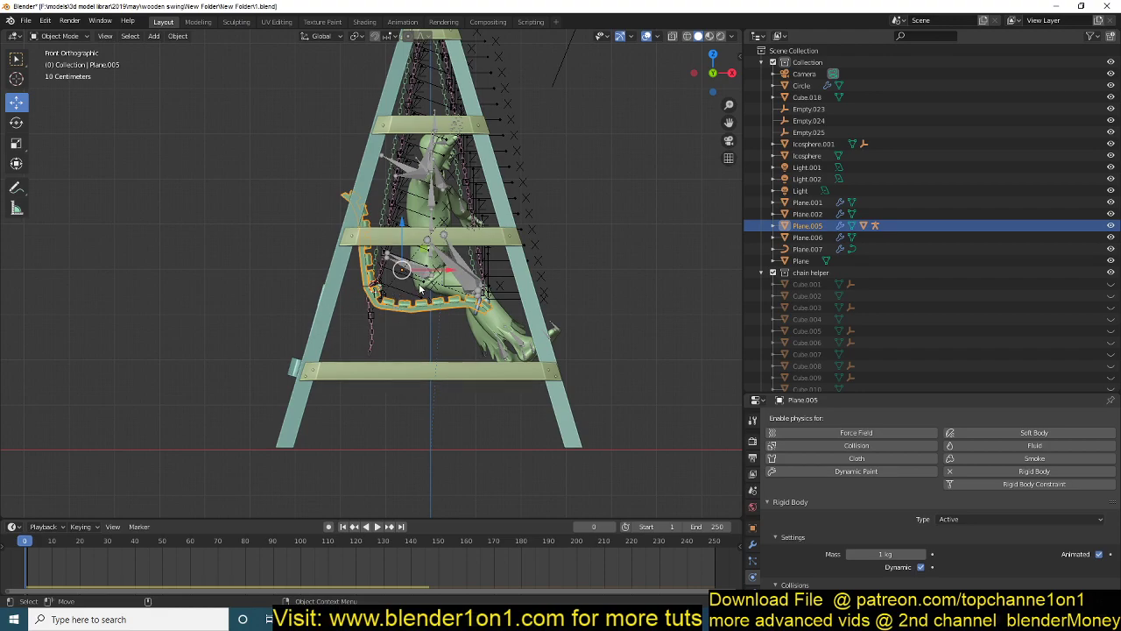
# Turn on automatic keyframing and key the bench's resting position at frame 0.
pyautogui.press('g')
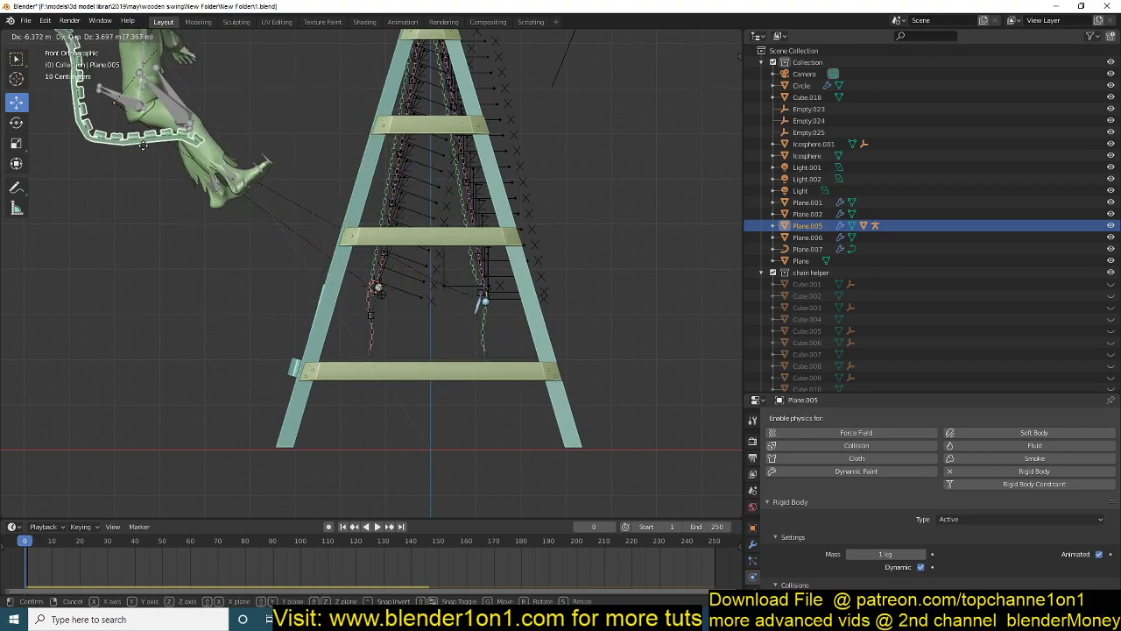
pyautogui.press('Escape')
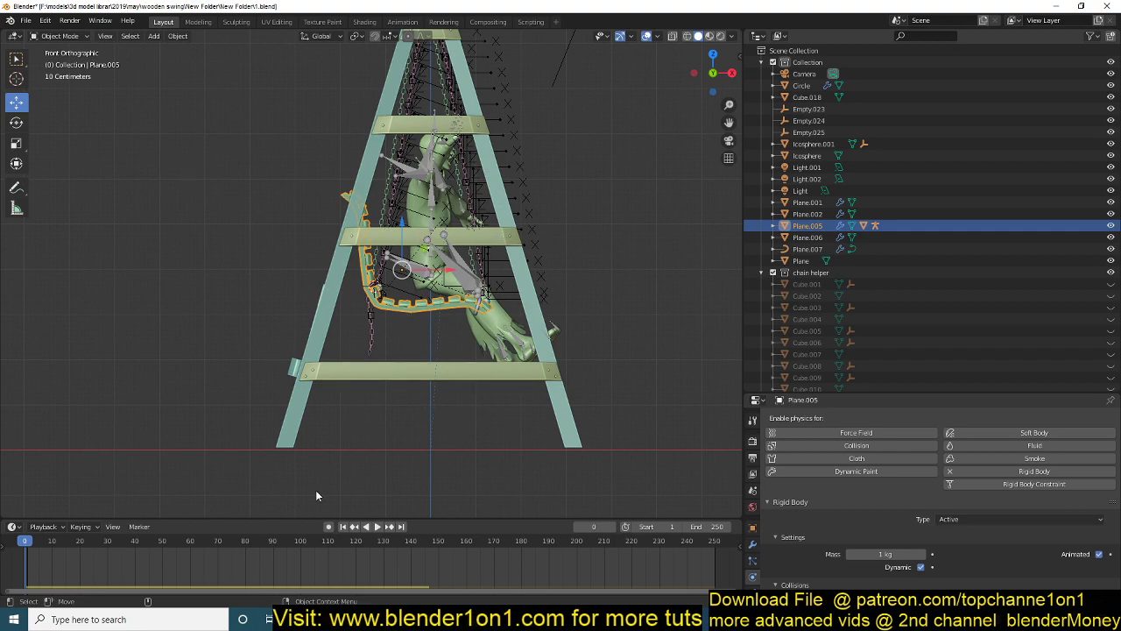
pyautogui.click(329, 527)
pyautogui.press('g')
pyautogui.click(426, 313)
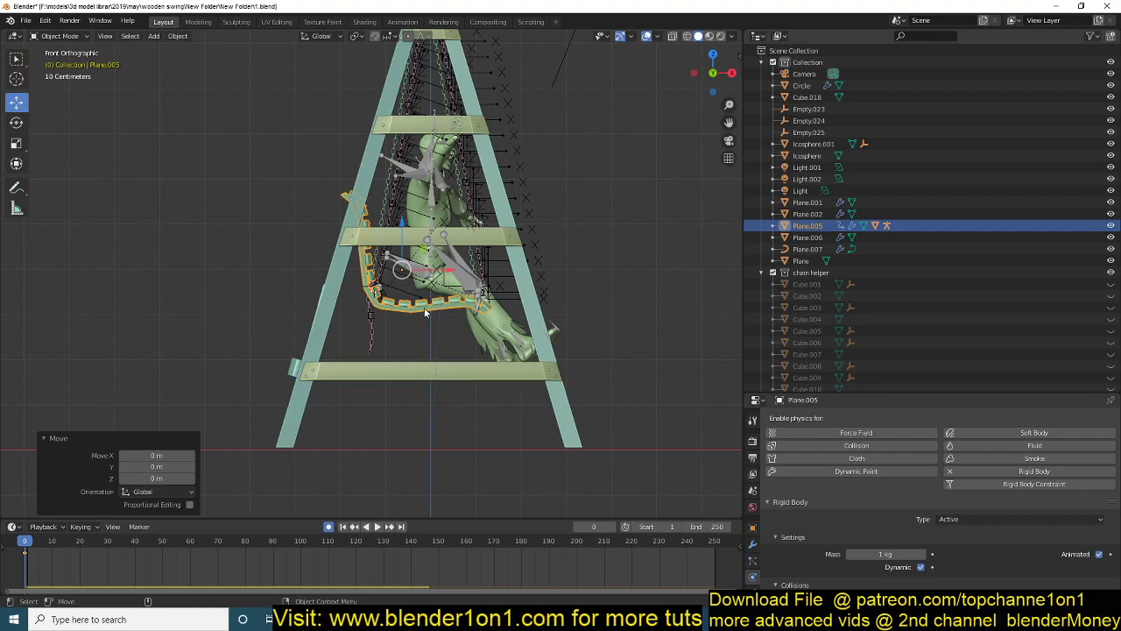
# At frame 20, key the bench moved about -4.8 m in X and 3.61 m in Z, rotated about 21° plus another 26.5°.
pyautogui.press('space')
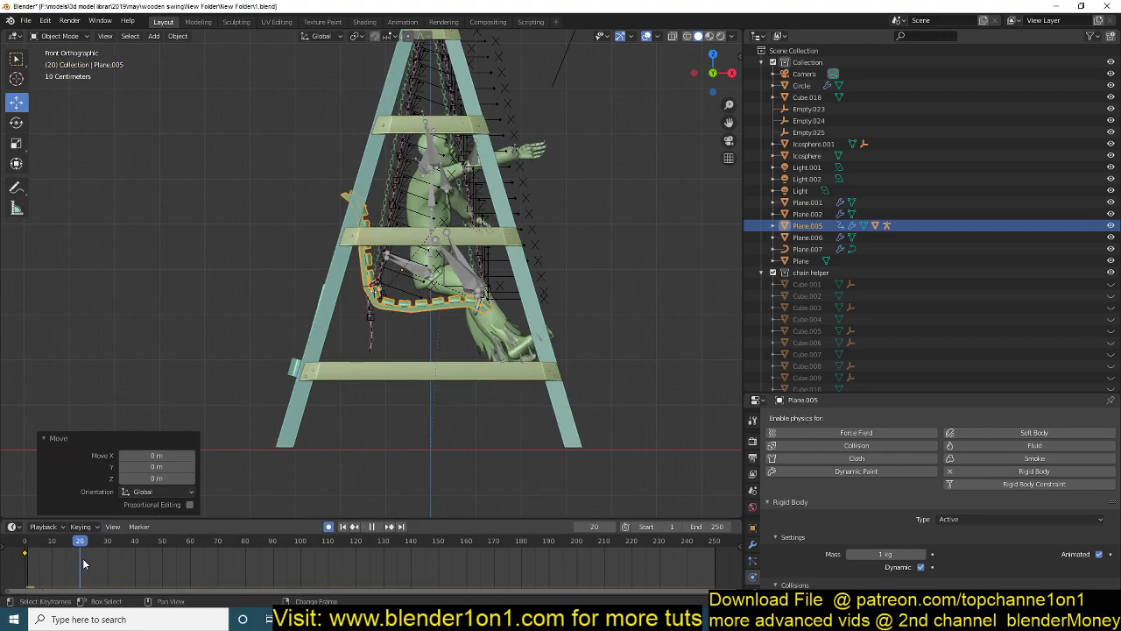
pyautogui.press('space')
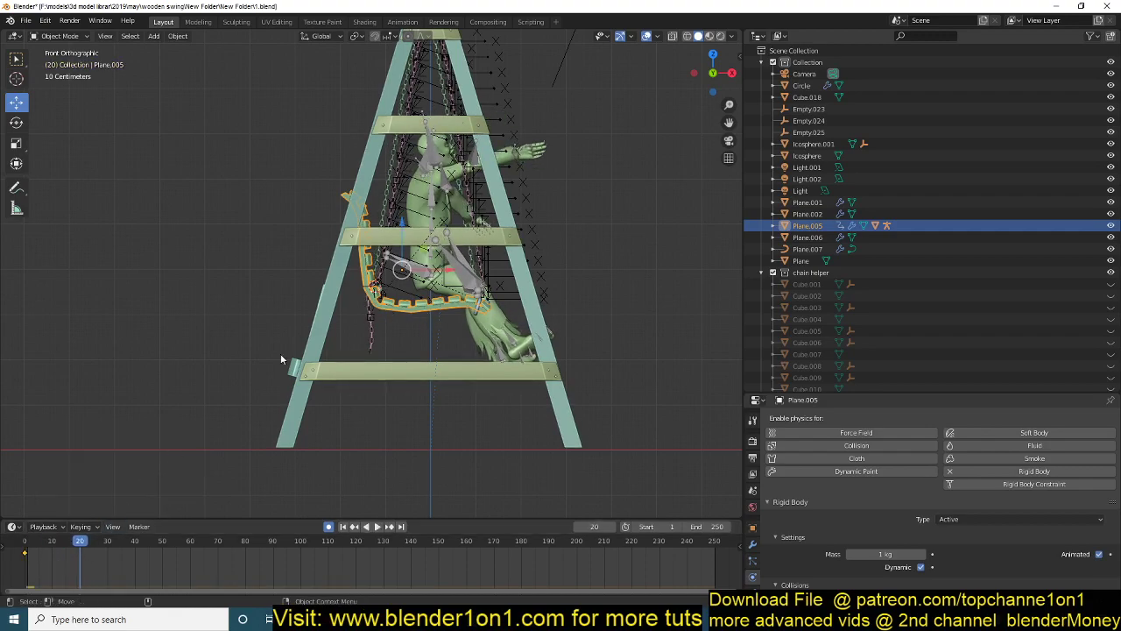
pyautogui.scroll(-2, 531, 281)
pyautogui.press('r')
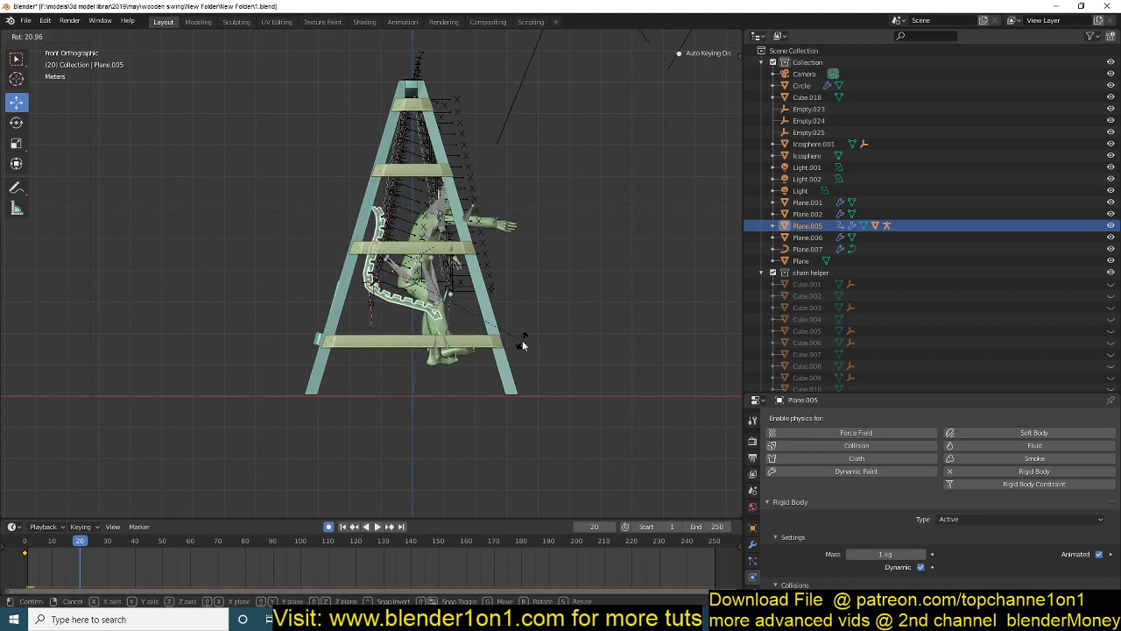
pyautogui.click(525, 346)
pyautogui.press('g')
pyautogui.click(348, 207)
pyautogui.press('r')
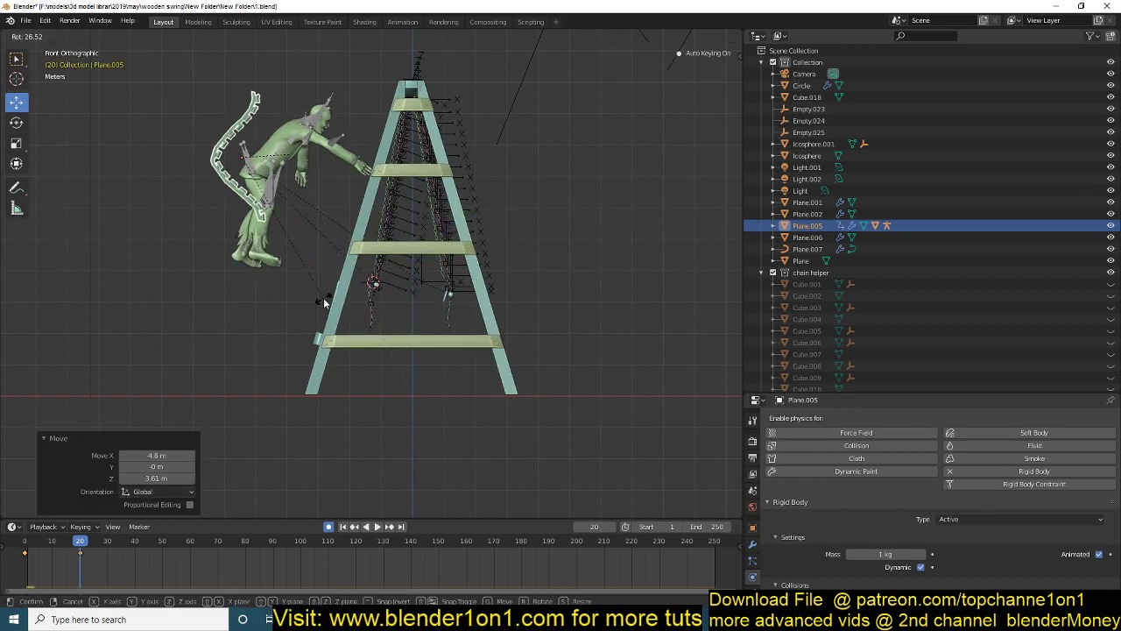
pyautogui.click(323, 298)
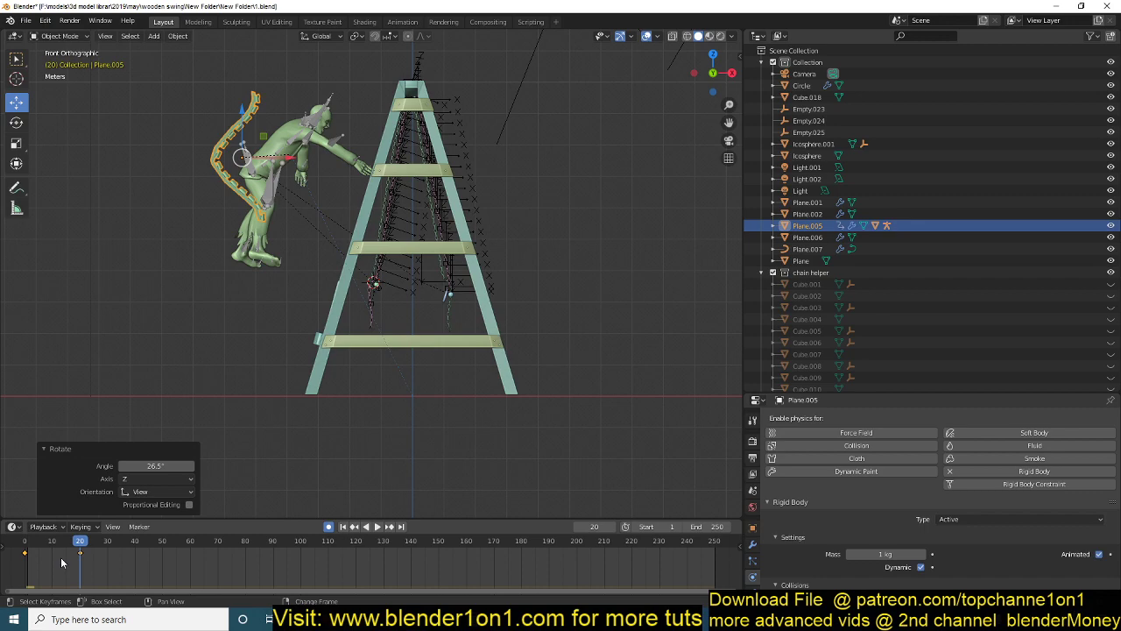
# Play the animation from the start to check the bench's keyed backward lift and how the chains follow.
pyautogui.moveTo(61, 558); pyautogui.dragTo(25, 558, button='right')
pyautogui.press('space')
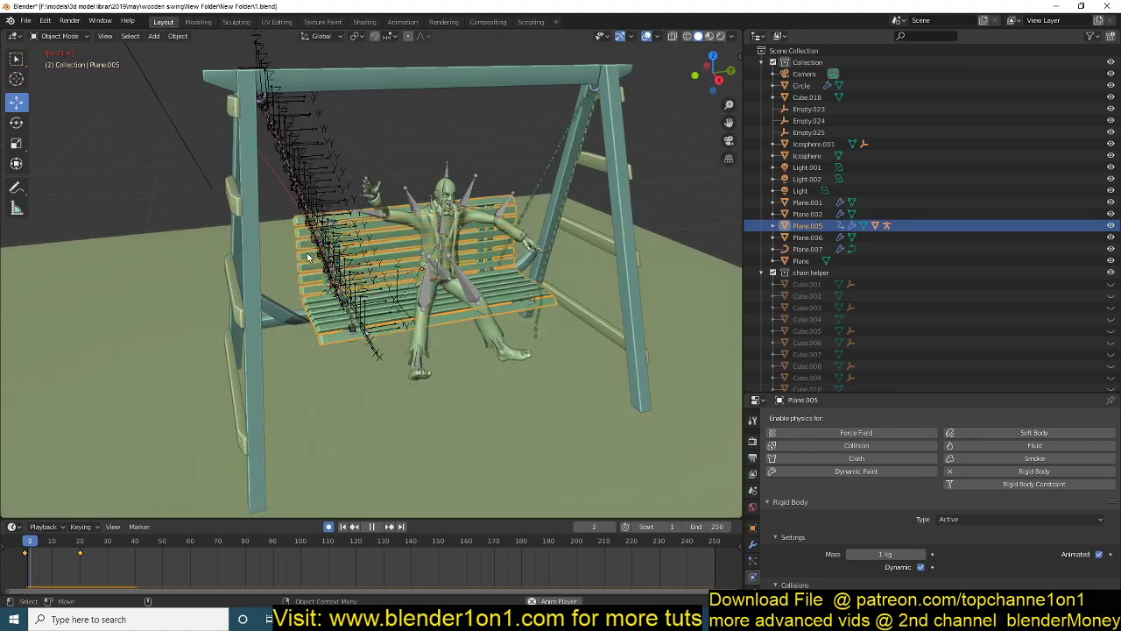
pyautogui.press('Escape')
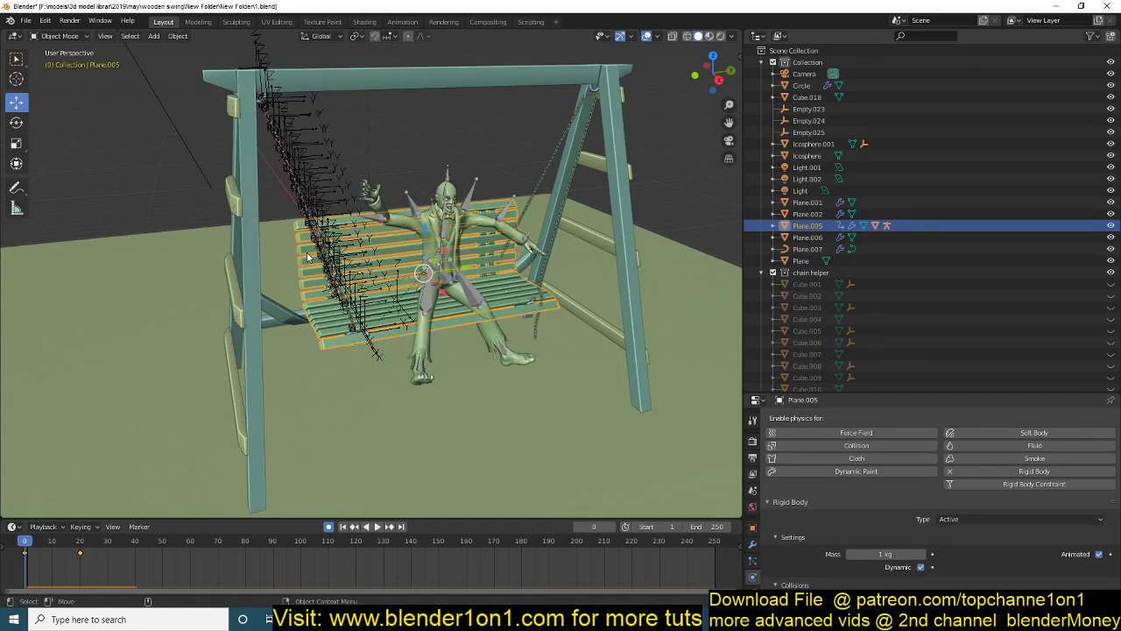
pyautogui.press('KP_1')
pyautogui.scroll(4, 334, 262)
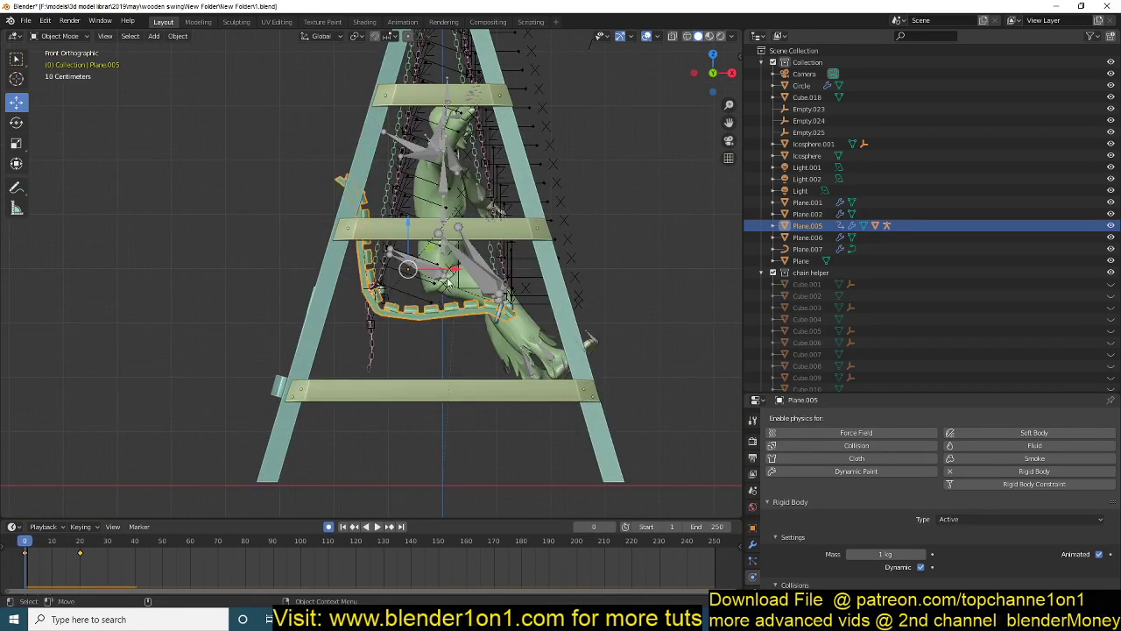
pyautogui.scroll(-3, 287, 326)
pyautogui.press('space')
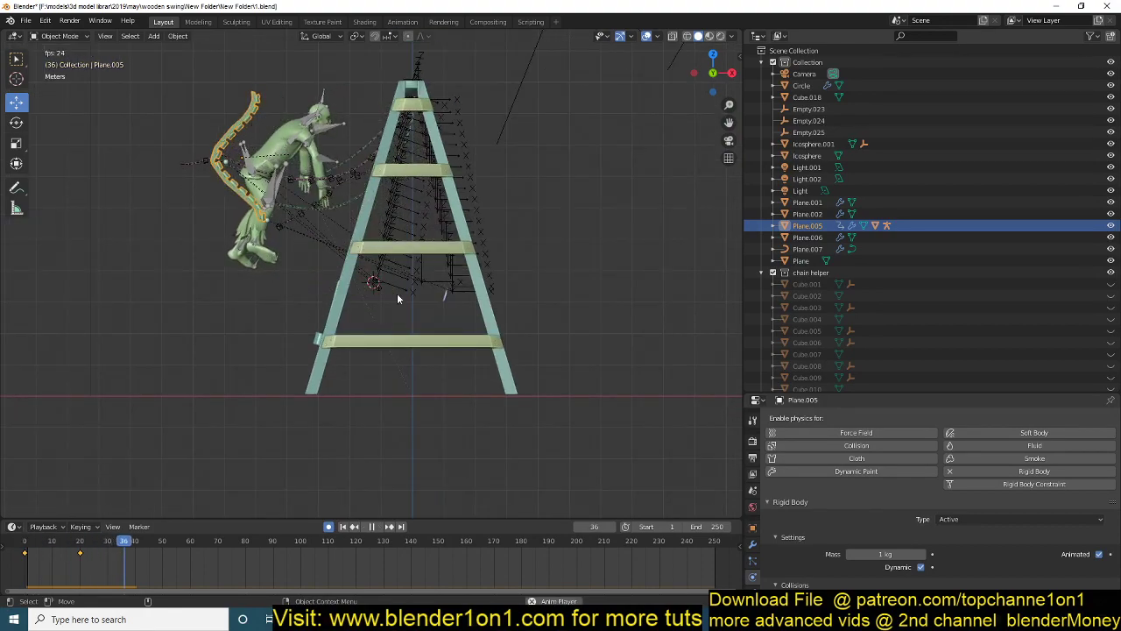
pyautogui.press('Escape')
# Key the bench's rigid body Animated setting on at frame 16 and off at frame 17.
pyautogui.moveTo(46, 565); pyautogui.dragTo(69, 553)
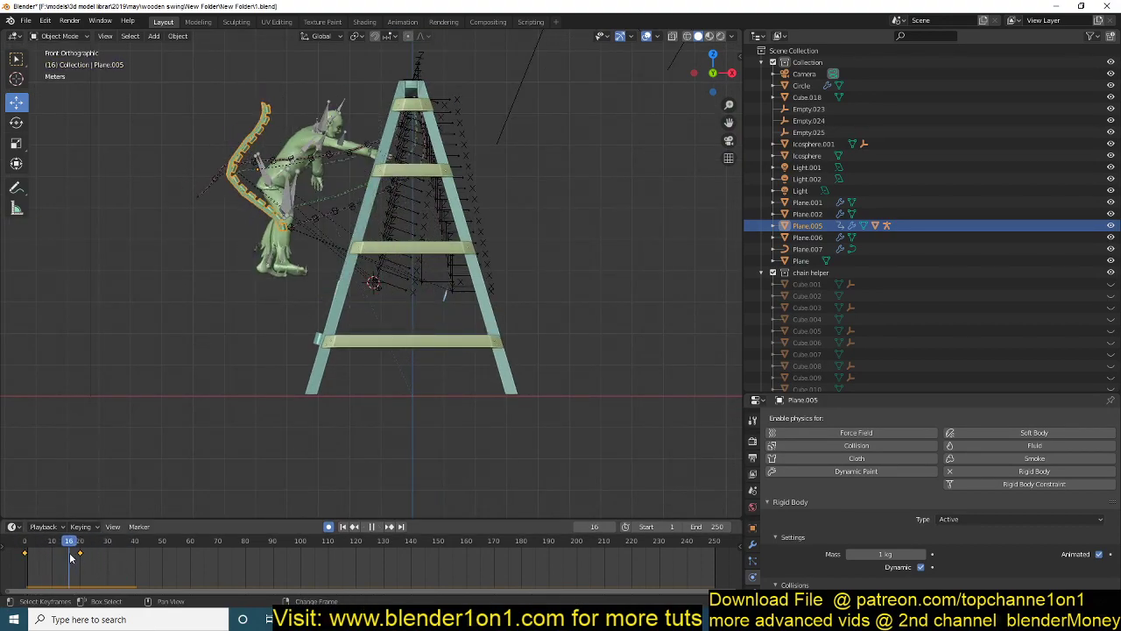
pyautogui.click(1109, 554)
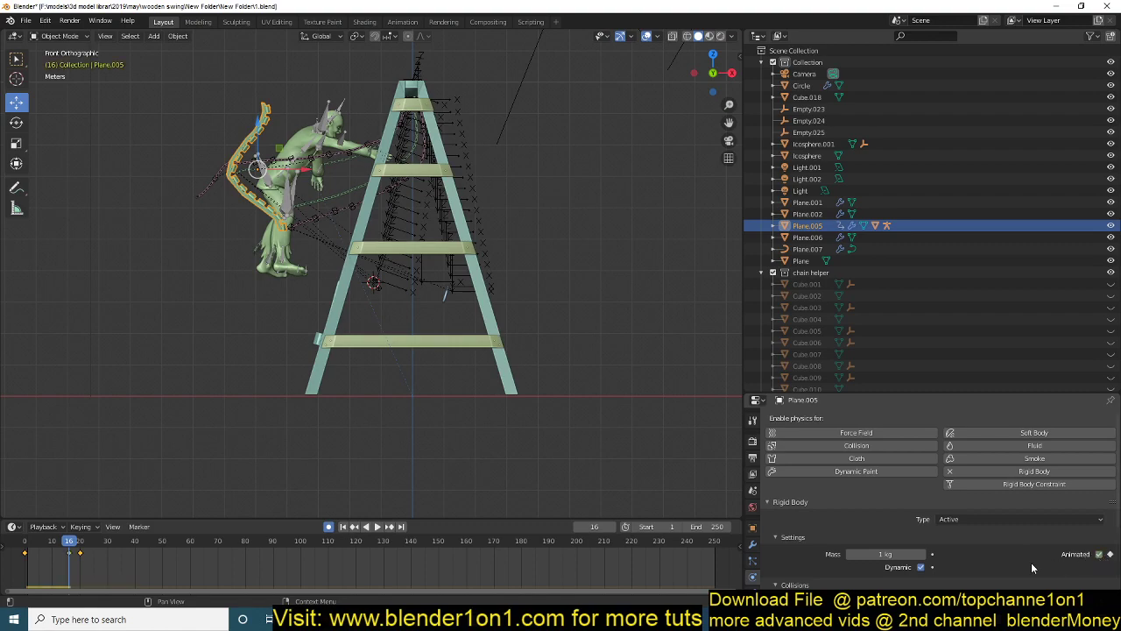
pyautogui.press('Right')
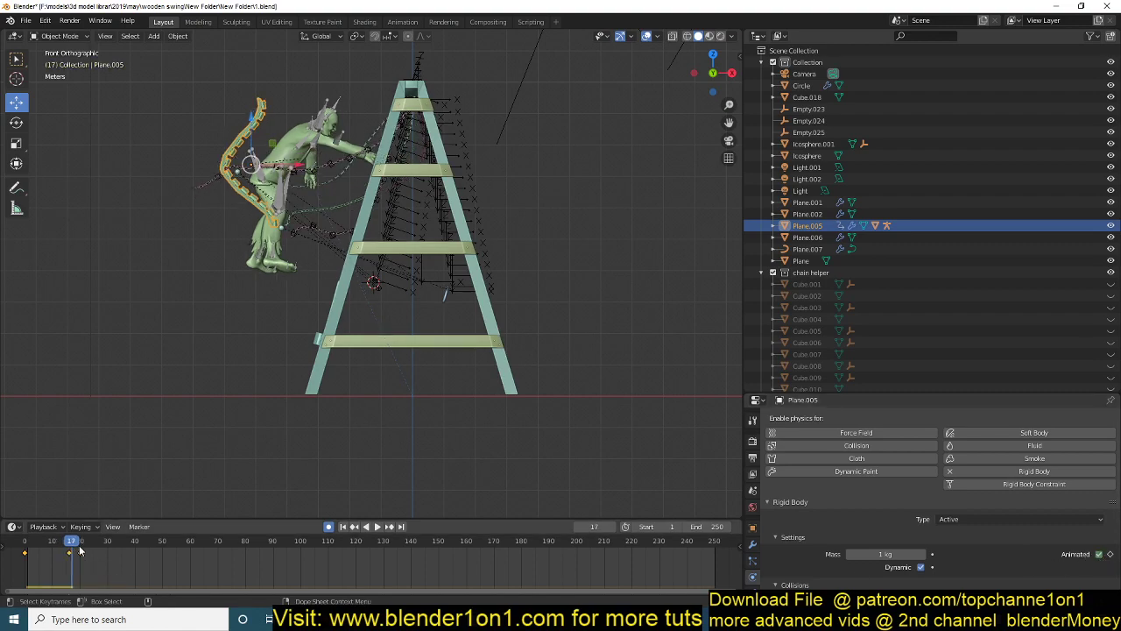
pyautogui.click(1110, 555)
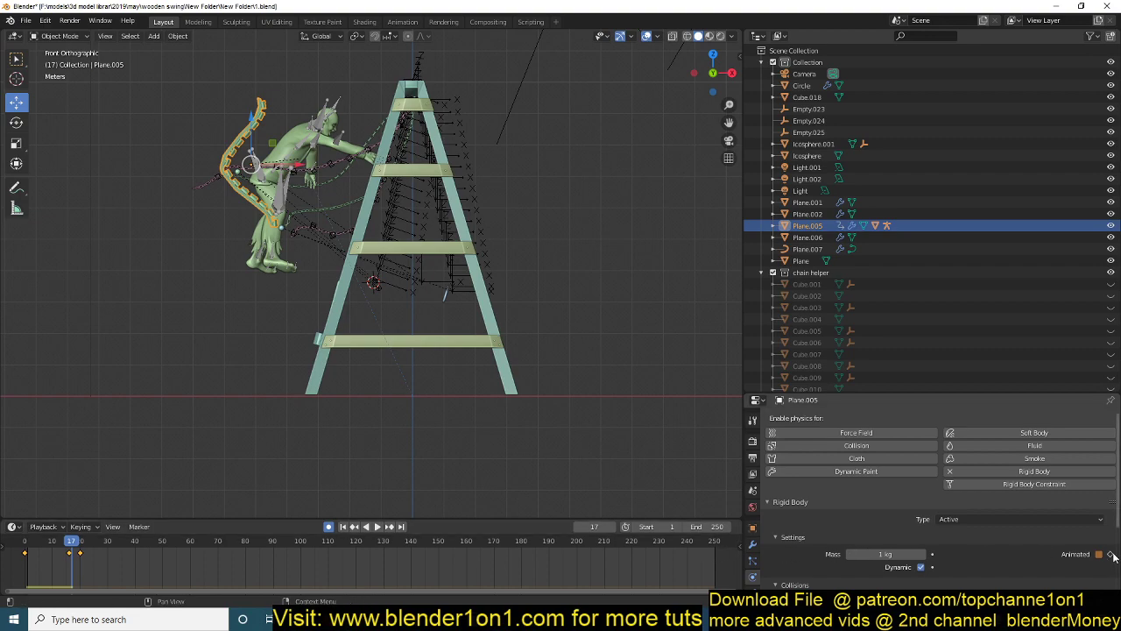
# Play the animation to check how the bench and clown swing after the release.
pyautogui.press('space')
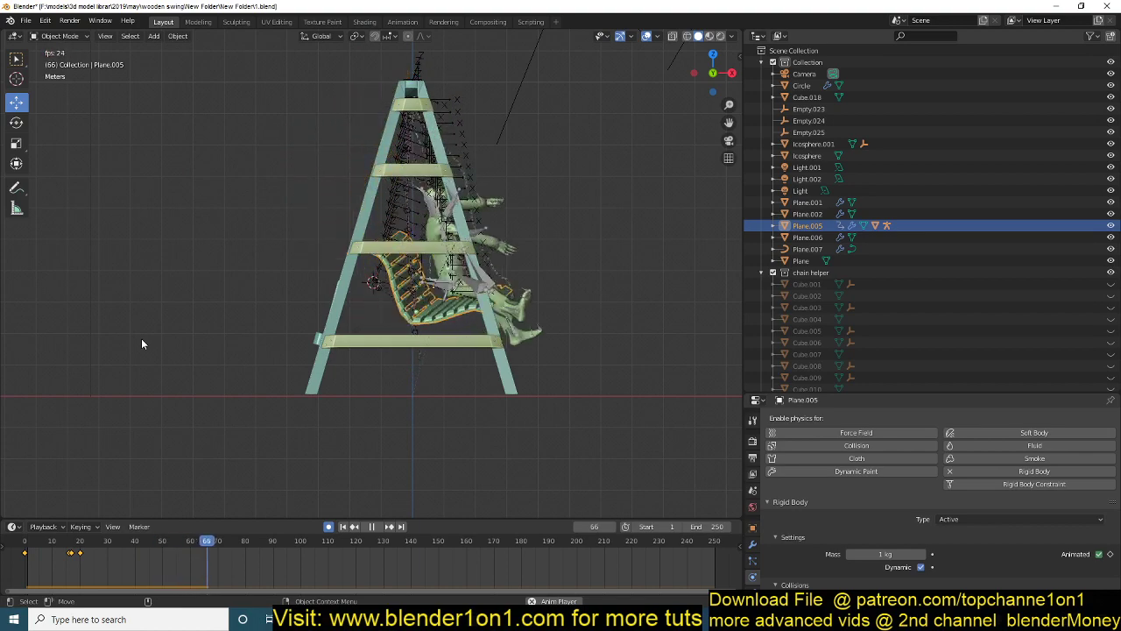
pyautogui.press('Escape')
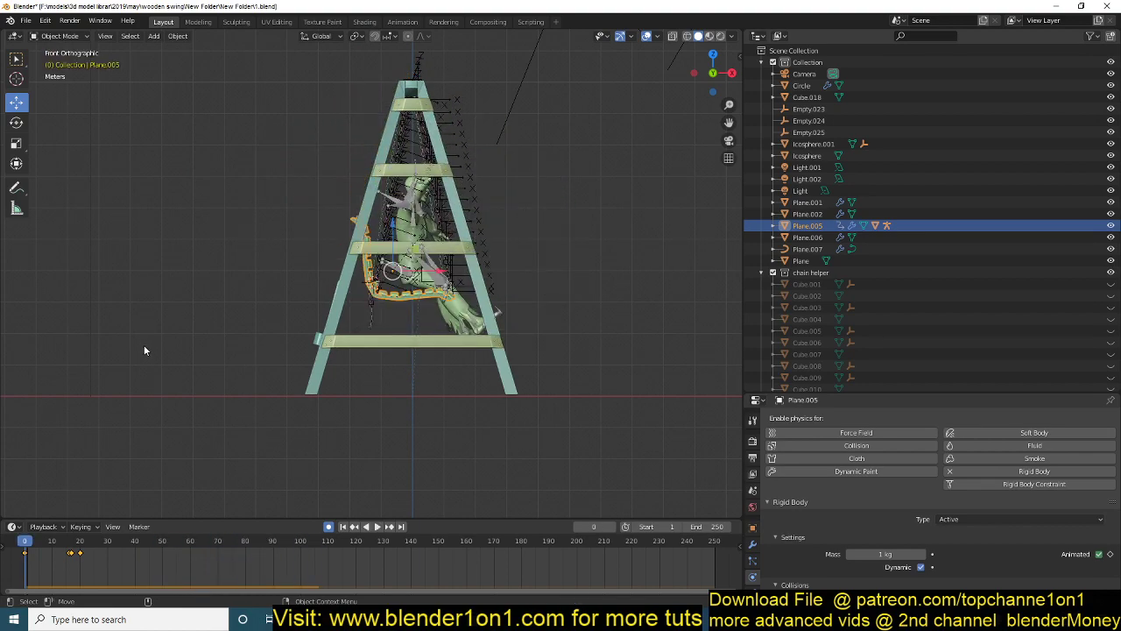
pyautogui.press('space')
pyautogui.press('Escape')
# Set the bench's rigid body mass to 100 kg.
pyautogui.scroll(-2, 962, 545)
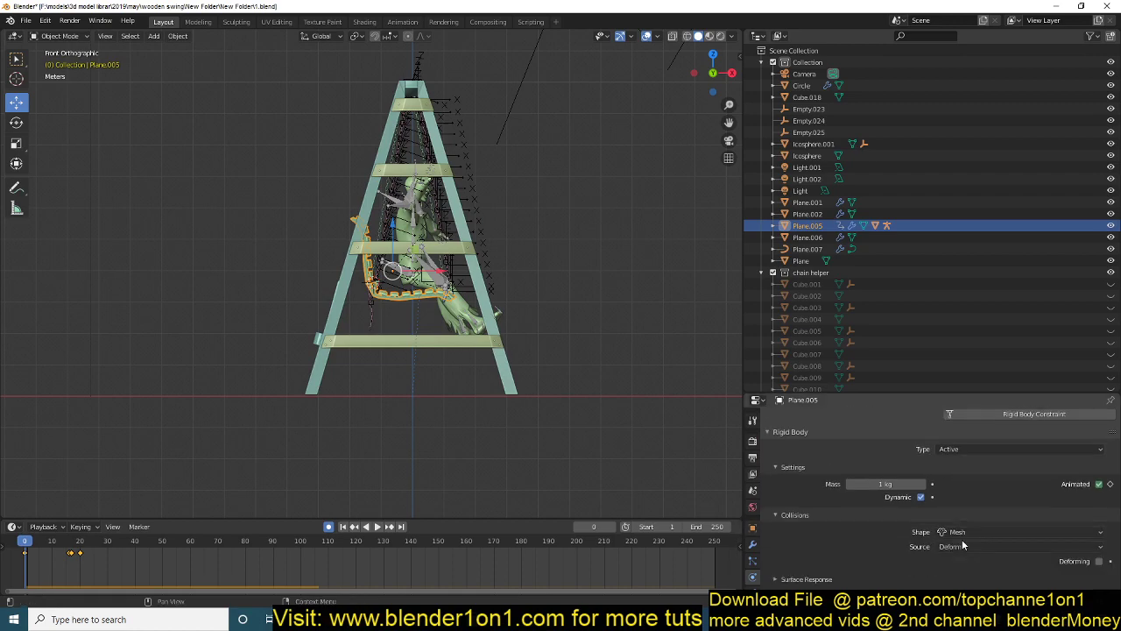
pyautogui.click(888, 483)
pyautogui.write('100')
pyautogui.press('Return')
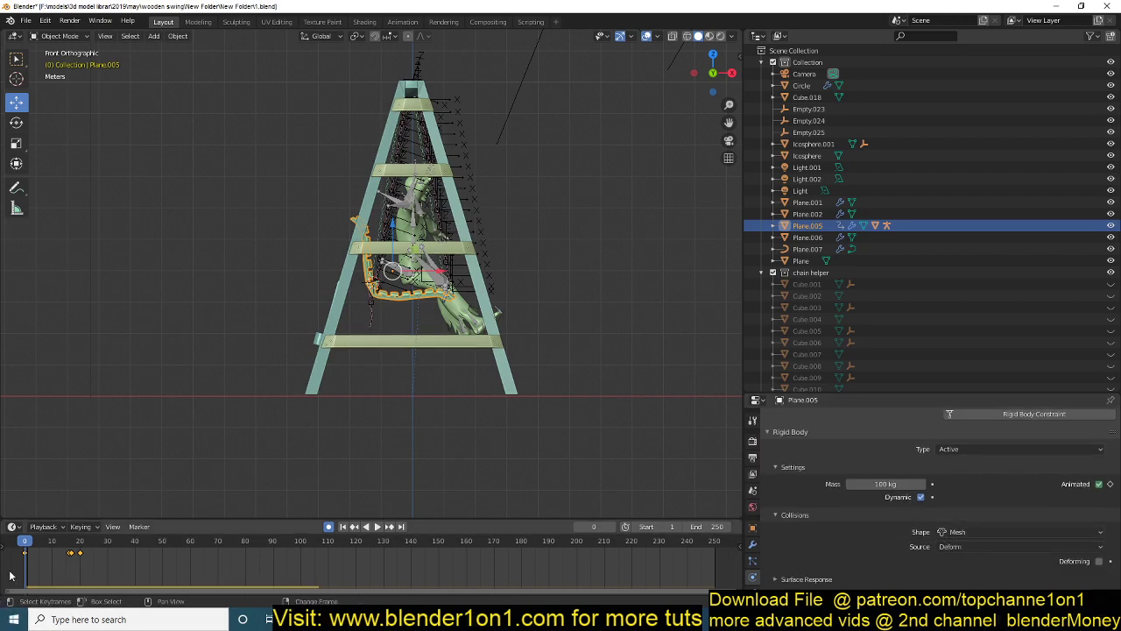
# Play the simulation with the 100 kg bench and examine the swing motion from the front and at an angle.
pyautogui.press('space')
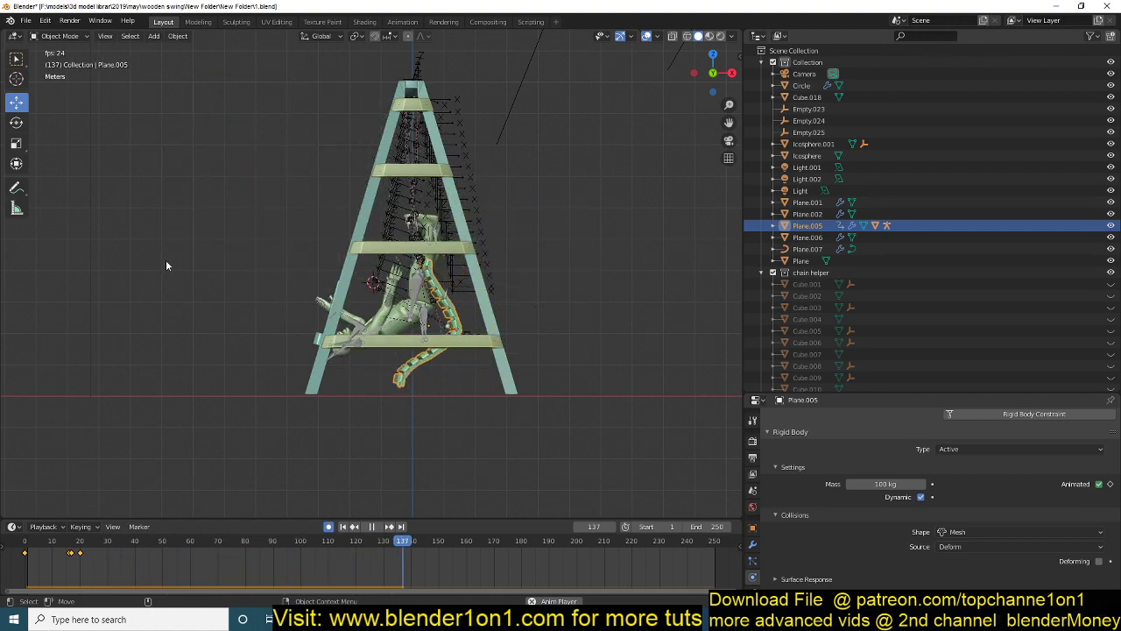
pyautogui.scroll(4, 415, 292)
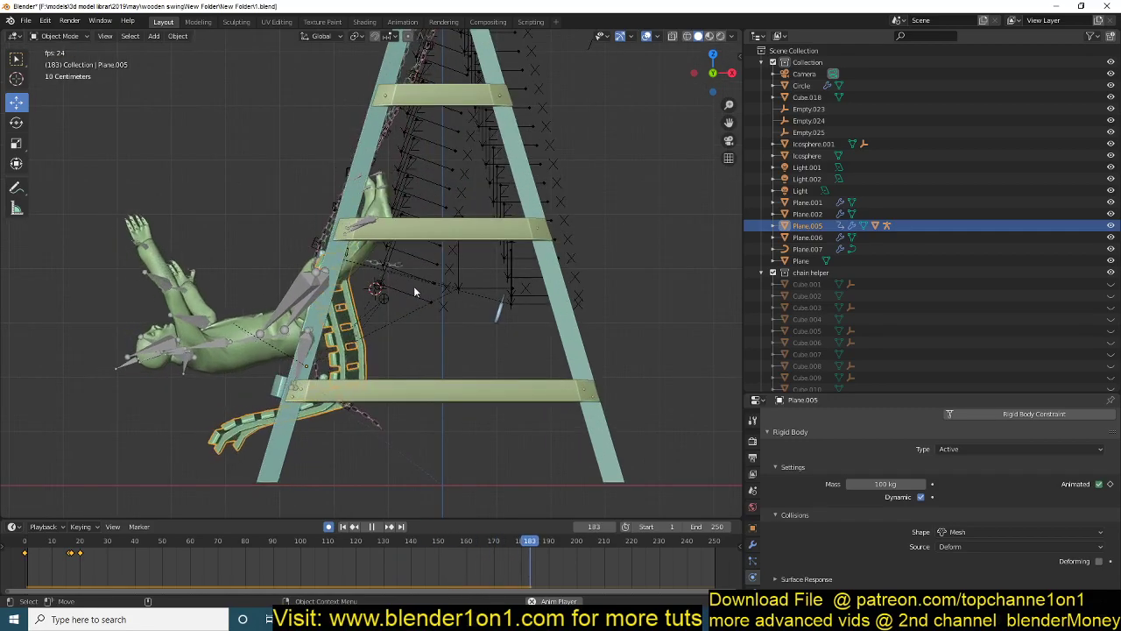
pyautogui.press('Escape')
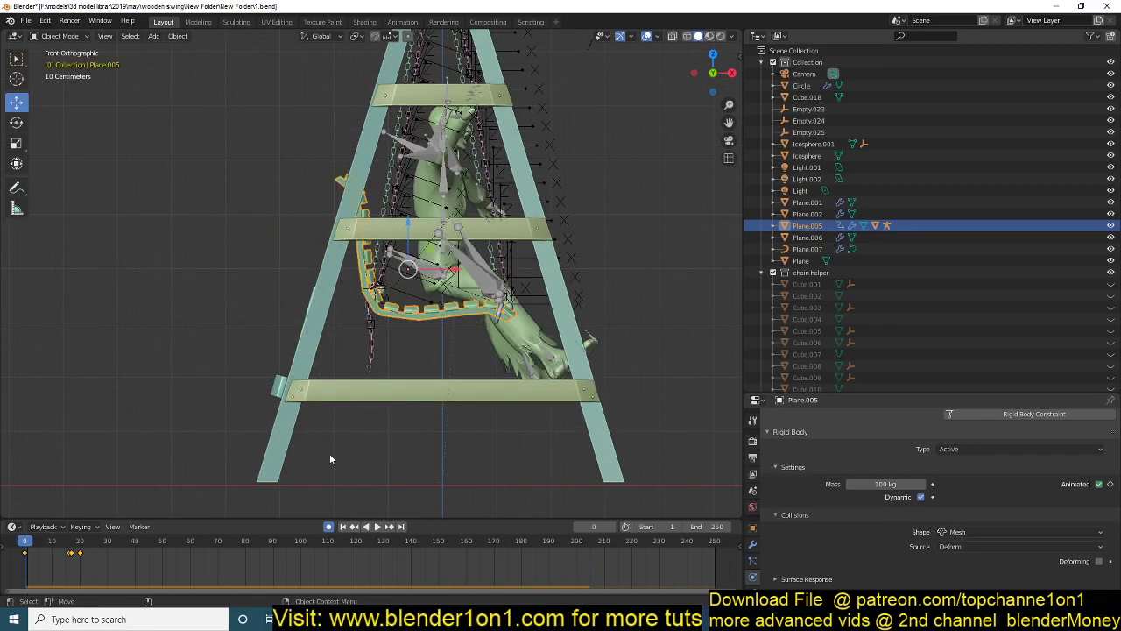
pyautogui.moveTo(331, 458); pyautogui.dragTo(181, 467, button='middle')
pyautogui.press('space')
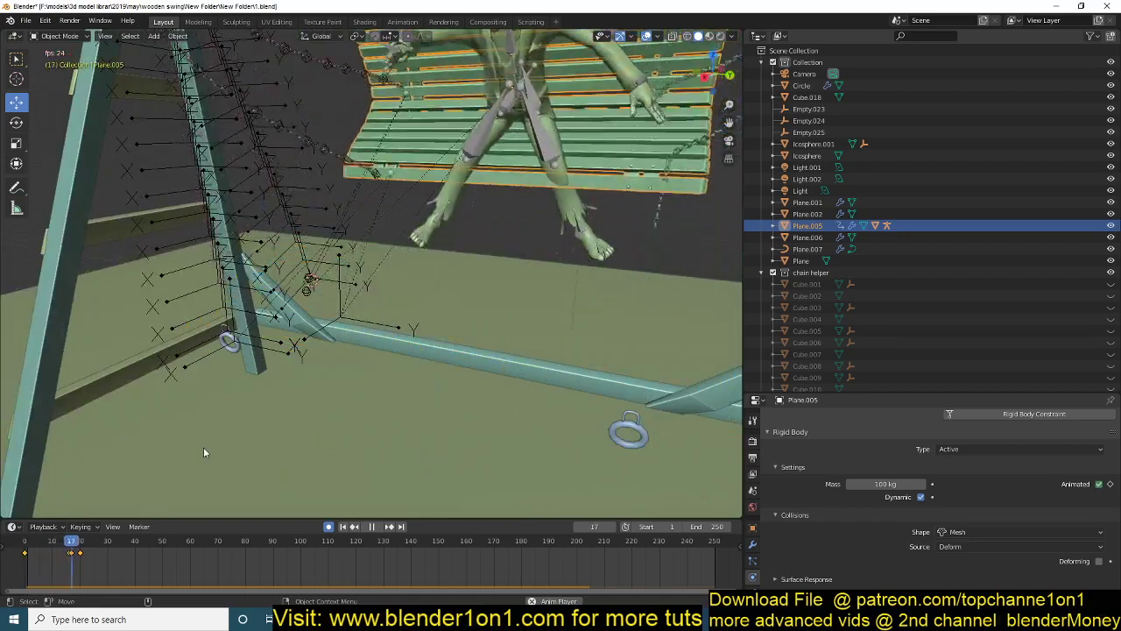
pyautogui.scroll(-5, 231, 429)
pyautogui.moveTo(231, 430); pyautogui.dragTo(170, 413, button='middle')
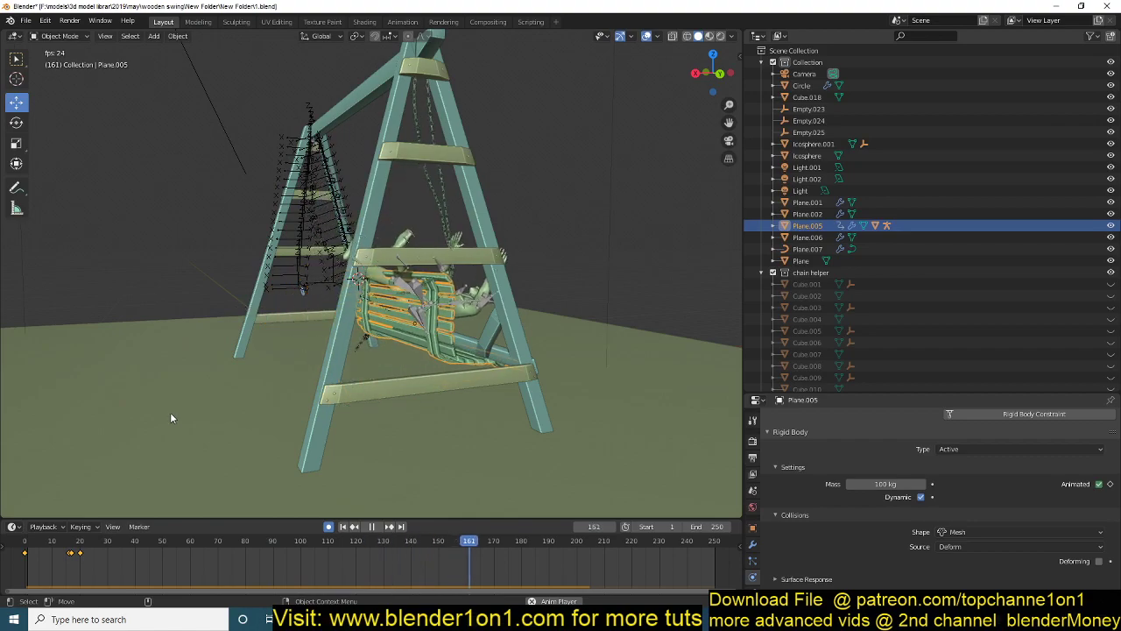
pyautogui.press('Escape')
# Set the swing bench's rigid body mass to 1000 kg.
pyautogui.scroll(3, 290, 394)
pyautogui.moveTo(291, 393); pyautogui.dragTo(1, 254, button='middle')
pyautogui.scroll(2, 262, 396)
pyautogui.scroll(-4, 592, 398)
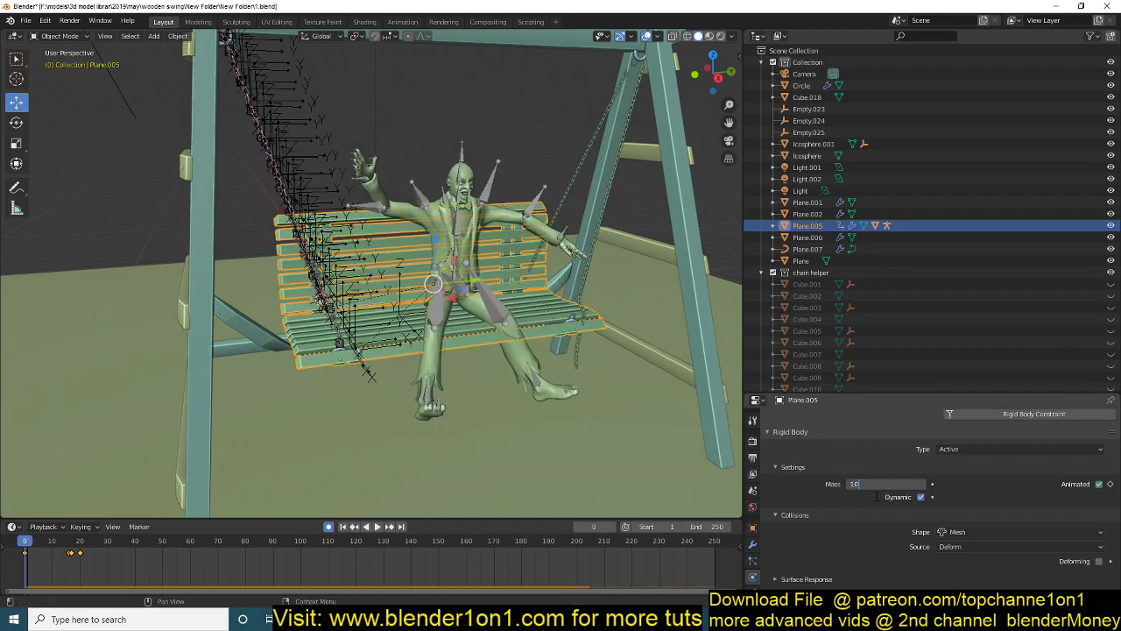
pyautogui.press('Return')
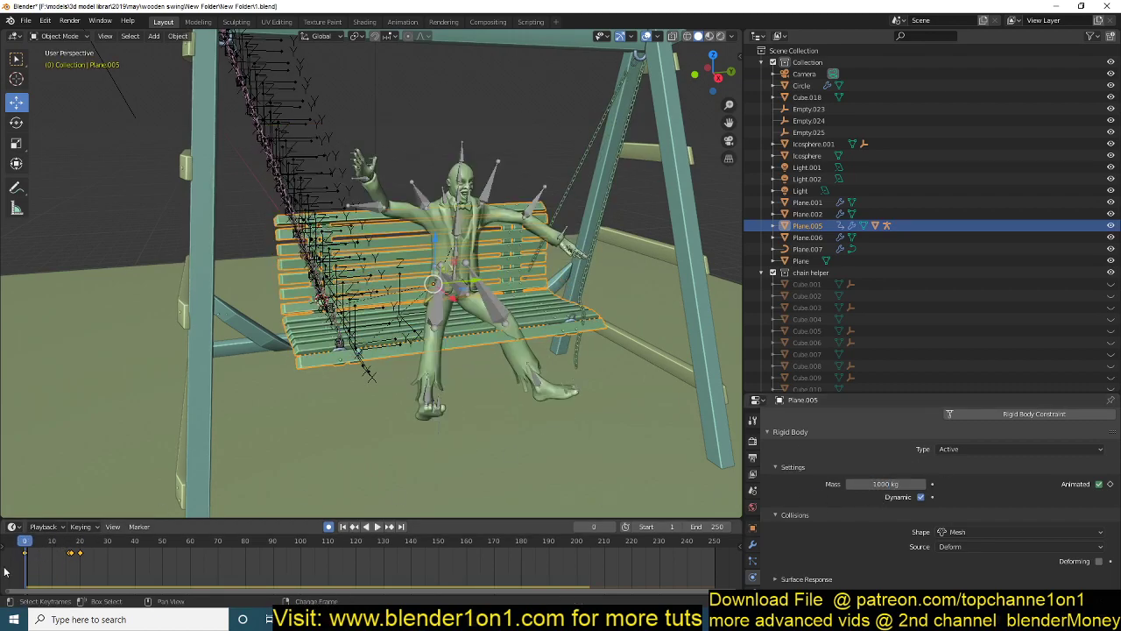
# Play the simulation with the 1000 kg bench and check from the side how the bench and chains behave.
pyautogui.press('space')
pyautogui.scroll(-5, 237, 300)
pyautogui.moveTo(254, 299); pyautogui.dragTo(379, 289, button='middle')
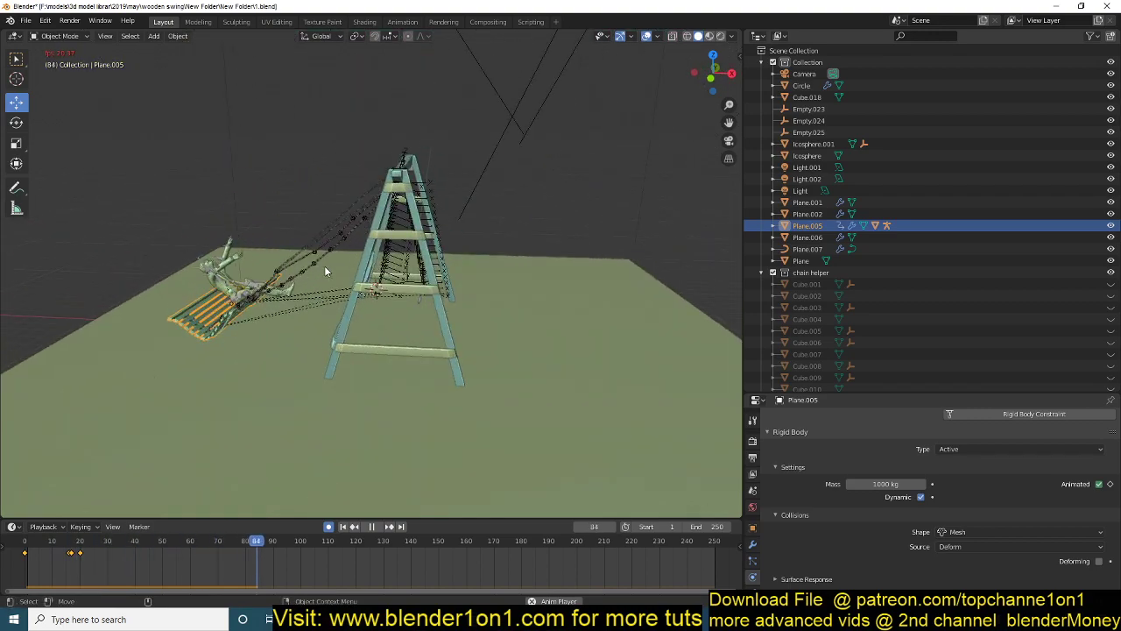
pyautogui.press('Escape')
# Select the ground plane and turn off automatic keyframing.
pyautogui.click(521, 322)
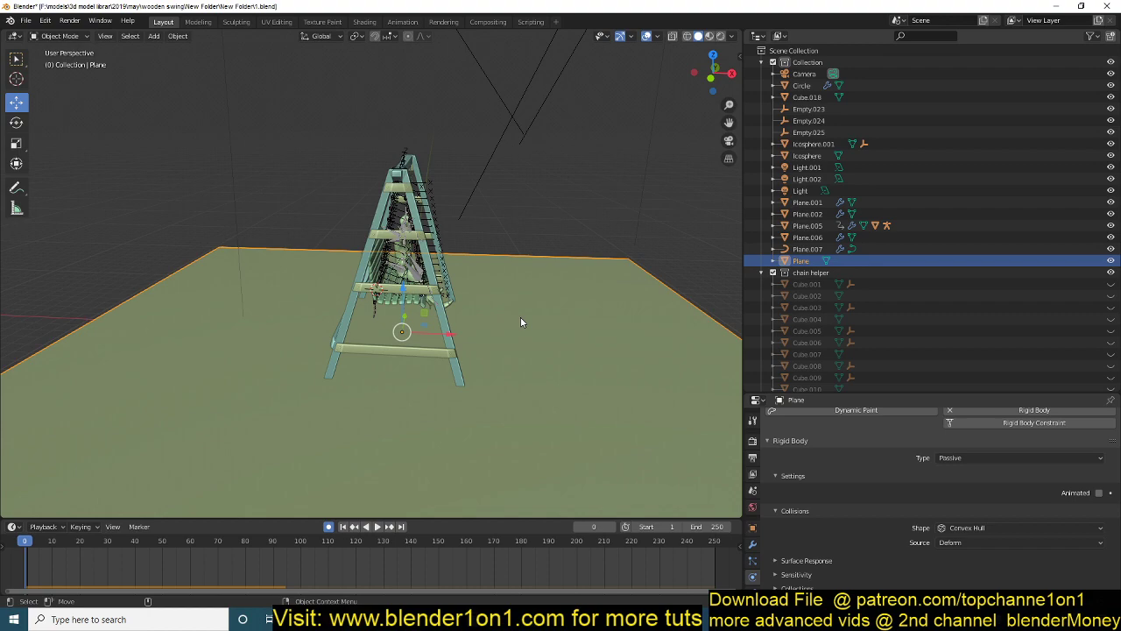
pyautogui.moveTo(521, 322); pyautogui.dragTo(384, 290, button='middle')
pyautogui.click(329, 526)
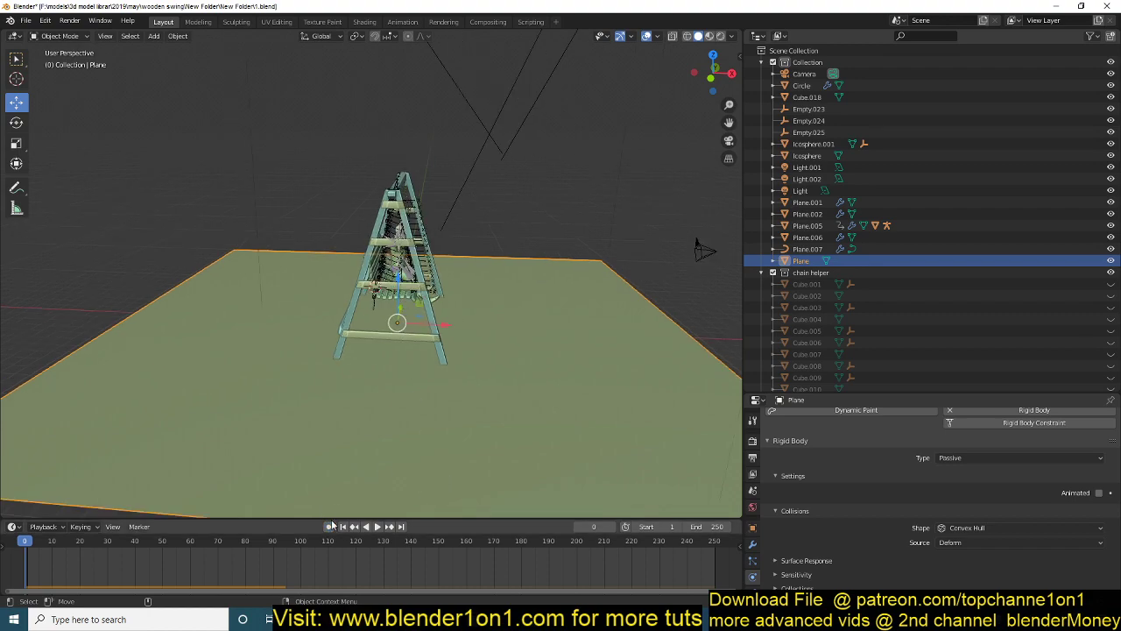
# Lower the ground plane along Z to below the swing frame and play the simulation to check the swing's clearance.
pyautogui.moveTo(399, 278); pyautogui.dragTo(397, 431)
pyautogui.click(471, 301)
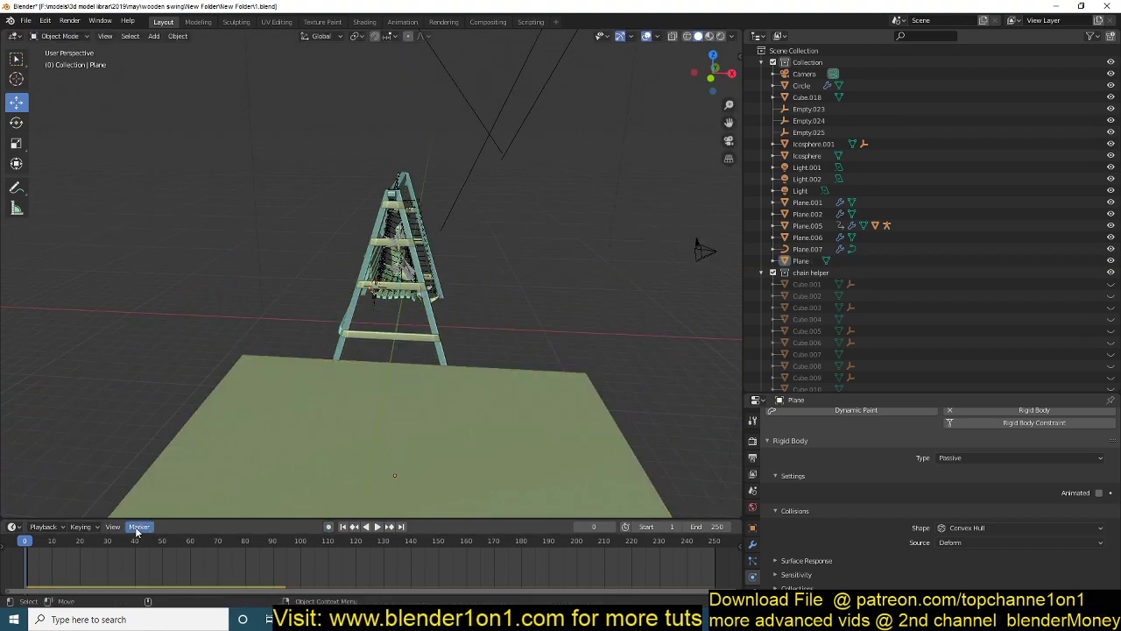
pyautogui.press('space')
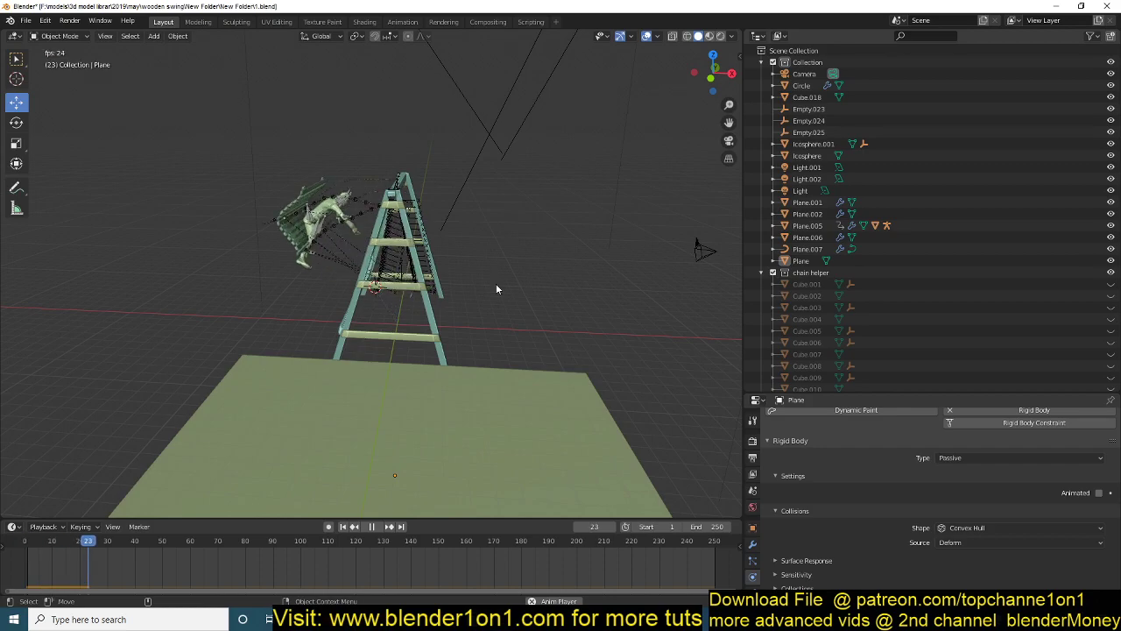
pyautogui.scroll(2, 496, 283)
pyautogui.scroll(2, 491, 259)
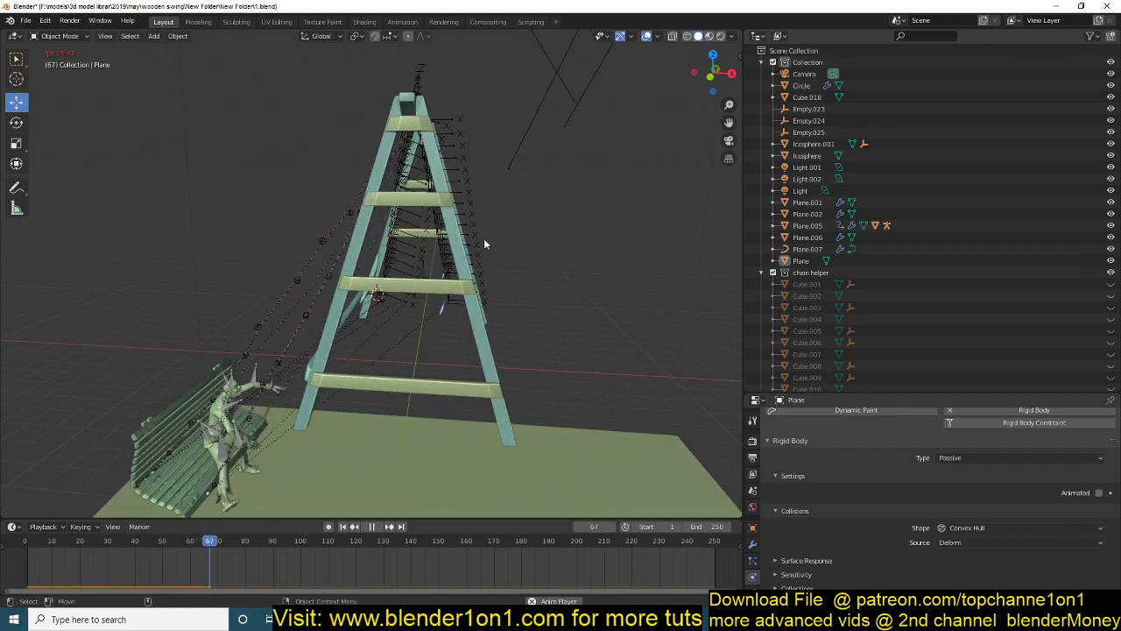
pyautogui.scroll(-5, 484, 240)
pyautogui.press('Escape')
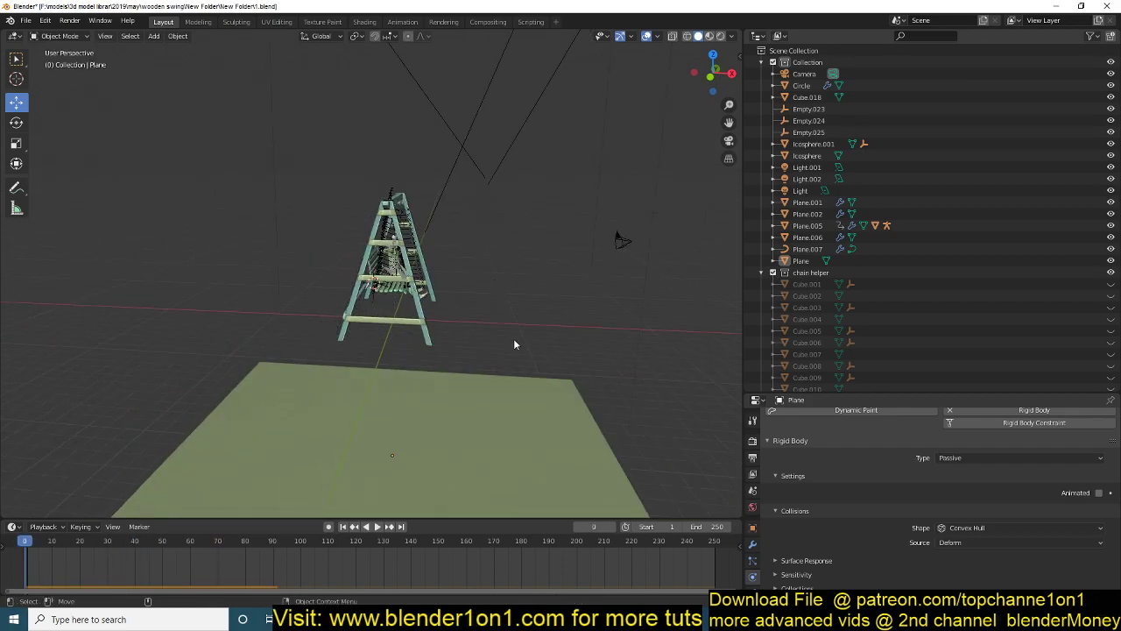
# Set the swing bench's rigid body mass to 100 kg and play the simulation.
pyautogui.scroll(4, 513, 338)
pyautogui.click(416, 325)
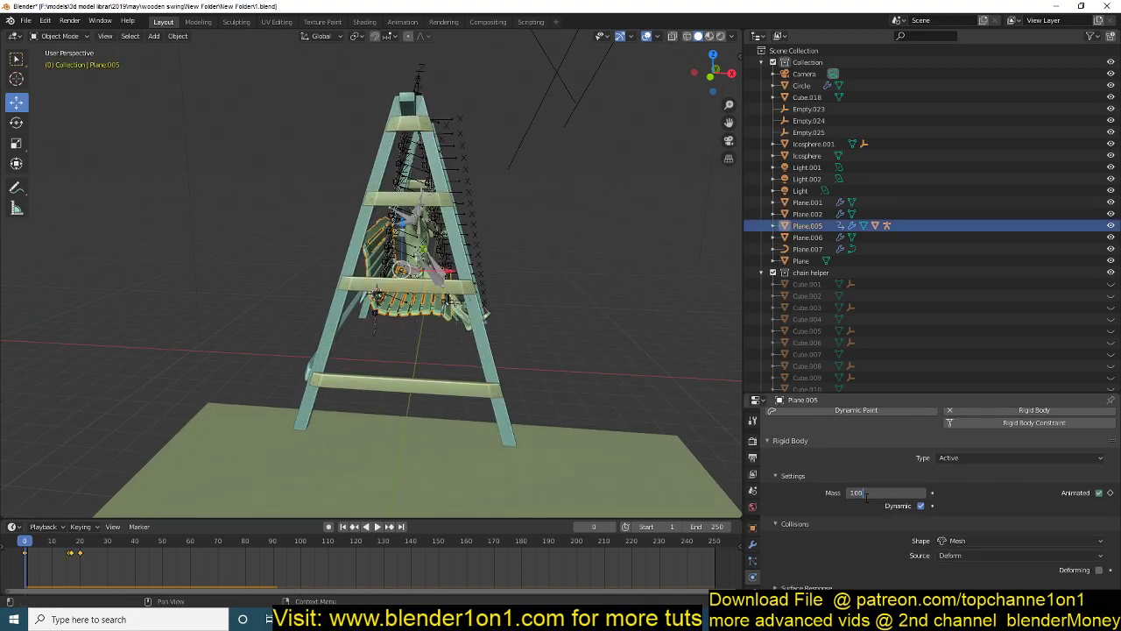
pyautogui.press('Return')
pyautogui.press('space')
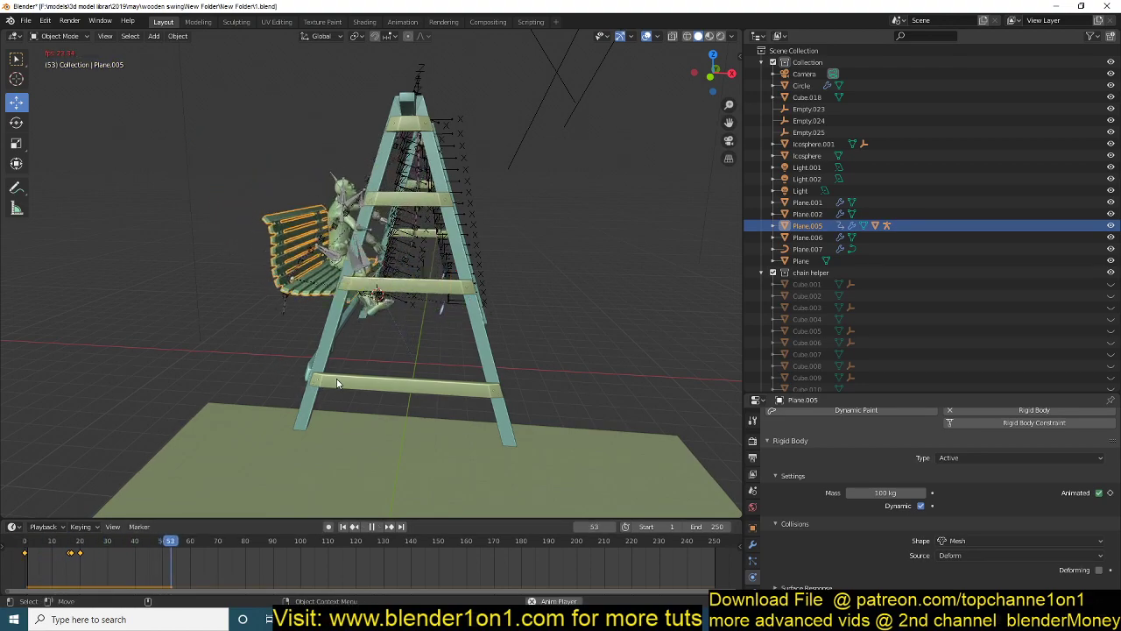
pyautogui.press('Escape')
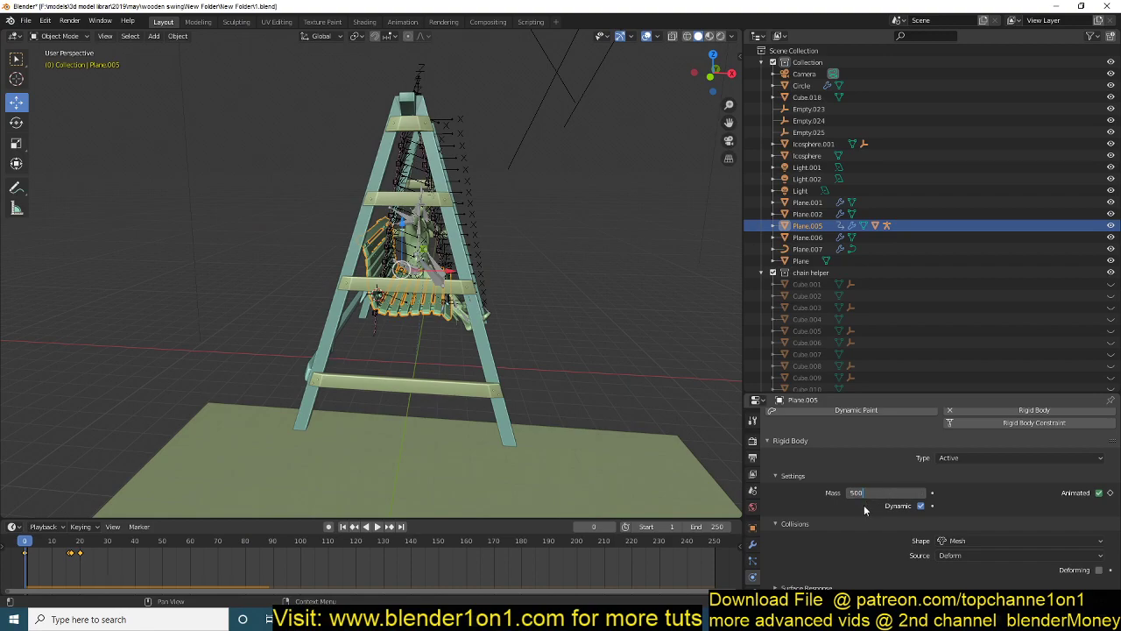
# Set the swing bench's mass to 500 kg and play the simulation to check how far the chains stretch.
pyautogui.press('Return')
pyautogui.press('space')
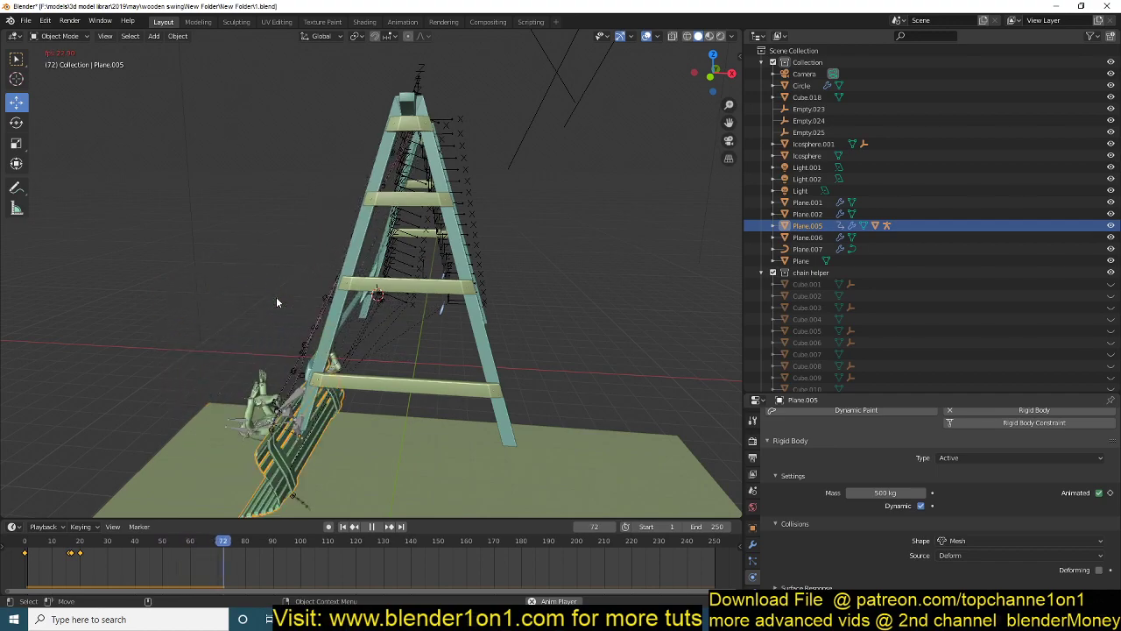
pyautogui.scroll(-4, 475, 334)
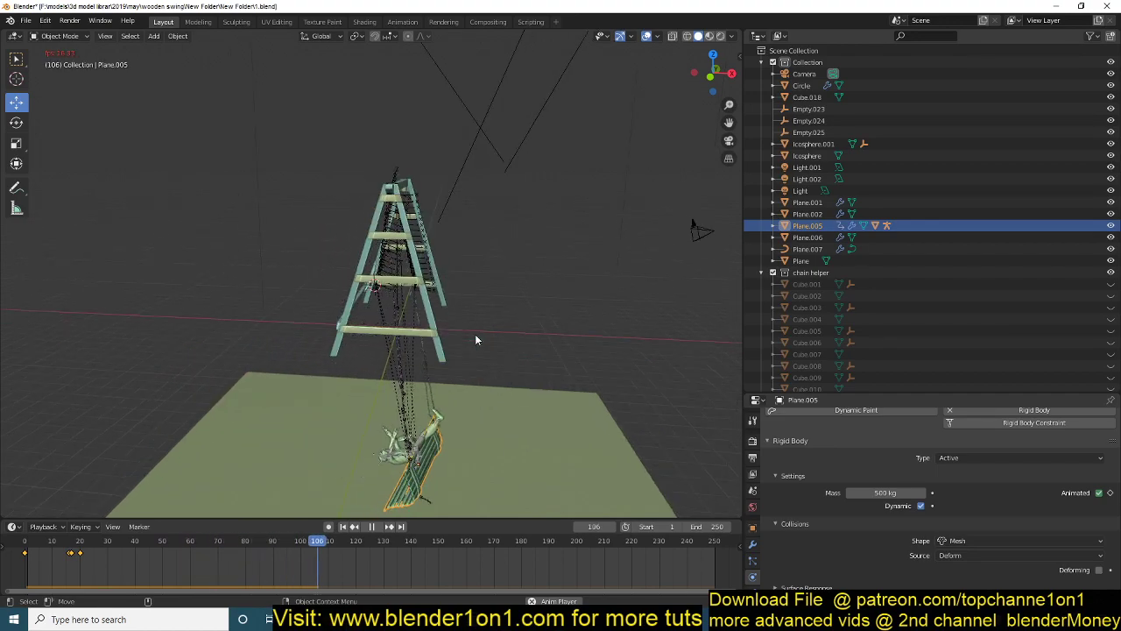
pyautogui.press('Escape')
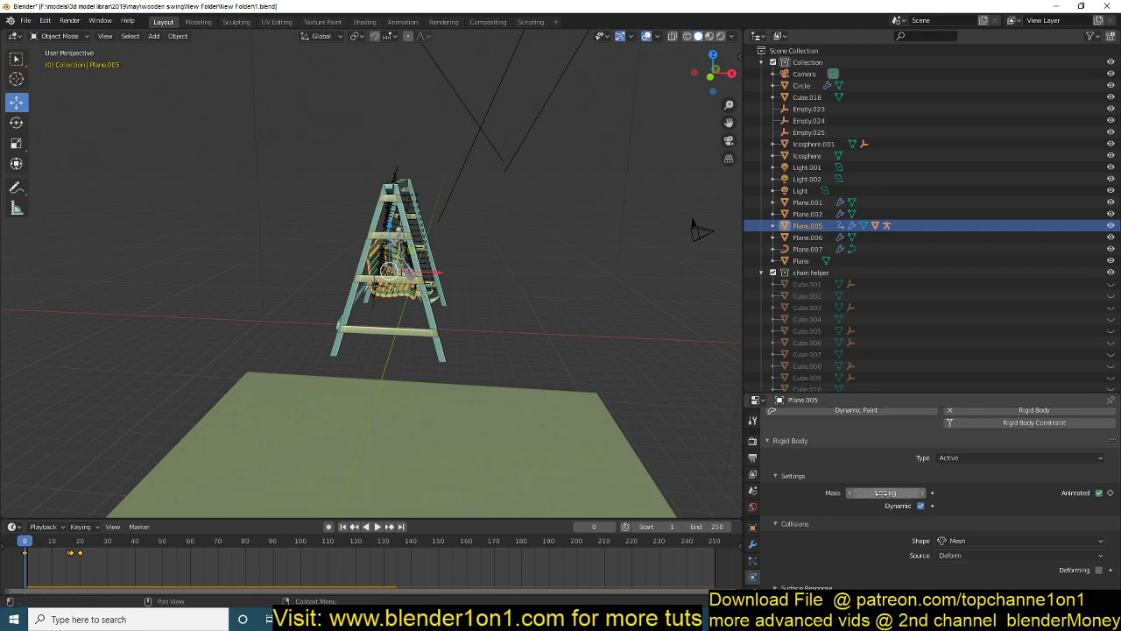
# Unhide the hidden chain helper cubes along the swing's chains.
pyautogui.scroll(3, 881, 492)
pyautogui.scroll(10, 432, 426)
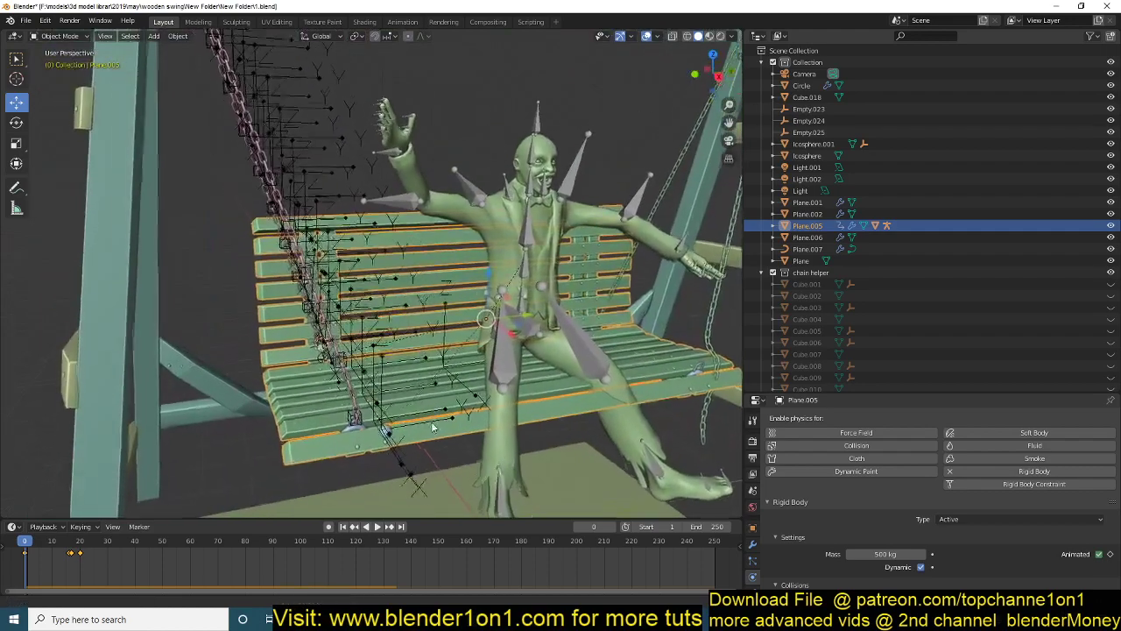
pyautogui.scroll(-4, 432, 426)
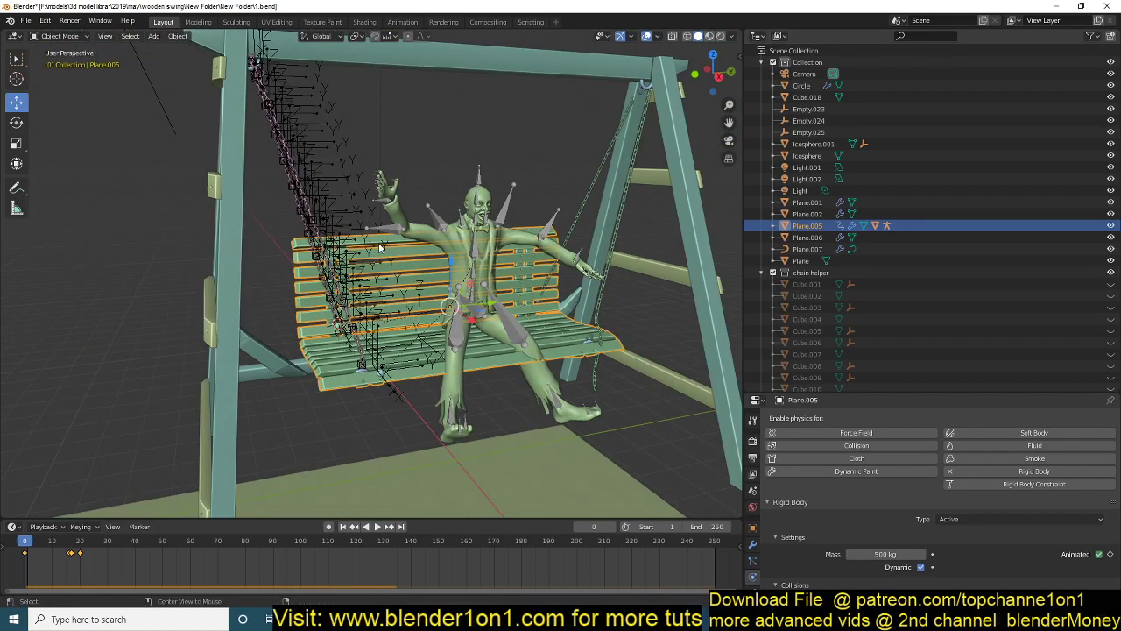
pyautogui.hotkey('alt', 'h')
pyautogui.moveTo(379, 248); pyautogui.dragTo(541, 325, button='middle')
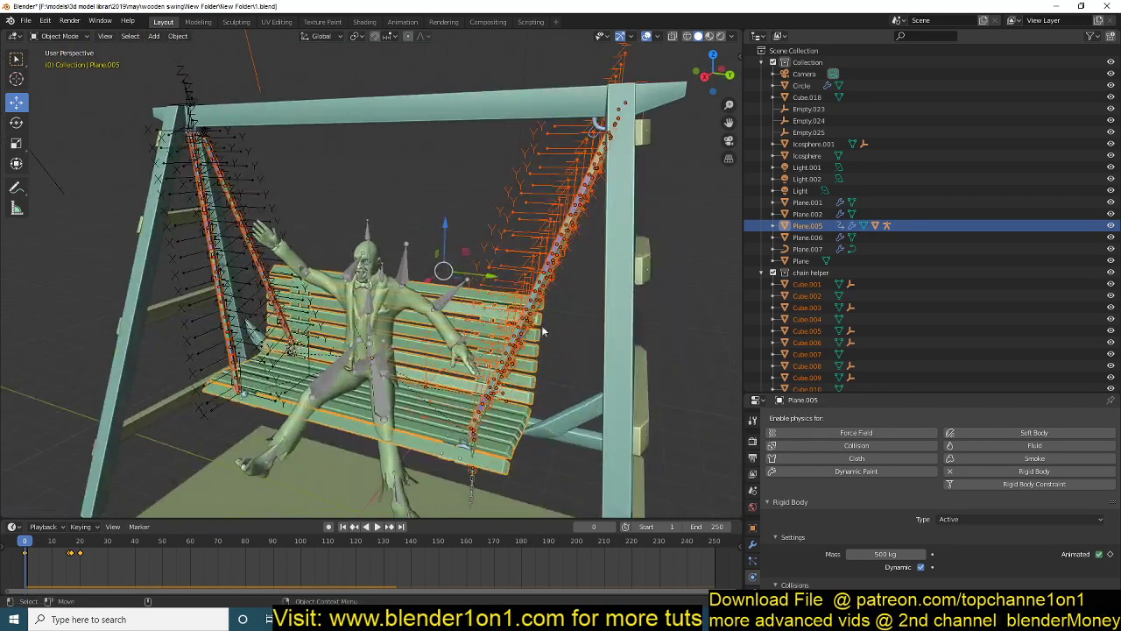
# Deselect the bench, set one chain helper cube's rigid body mass to 50 kg, and copy that mass to all selected helper cubes.
pyautogui.scroll(2, 580, 359)
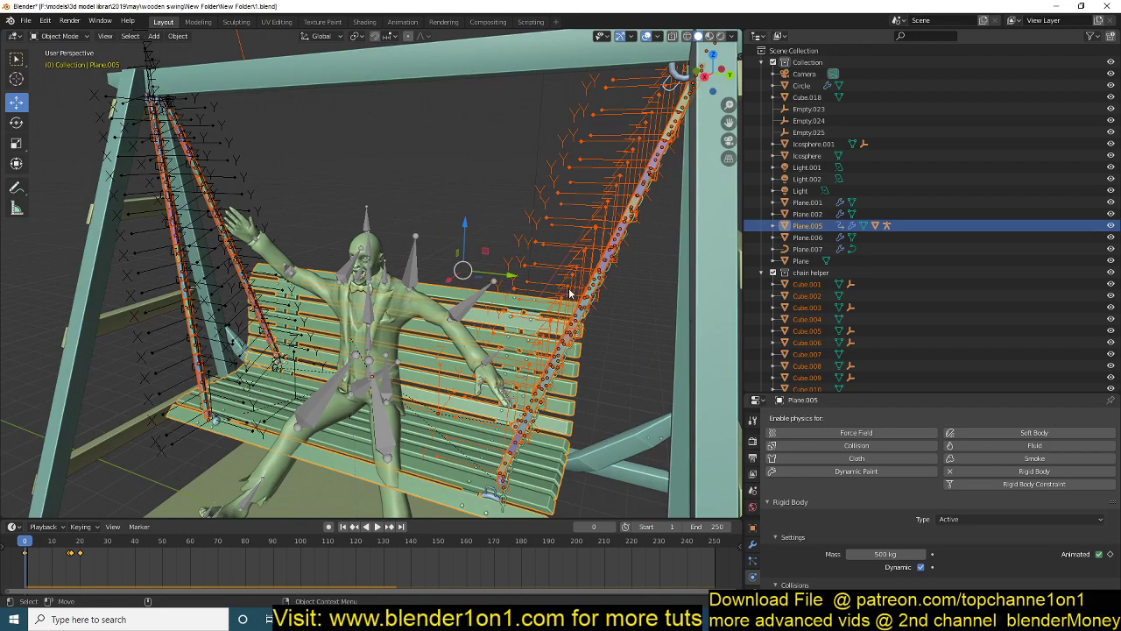
pyautogui.moveTo(514, 295); pyautogui.dragTo(534, 304, button='middle')
pyautogui.scroll(4, 378, 362)
pyautogui.keyDown('shift'); pyautogui.moveTo(378, 362); pyautogui.dragTo(418, 281, button='middle'); pyautogui.keyUp('shift')
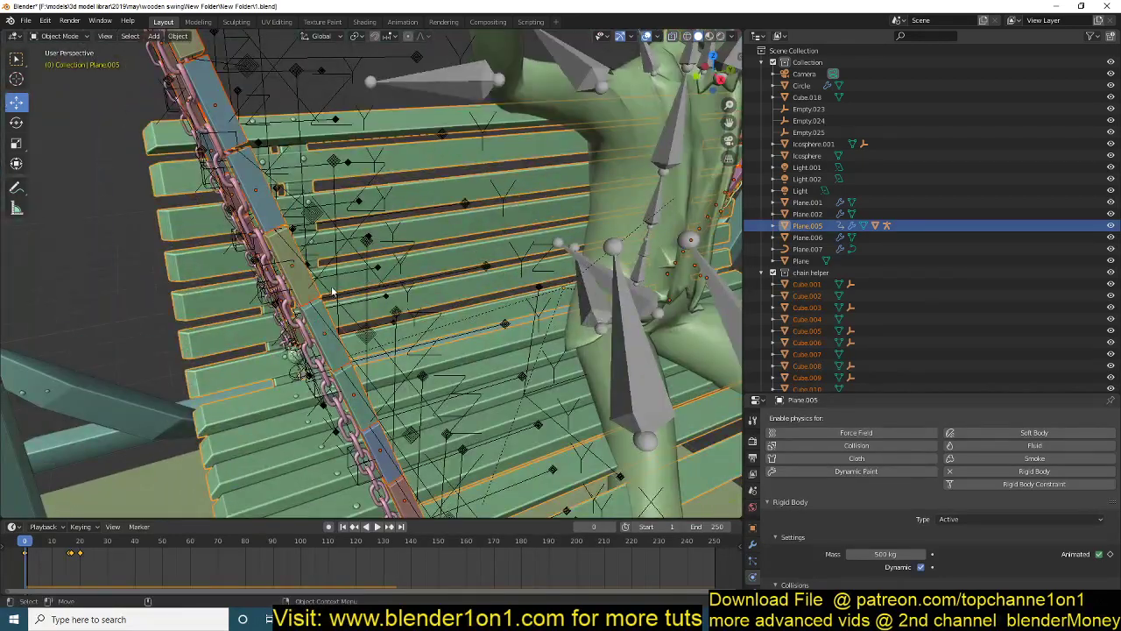
pyautogui.keyDown('shift'); pyautogui.click(304, 296); pyautogui.keyUp('shift')
pyautogui.keyDown('shift'); pyautogui.click(221, 321); pyautogui.keyUp('shift')
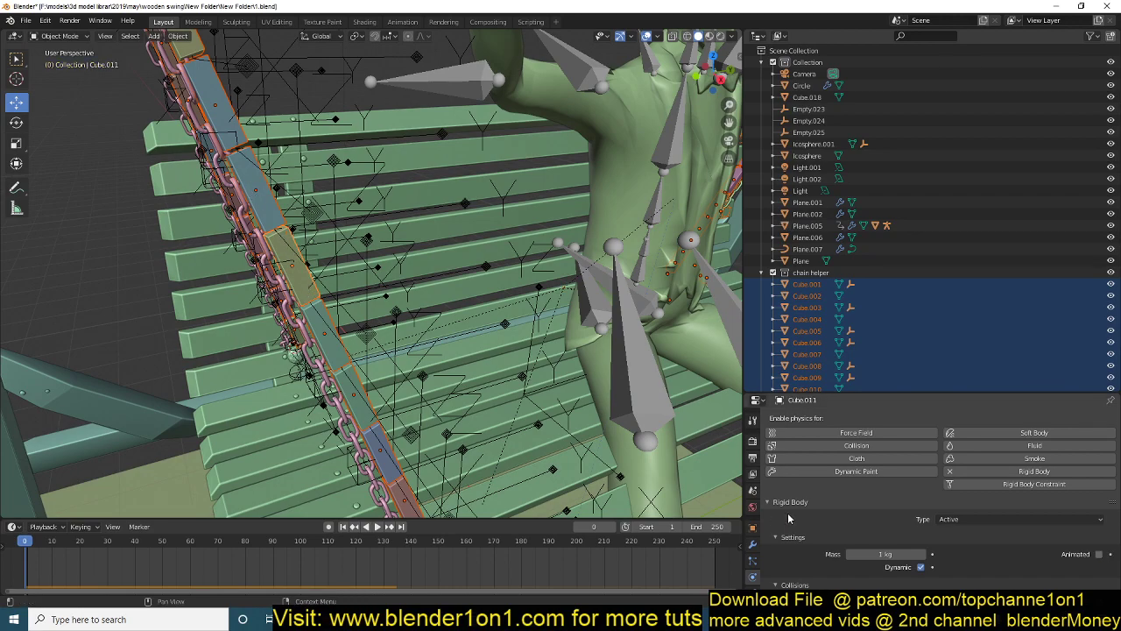
pyautogui.scroll(-3, 951, 555)
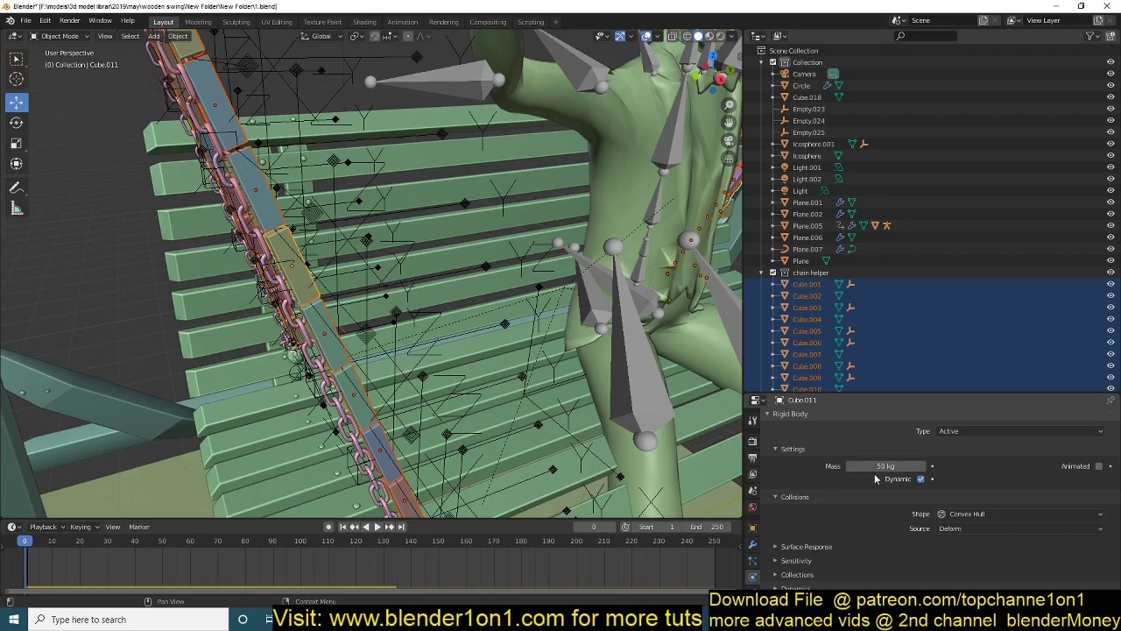
pyautogui.rightClick(876, 473)
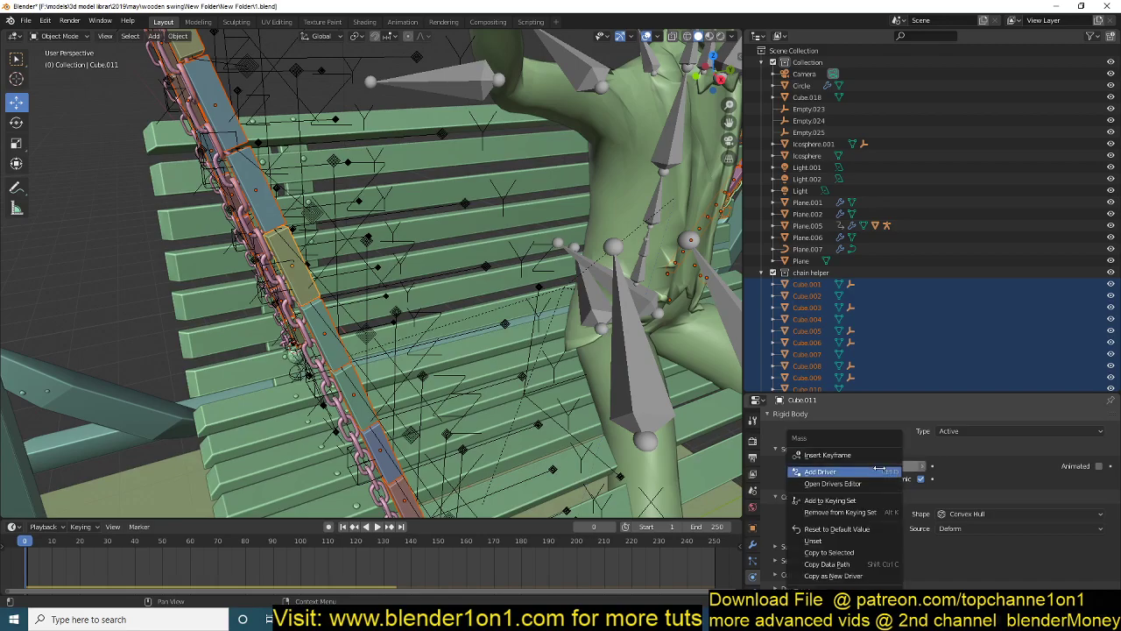
pyautogui.click(863, 553)
# Play the simulation with the 50 kg chain helper cubes and watch the swing from the side.
pyautogui.moveTo(425, 329); pyautogui.dragTo(517, 348, button='middle')
pyautogui.scroll(-8, 517, 348)
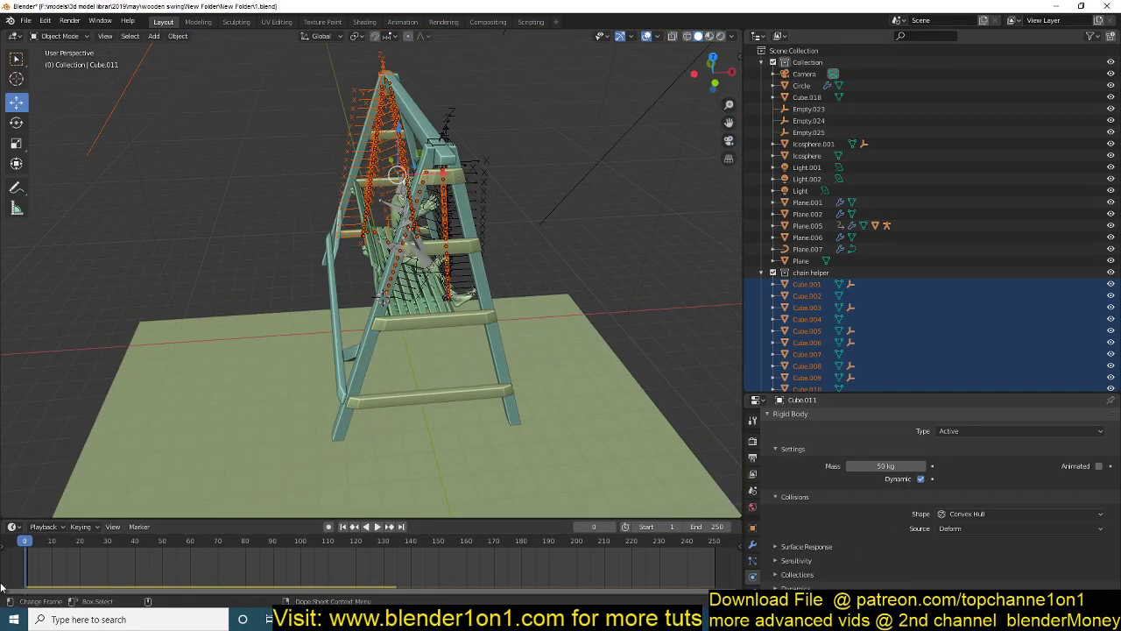
pyautogui.press('space')
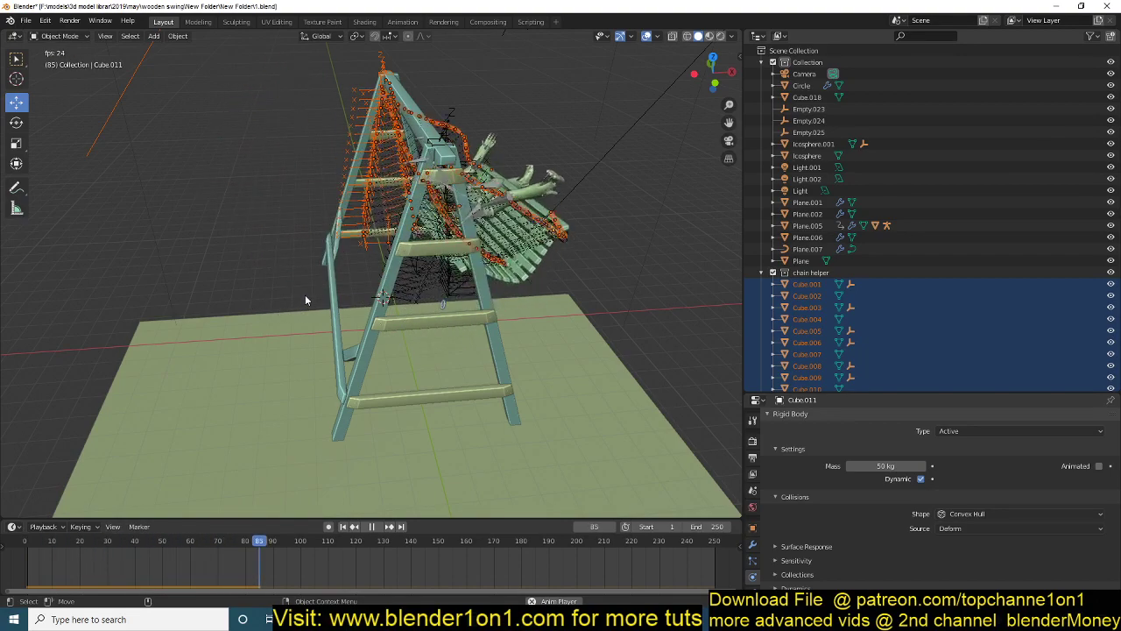
pyautogui.press('Escape')
# Set the swing bench's rigid body mass to 1000 kg and replay the simulation.
pyautogui.click(435, 311)
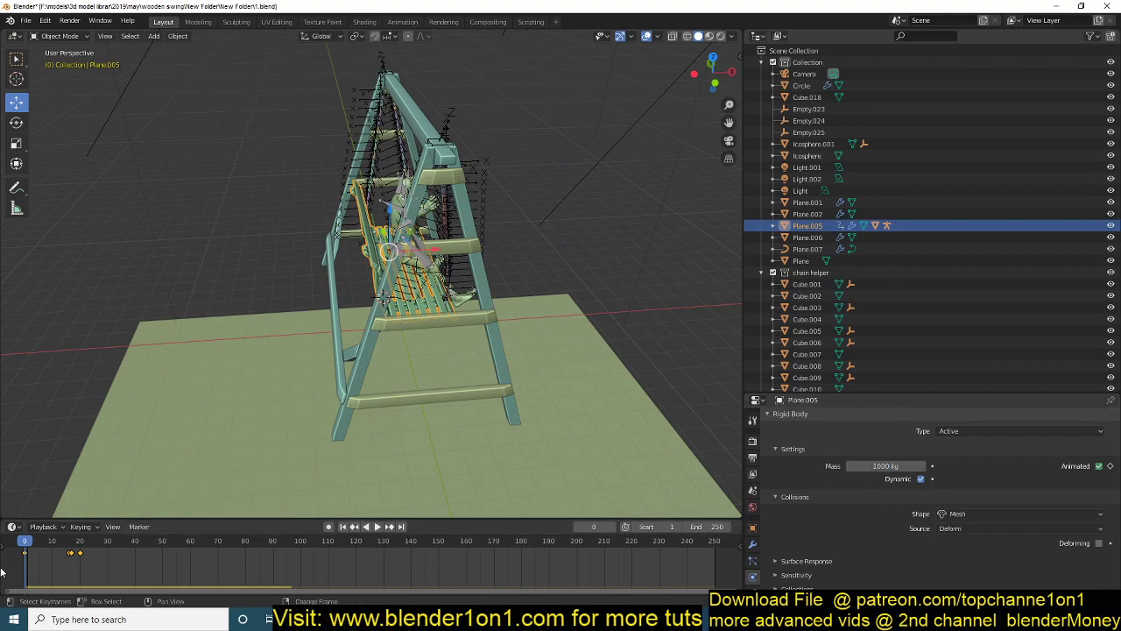
pyautogui.press('space')
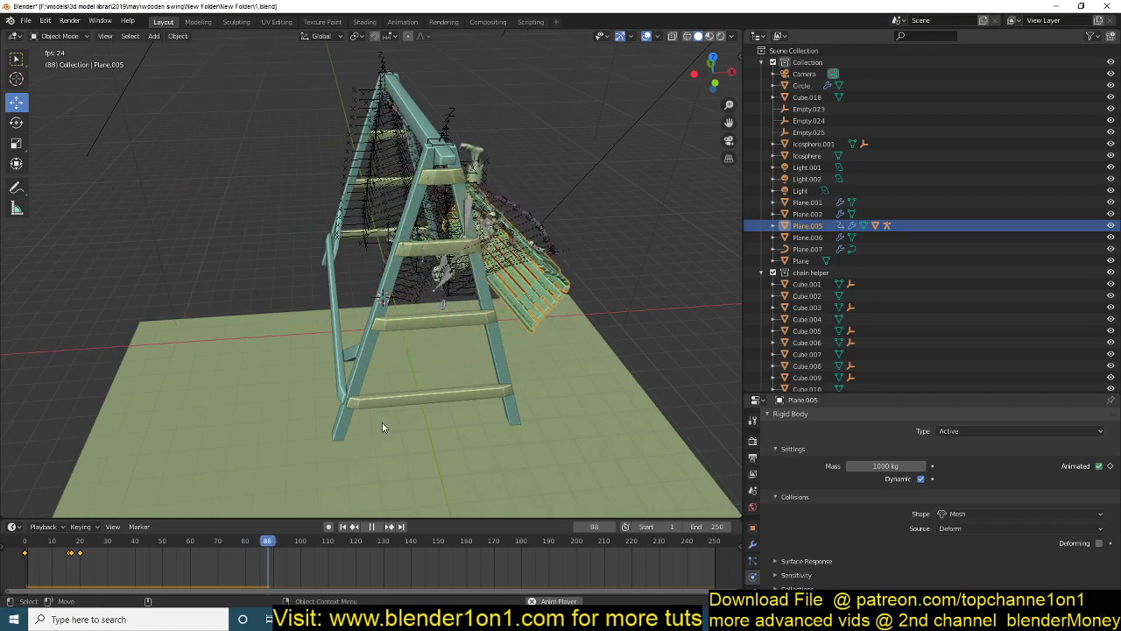
pyautogui.press('Escape')
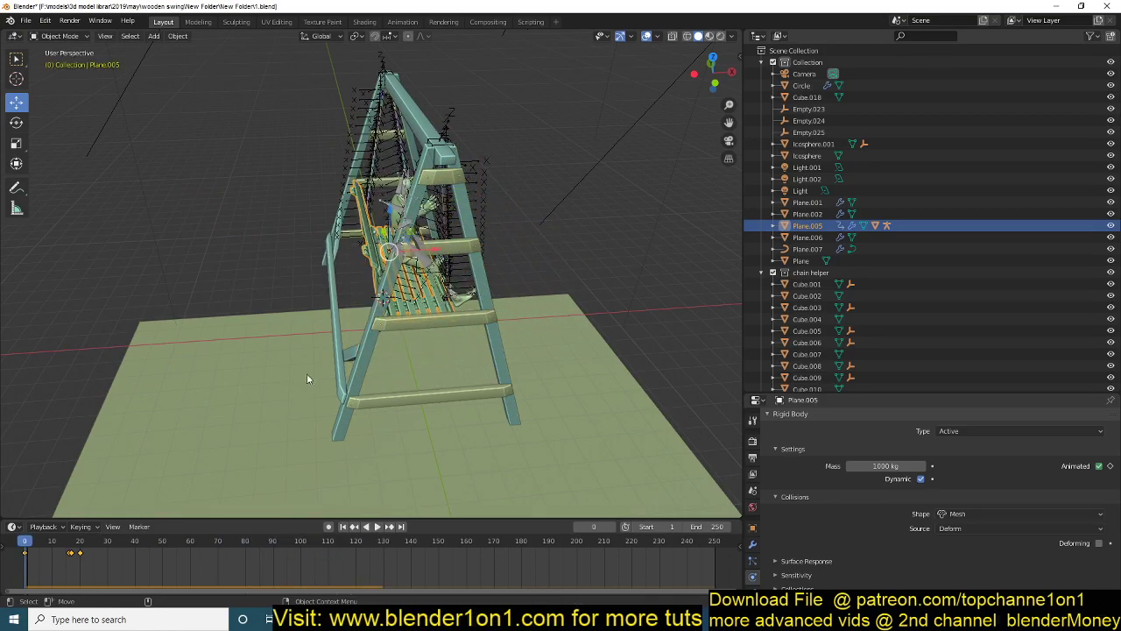
# Examine the chain attachment and bench slats up close and scrub through the simulation frames.
pyautogui.scroll(7, 342, 307)
pyautogui.moveTo(342, 306); pyautogui.dragTo(356, 372, button='middle')
pyautogui.scroll(1, 348, 315)
pyautogui.scroll(4, 356, 372)
pyautogui.moveTo(235, 369); pyautogui.dragTo(394, 406, button='middle')
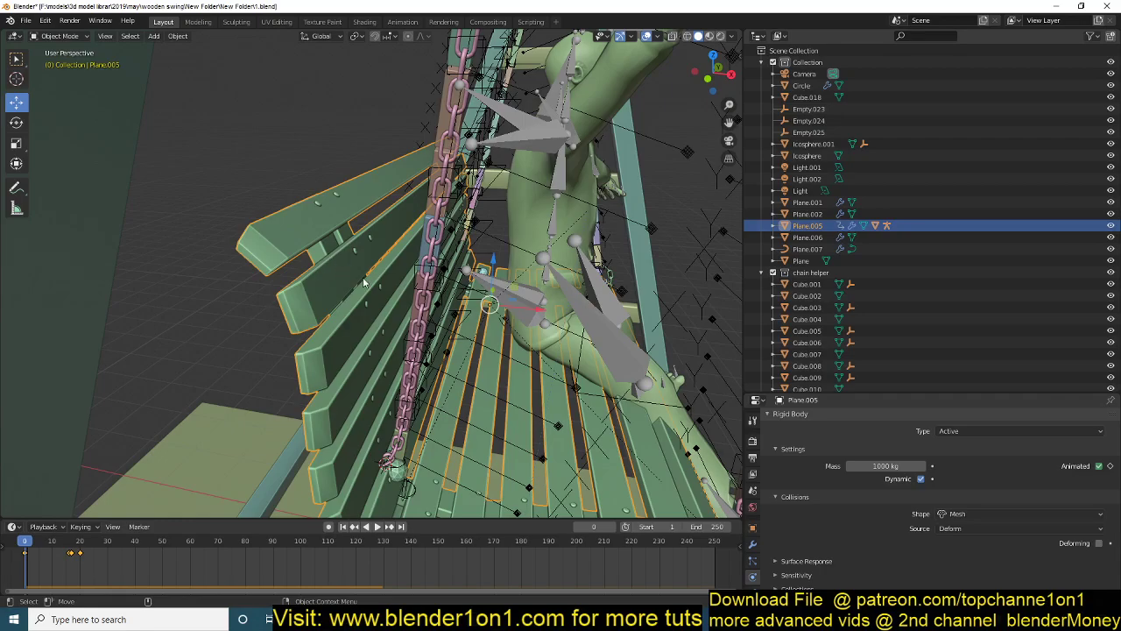
pyautogui.scroll(-5, 366, 280)
pyautogui.moveTo(115, 568); pyautogui.dragTo(264, 565)
pyautogui.moveTo(191, 548); pyautogui.dragTo(4, 555)
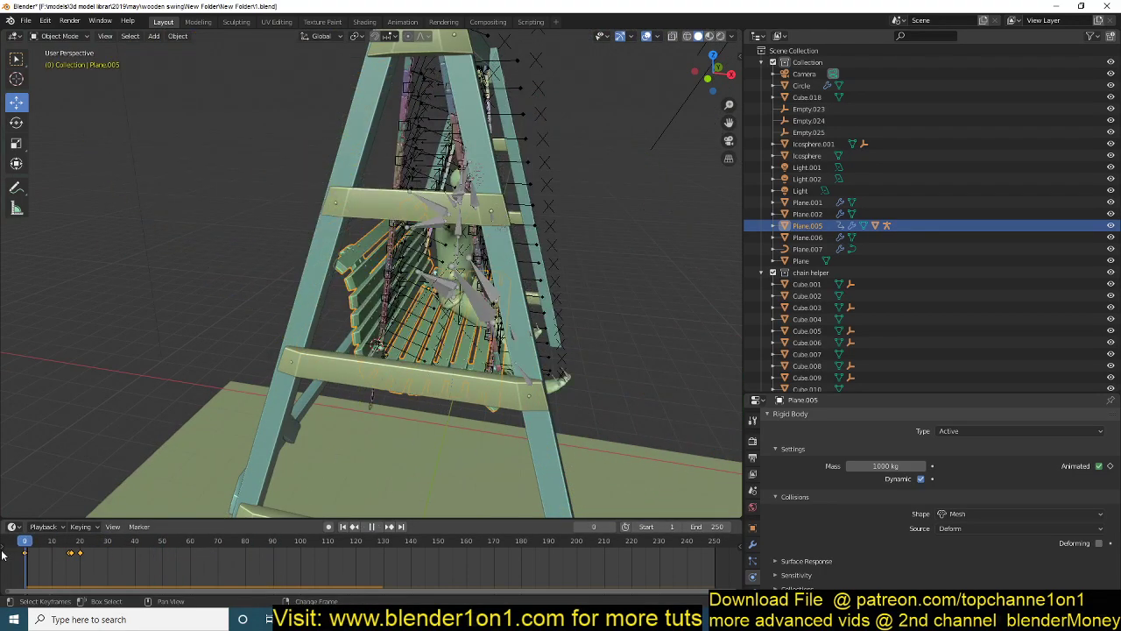
# In the front view, select the swing frame's legs and crossbars and hide them.
pyautogui.press('KP_3')
pyautogui.scroll(2, 416, 261)
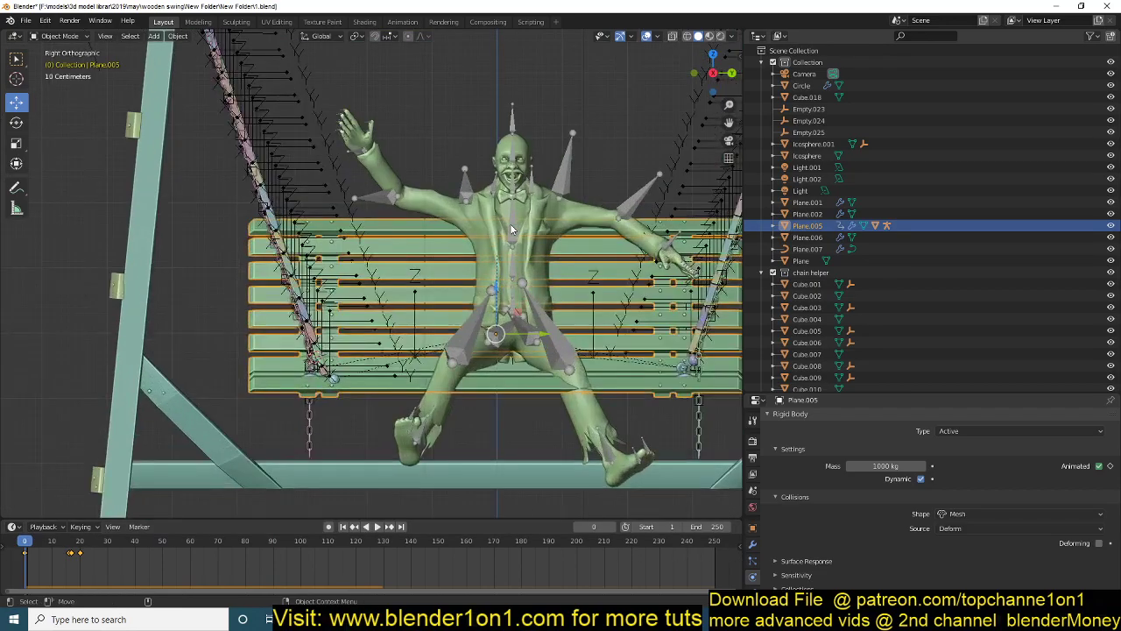
pyautogui.press('KP_1')
pyautogui.keyDown('shift'); pyautogui.moveTo(464, 263); pyautogui.dragTo(435, 312, button='middle'); pyautogui.keyUp('shift')
pyautogui.click(443, 206)
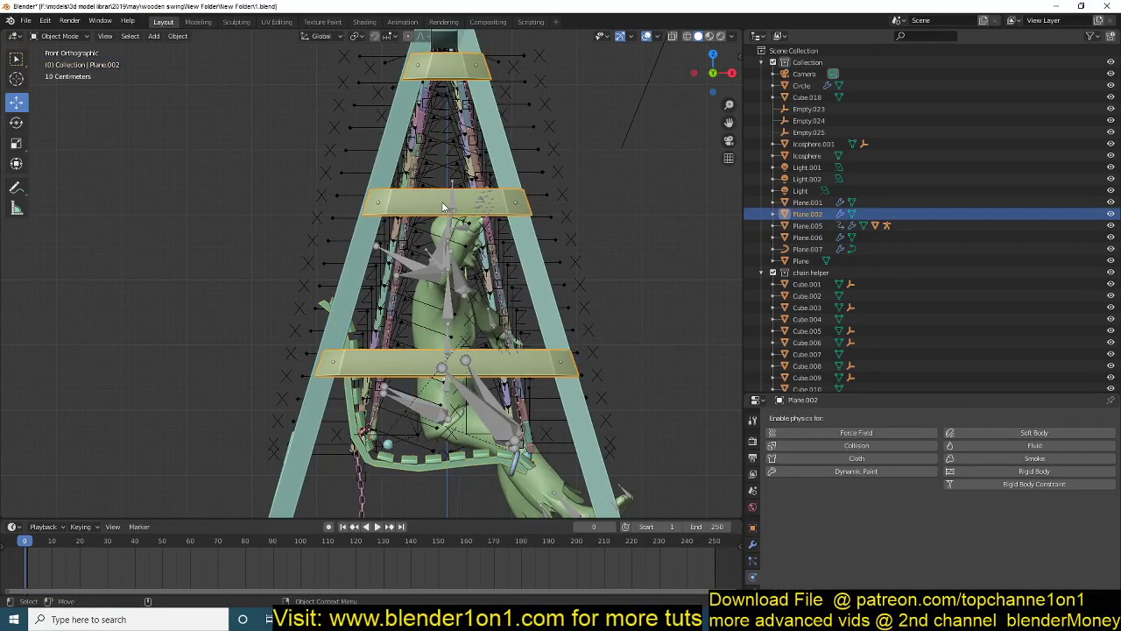
pyautogui.keyDown('shift'); pyautogui.click(502, 178); pyautogui.keyUp('shift')
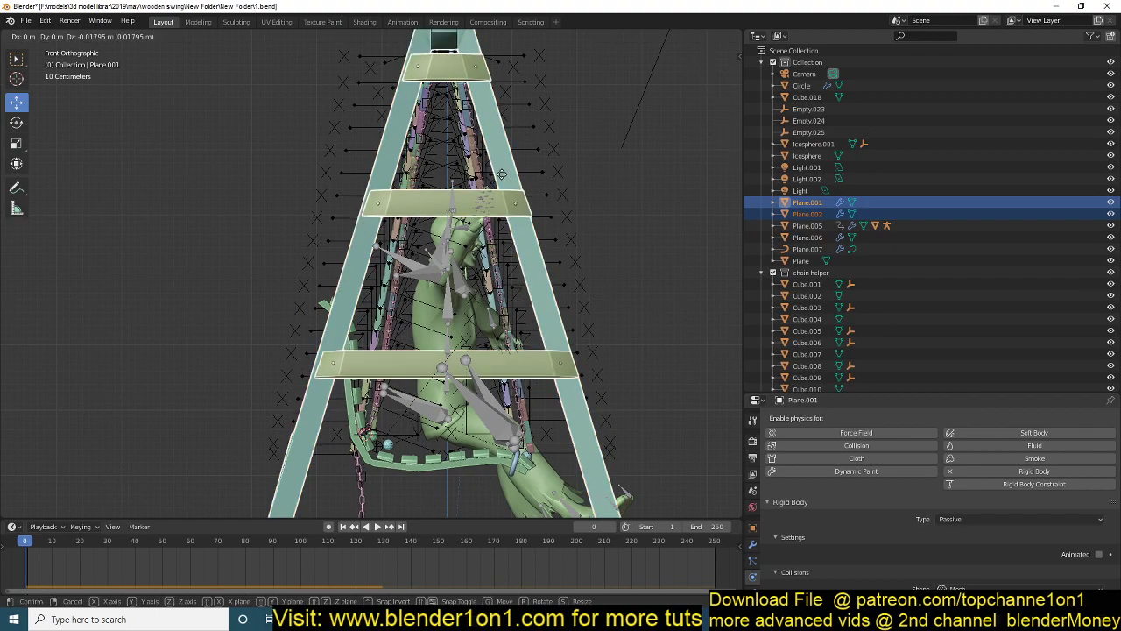
pyautogui.press('h')
pyautogui.scroll(-4, 502, 176)
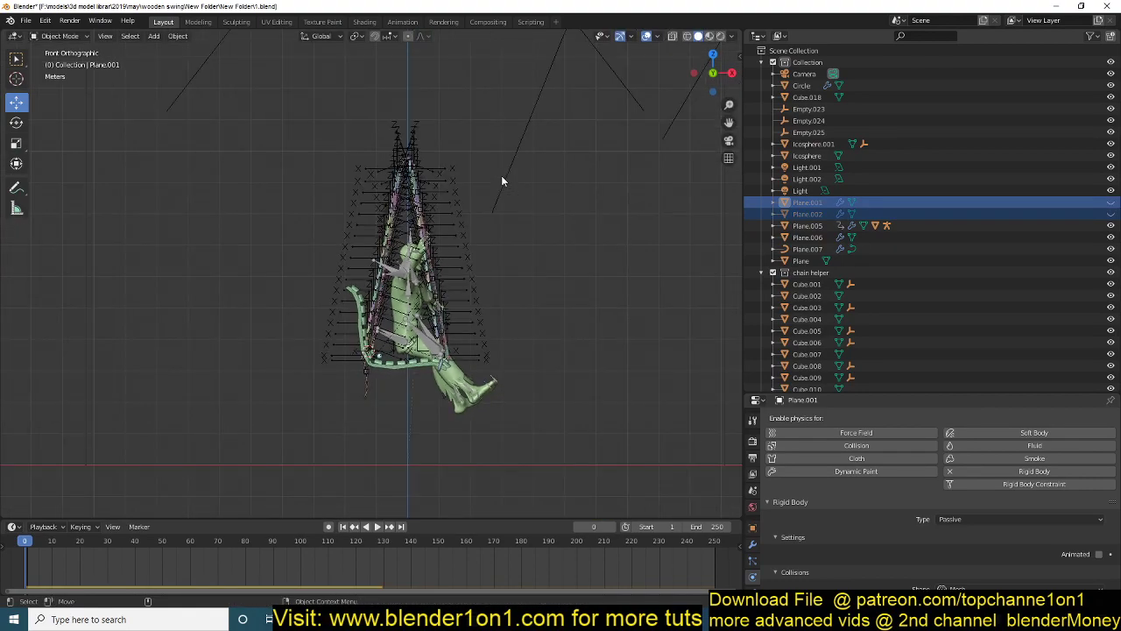
pyautogui.scroll(4, 502, 176)
pyautogui.scroll(-2, 502, 176)
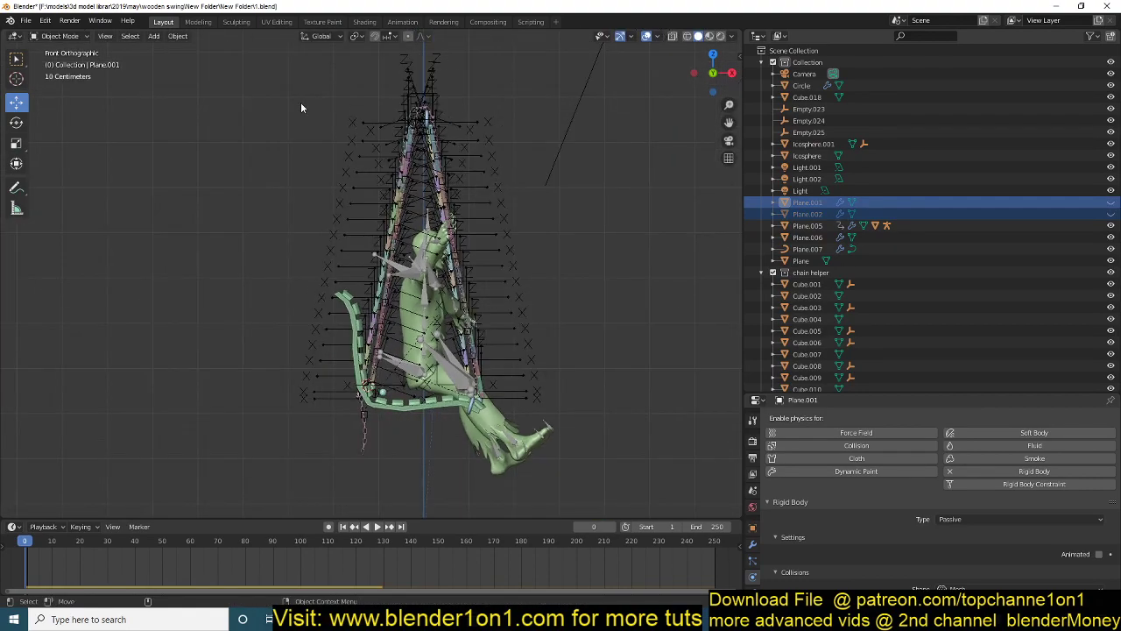
# Hide the swing bench, the clown's armature and the clown mesh so the chains and constraints stand alone.
pyautogui.press('b')
pyautogui.moveTo(296, 82); pyautogui.dragTo(363, 425)
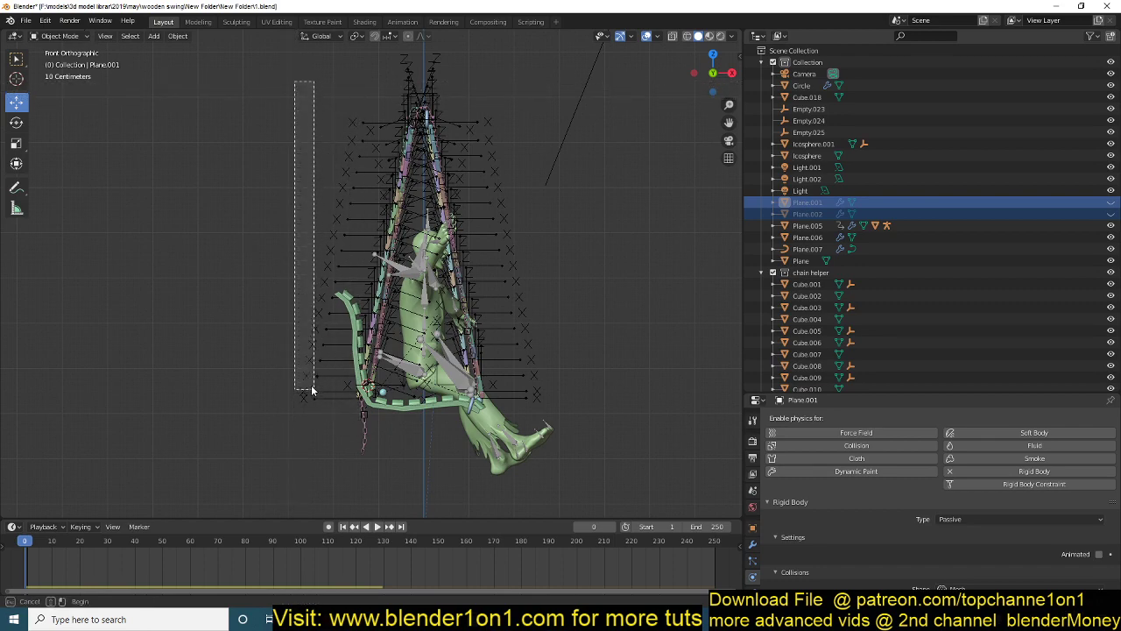
pyautogui.click(397, 417)
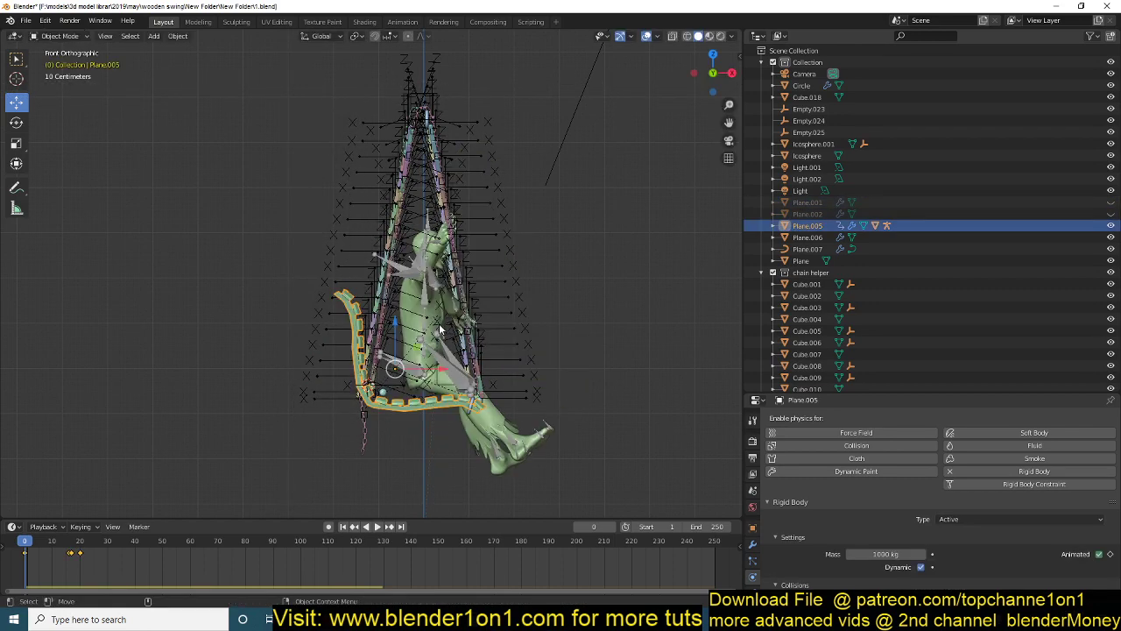
pyautogui.press('g')
pyautogui.rightClick(487, 395)
pyautogui.press('h')
pyautogui.click(482, 396)
pyautogui.press('h')
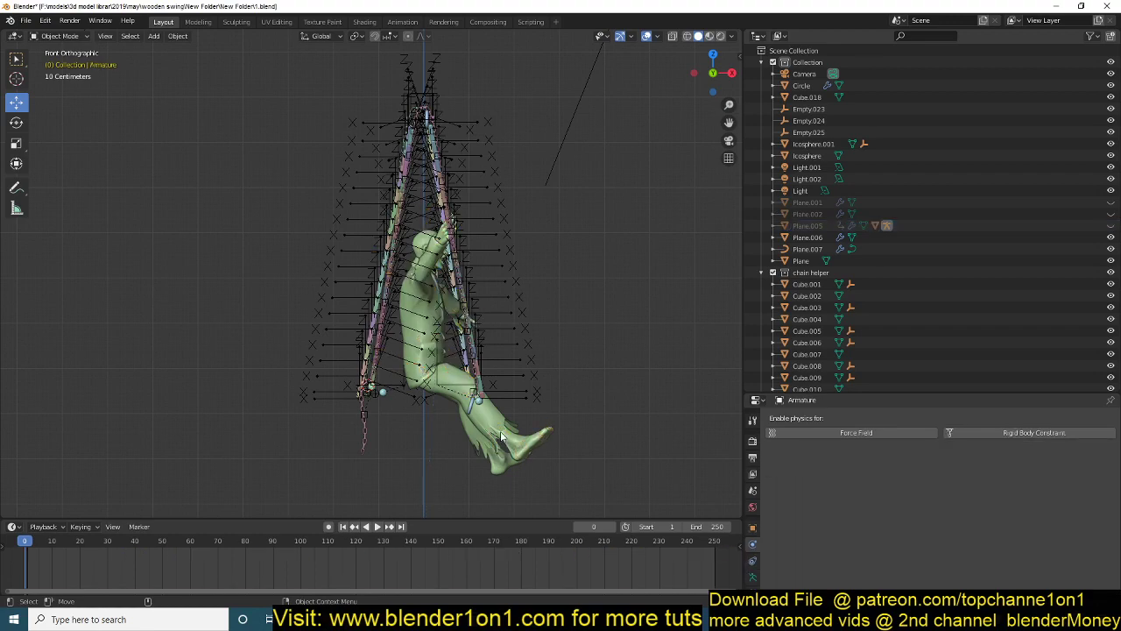
pyautogui.click(502, 435)
pyautogui.press('h')
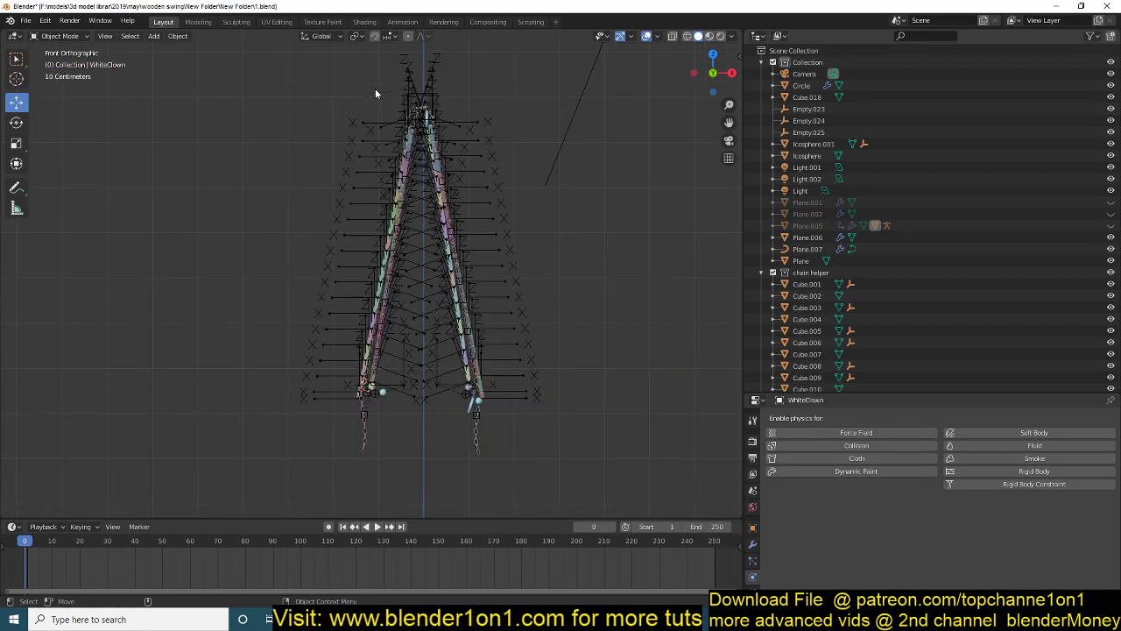
pyautogui.press('b')
pyautogui.moveTo(274, 72); pyautogui.dragTo(436, 417)
pyautogui.hotkey('alt', 'a')
pyautogui.click(353, 122)
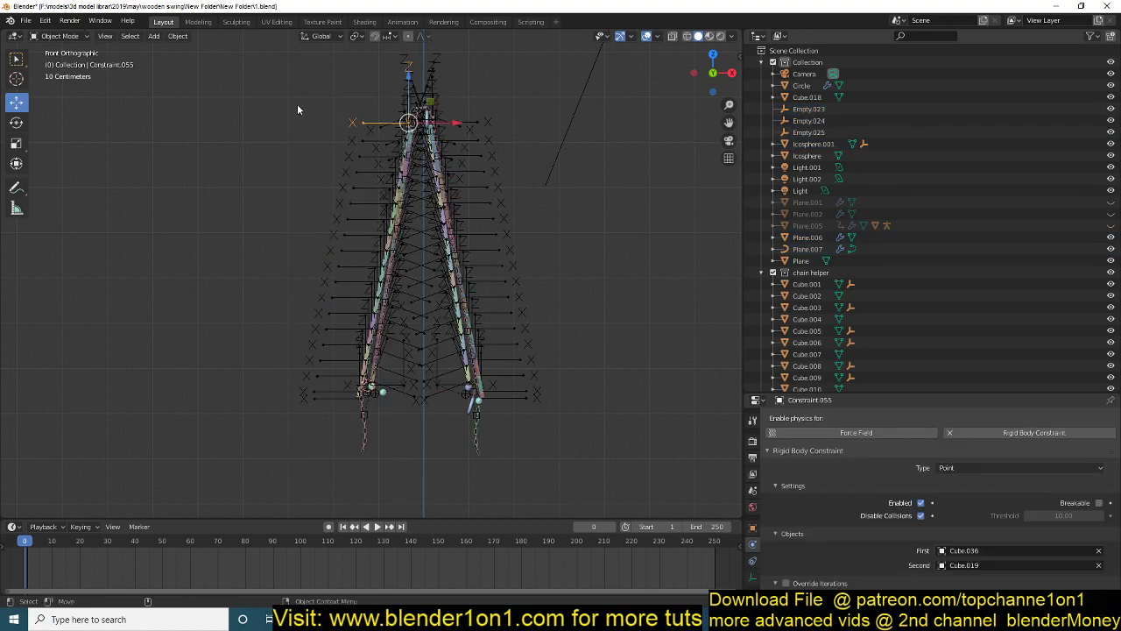
pyautogui.press('c')
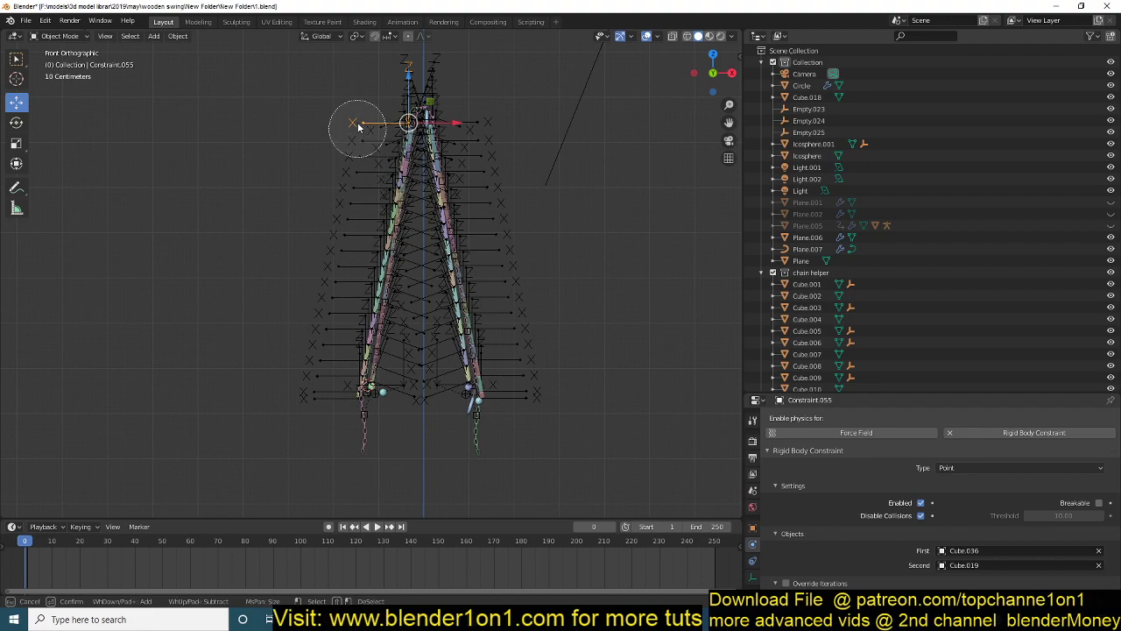
pyautogui.press('Escape')
# Hide the ground plane and the two area lights so only the chains and their constraints remain in the top view.
pyautogui.moveTo(312, 321); pyautogui.dragTo(407, 433, button='middle')
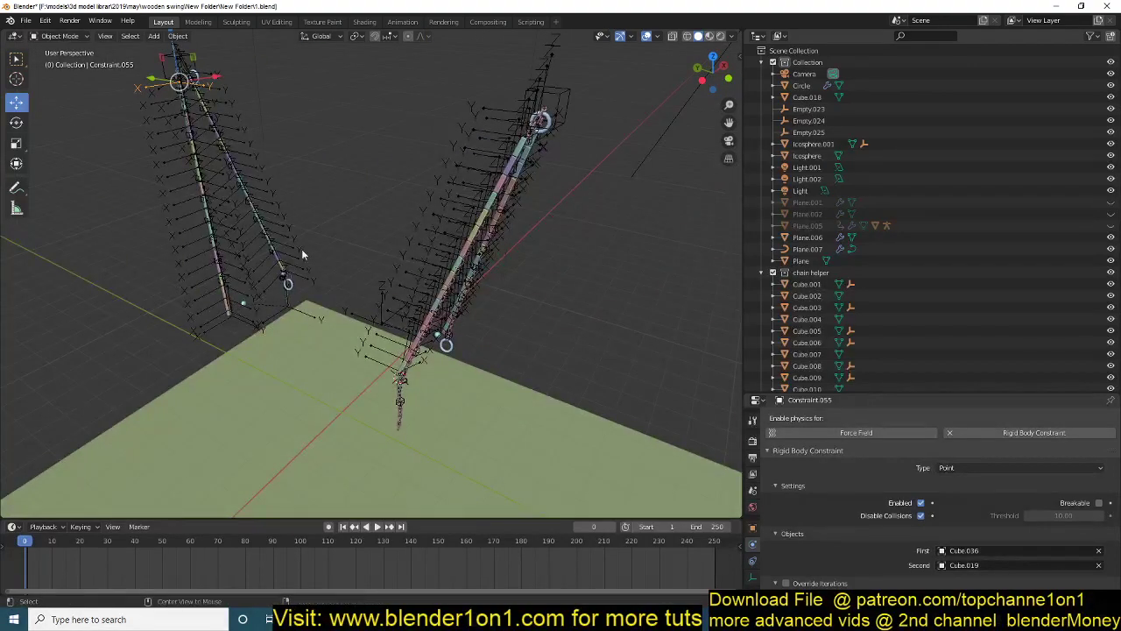
pyautogui.keyDown('shift'); pyautogui.moveTo(250, 314); pyautogui.dragTo(320, 384, button='middle'); pyautogui.keyUp('shift')
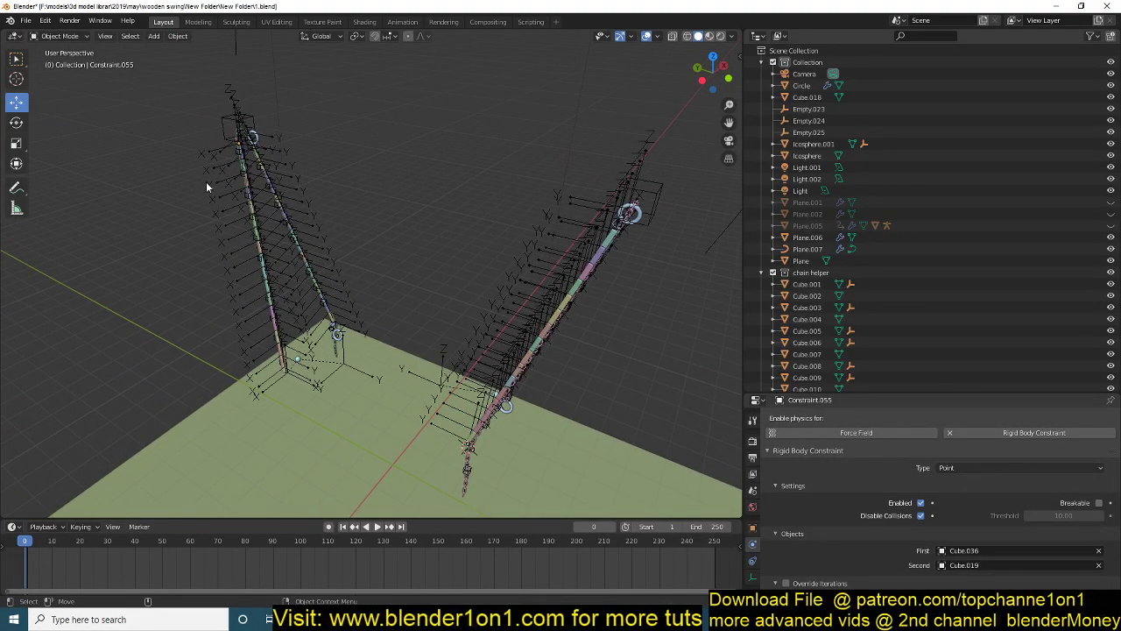
pyautogui.press('KP_7')
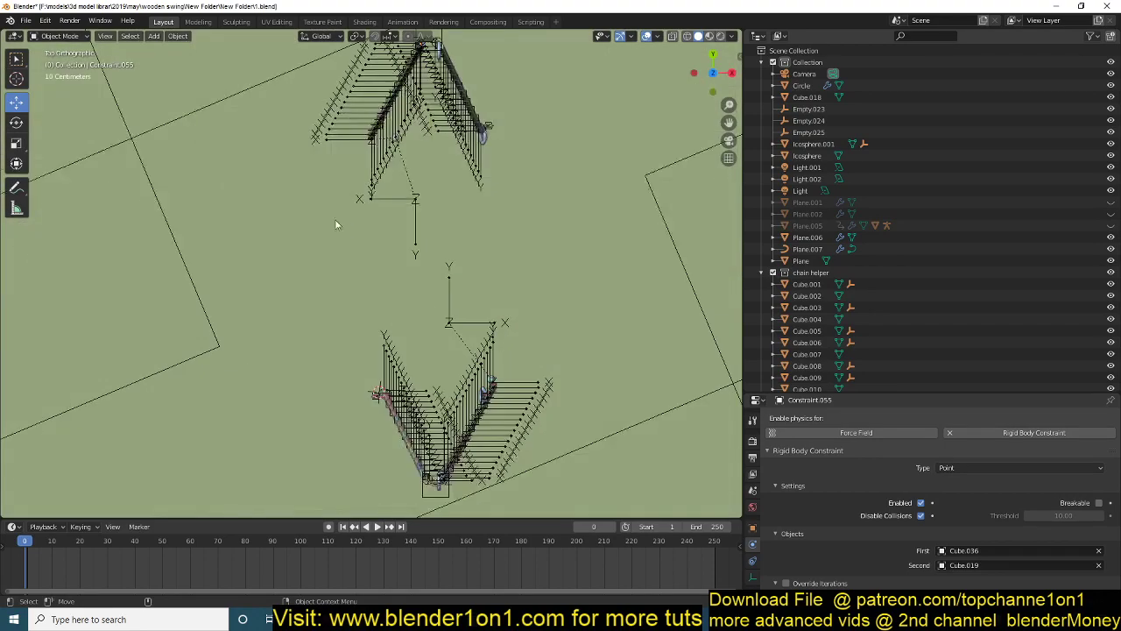
pyautogui.scroll(-3, 363, 228)
pyautogui.click(317, 295)
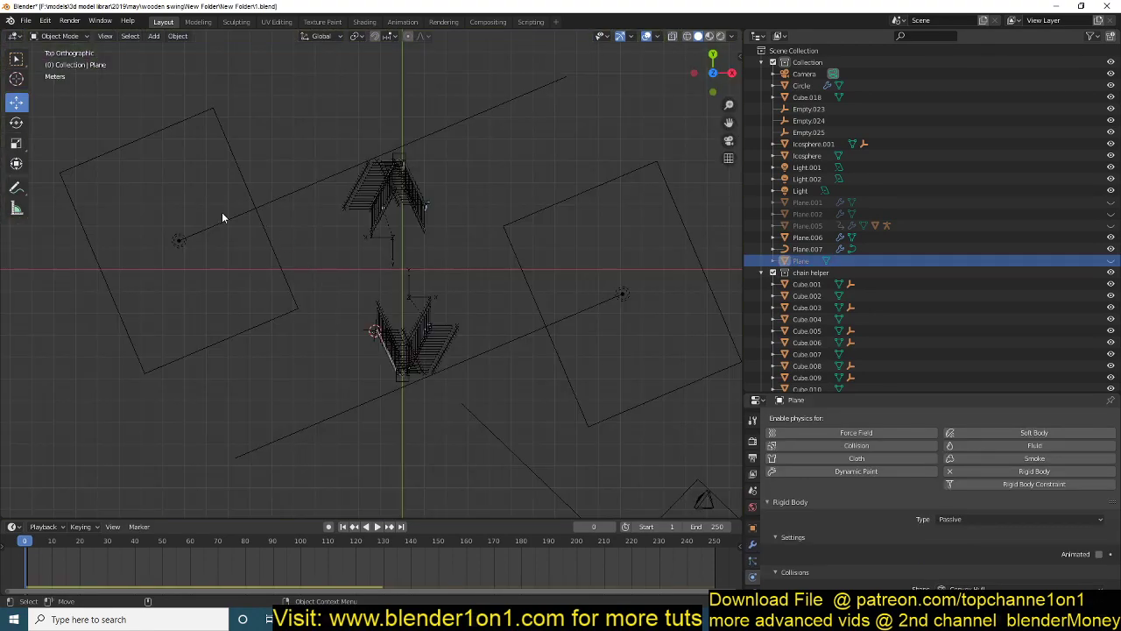
pyautogui.click(222, 218)
pyautogui.press('h')
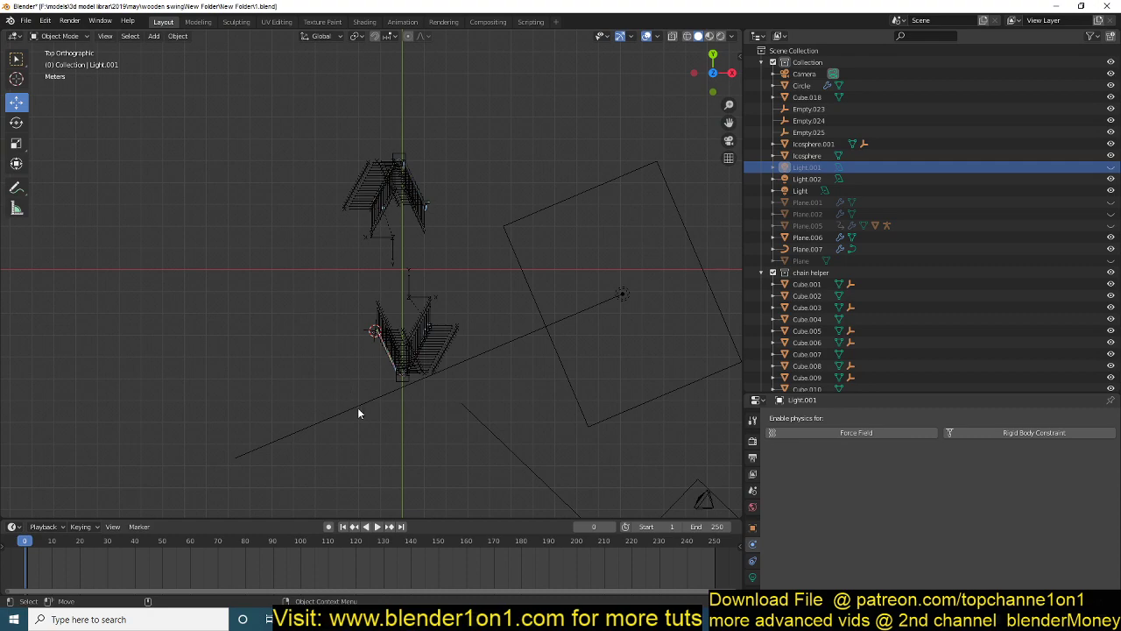
pyautogui.click(359, 408)
pyautogui.press('h')
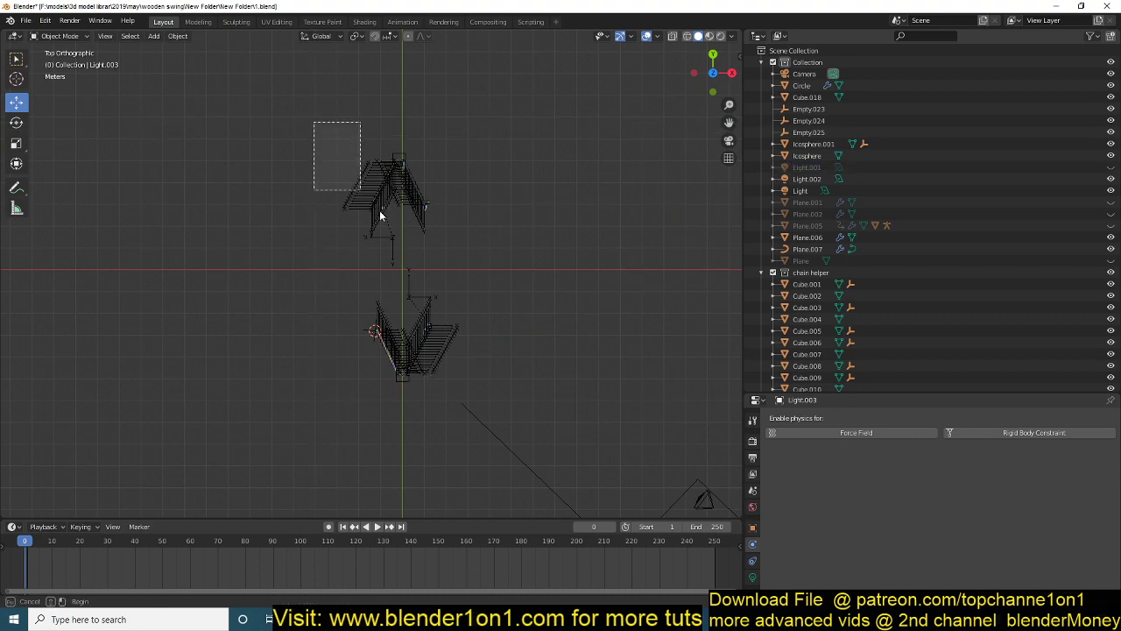
# Box-select the chain helpers and constraints on the negative X side of both chain pairs in the top view.
pyautogui.moveTo(380, 210); pyautogui.dragTo(398, 241)
pyautogui.click(485, 186)
pyautogui.press('b')
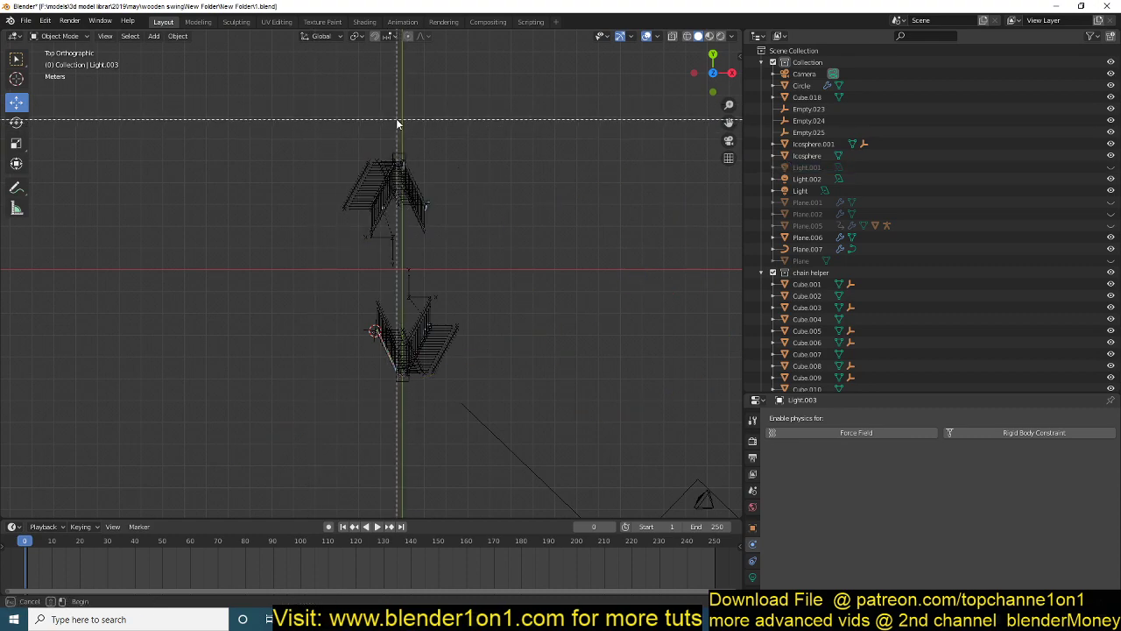
pyautogui.moveTo(397, 123); pyautogui.dragTo(506, 263)
pyautogui.click(507, 263)
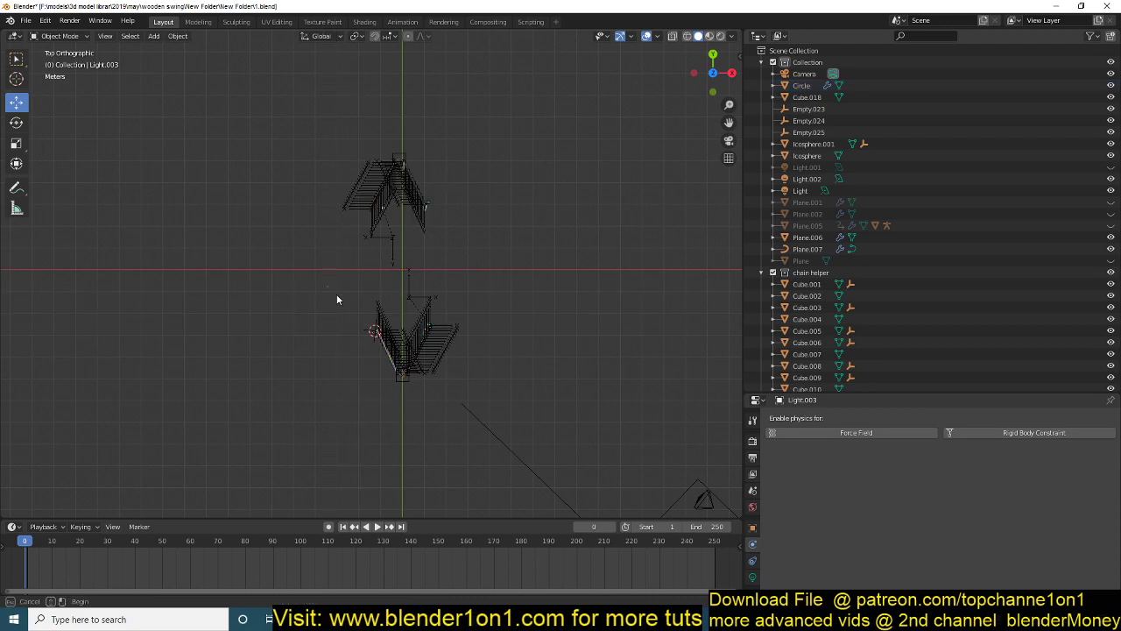
pyautogui.moveTo(325, 287); pyautogui.dragTo(403, 442)
pyautogui.scroll(2, 390, 277)
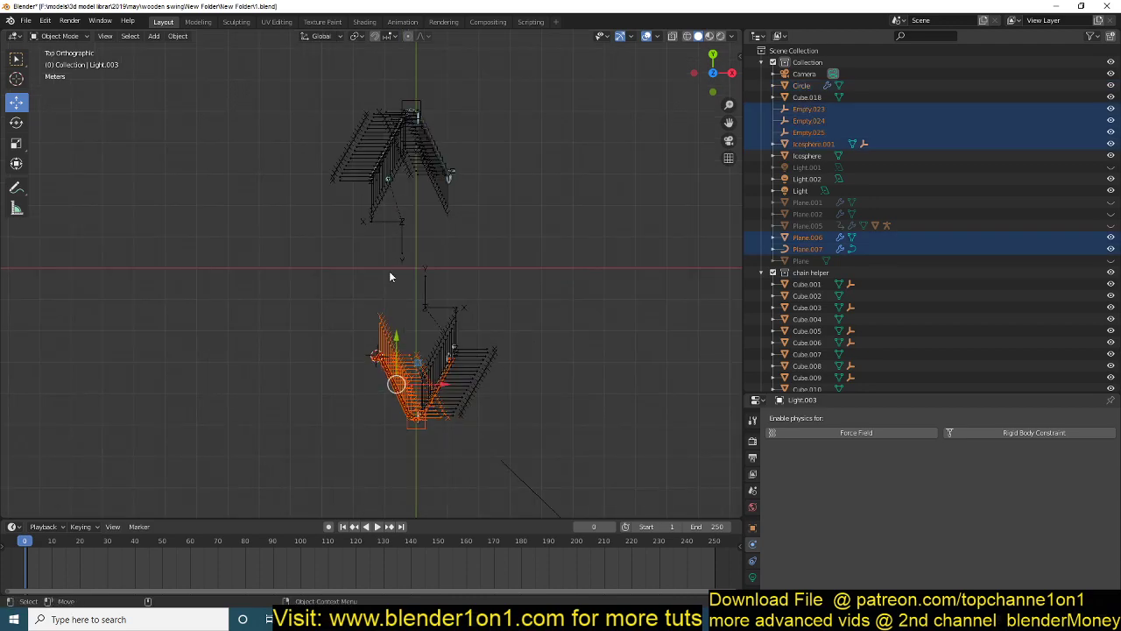
pyautogui.press('b')
pyautogui.moveTo(300, 75); pyautogui.dragTo(407, 238)
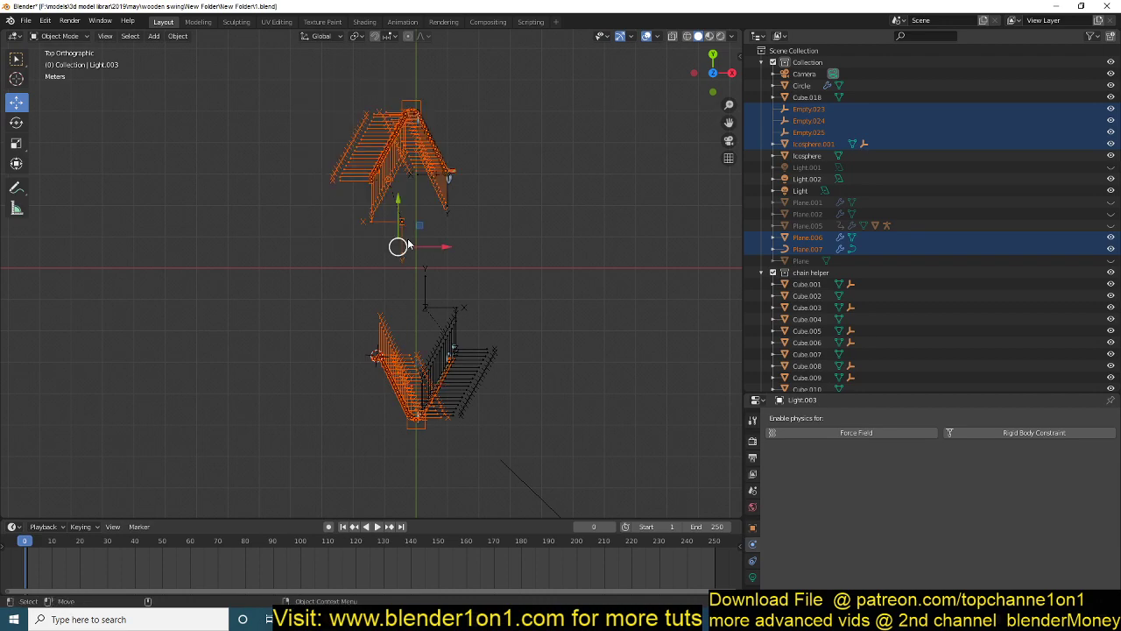
# Deselect the stray constraints on the positive X side of both chain pairs with Circle Select.
pyautogui.press('c')
pyautogui.moveTo(458, 165); pyautogui.dragTo(463, 183)
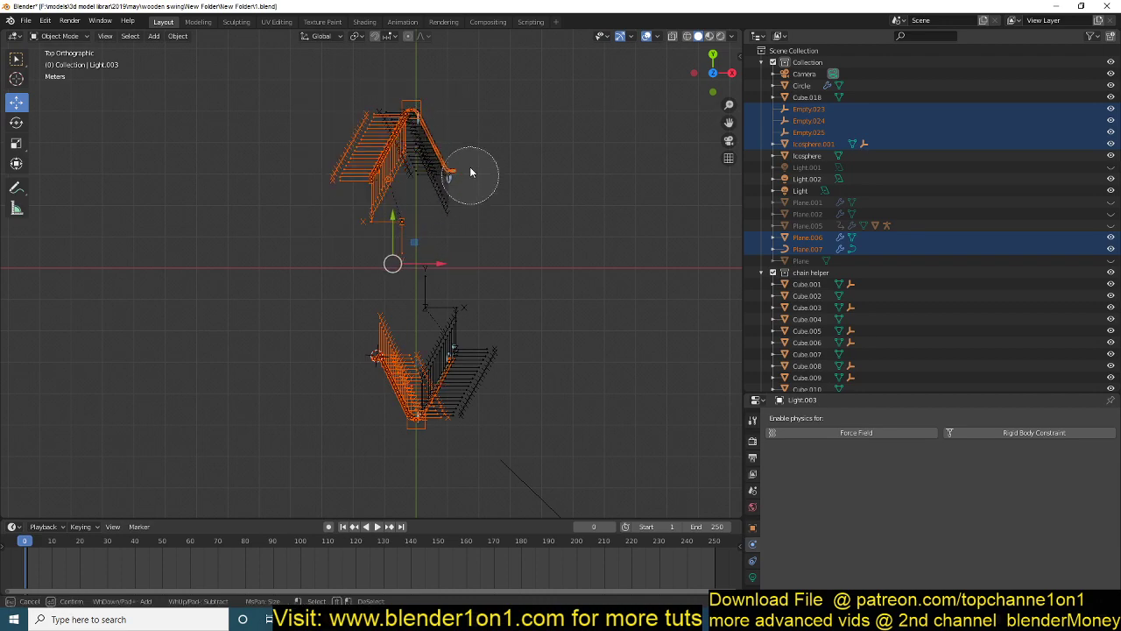
pyautogui.press('Escape')
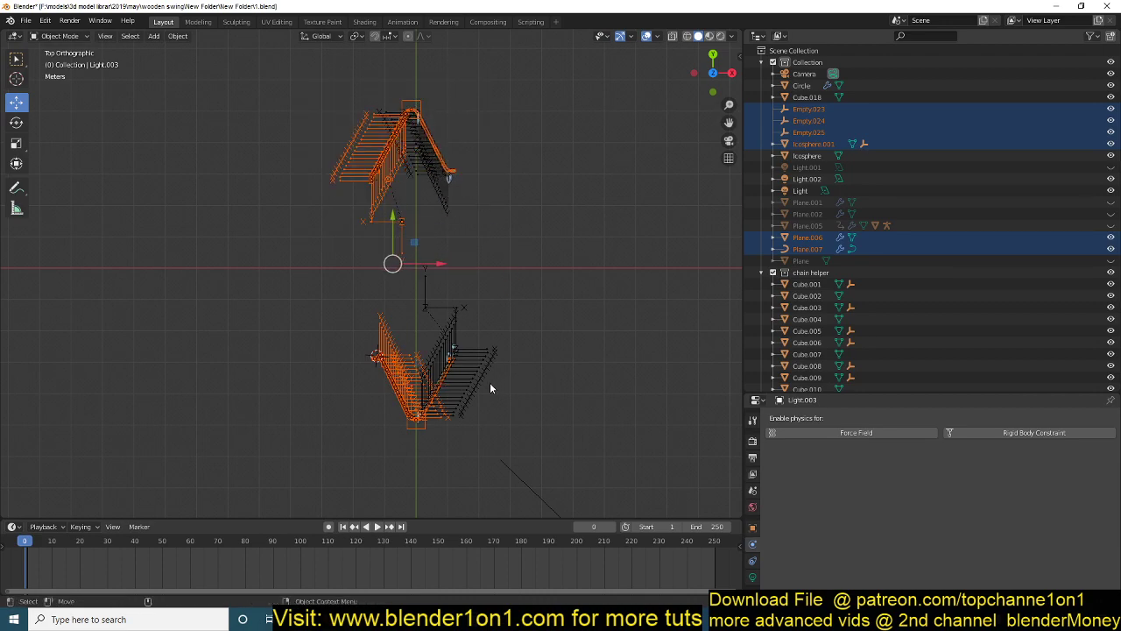
pyautogui.press('c')
pyautogui.middleClick(460, 351)
pyautogui.press('Escape')
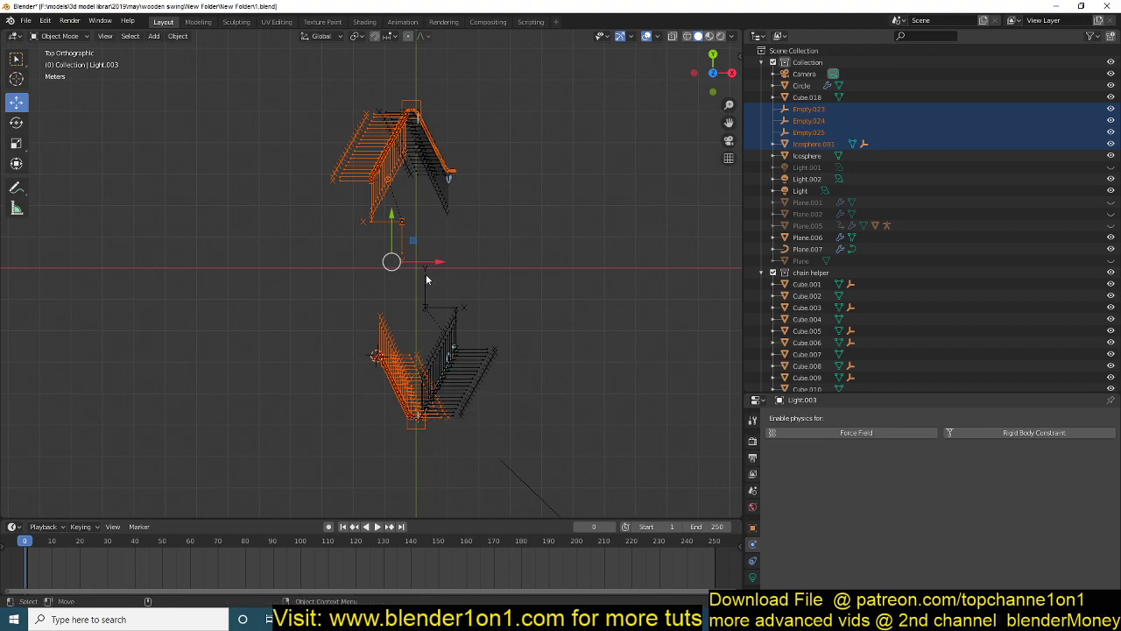
# Add the chain mesh and its curve at the hanging end on the positive X side to the selection.
pyautogui.moveTo(427, 279); pyautogui.dragTo(425, 326, button='middle')
pyautogui.click(408, 324)
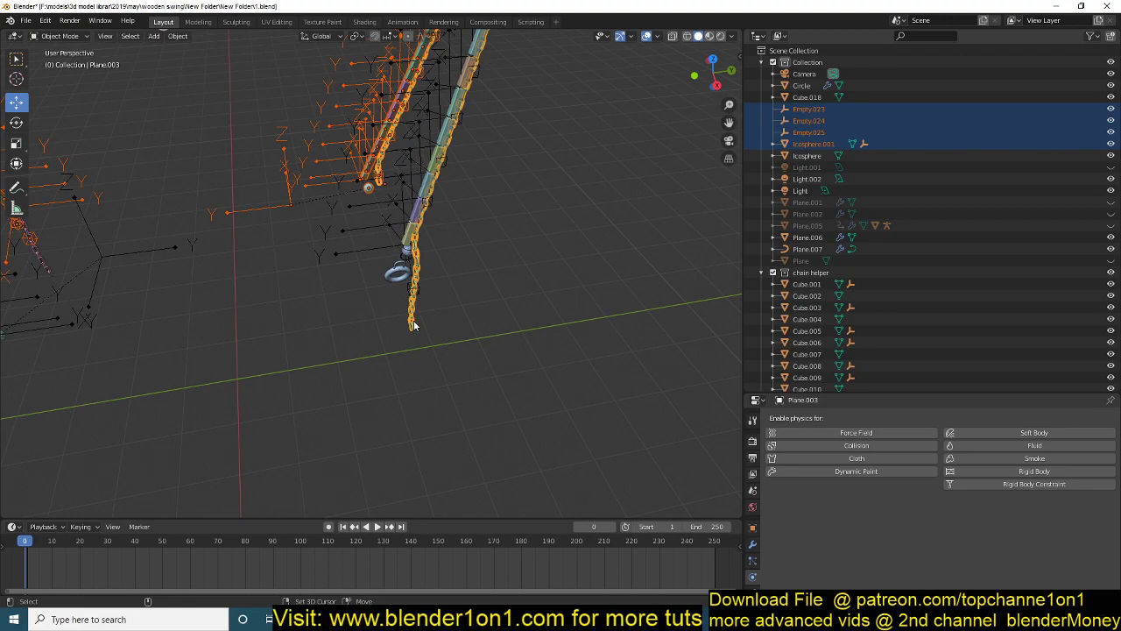
pyautogui.click(414, 326)
pyautogui.press('c')
pyautogui.press('Escape')
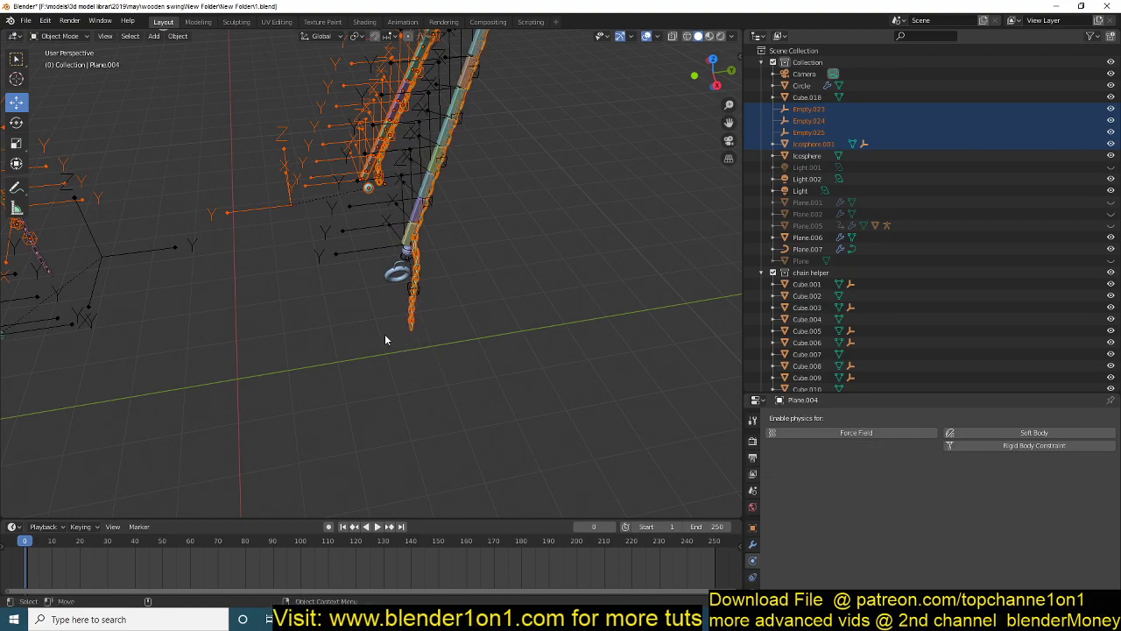
pyautogui.keyDown('shift'); pyautogui.moveTo(149, 332); pyautogui.dragTo(353, 349, button='middle'); pyautogui.keyUp('shift')
pyautogui.keyDown('shift'); pyautogui.moveTo(238, 339); pyautogui.dragTo(275, 341, button='middle'); pyautogui.keyUp('shift')
pyautogui.scroll(-4, 468, 255)
pyautogui.keyDown('shift'); pyautogui.moveTo(468, 256); pyautogui.dragTo(303, 407, button='middle'); pyautogui.keyUp('shift')
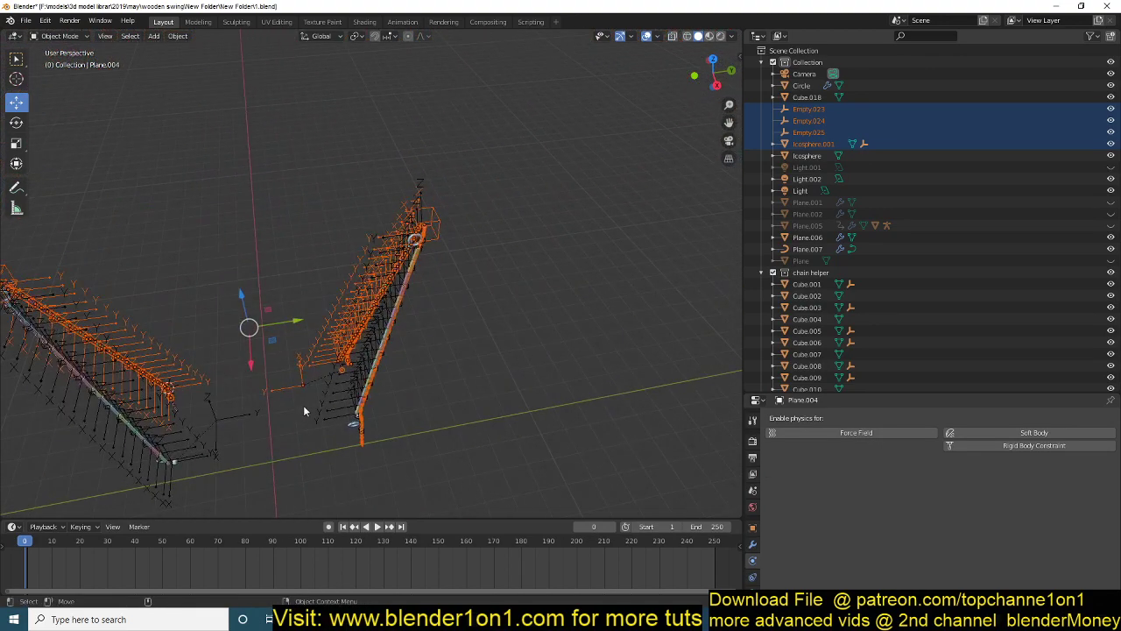
# Remove the chain mesh from the selection by its free end near the attachment sphere on the negative X side.
pyautogui.scroll(9, 479, 354)
pyautogui.keyDown('shift'); pyautogui.moveTo(483, 354); pyautogui.dragTo(465, 125, button='middle'); pyautogui.keyUp('shift')
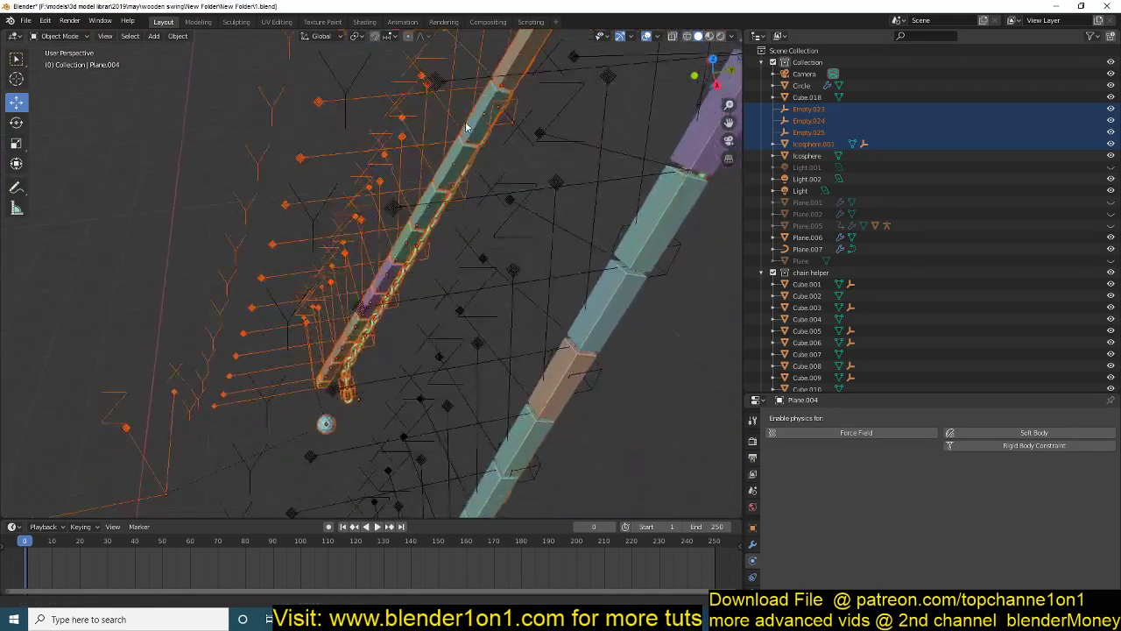
pyautogui.keyDown('shift'); pyautogui.moveTo(389, 304); pyautogui.dragTo(436, 193, button='middle'); pyautogui.keyUp('shift')
pyautogui.scroll(3, 430, 261)
pyautogui.keyDown('shift'); pyautogui.click(404, 304); pyautogui.keyUp('shift')
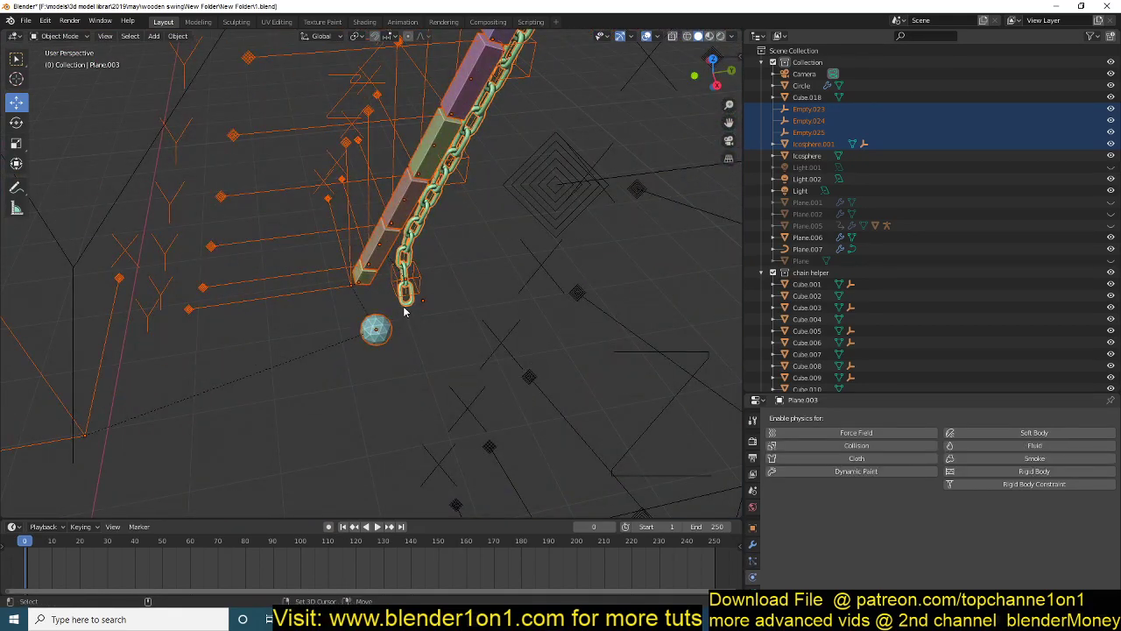
pyautogui.keyDown('shift'); pyautogui.click(404, 304); pyautogui.keyUp('shift')
# In the front view, set the pivot point to 3D Cursor at the chains' top and try to rotate the selected chains.
pyautogui.scroll(-9, 392, 338)
pyautogui.moveTo(402, 348); pyautogui.dragTo(542, 355, button='middle')
pyautogui.press('KP_1')
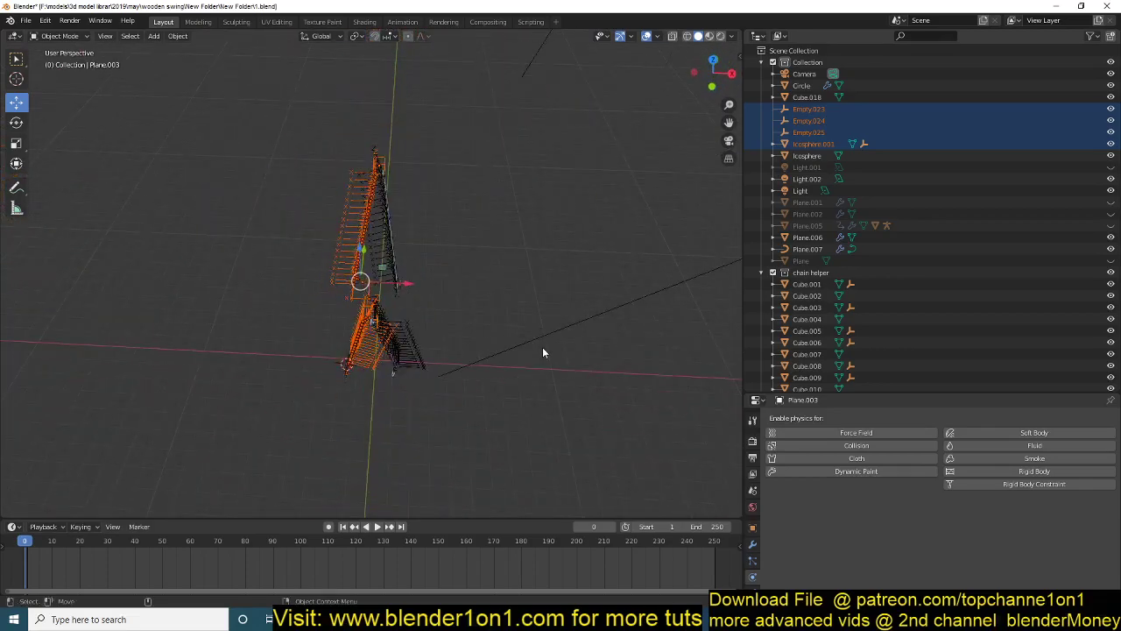
pyautogui.scroll(6, 406, 386)
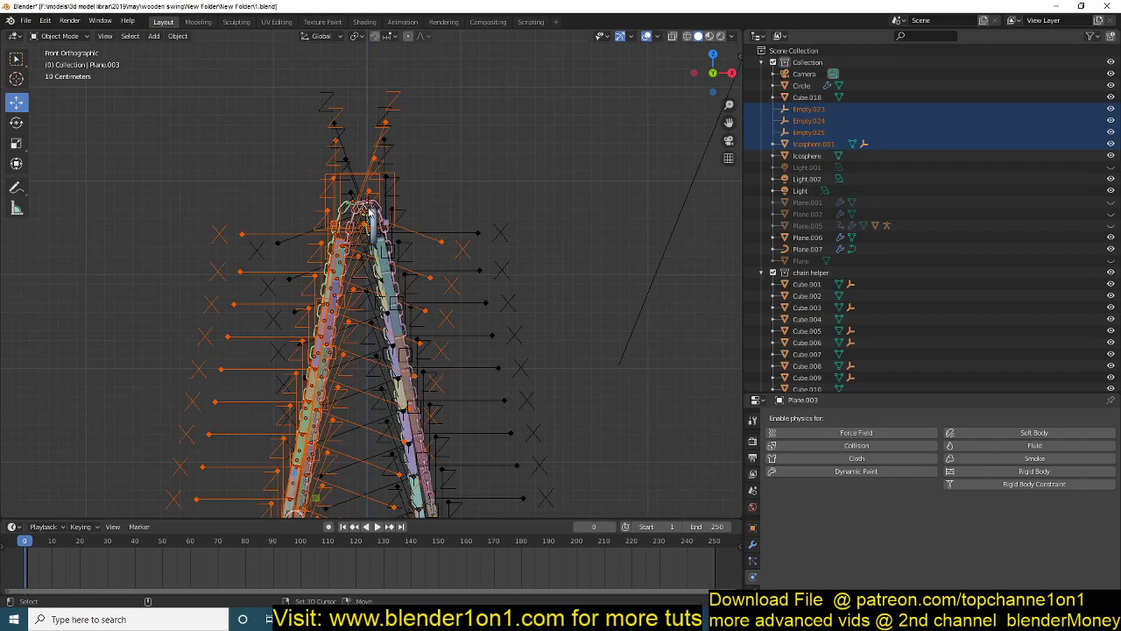
pyautogui.press('.')
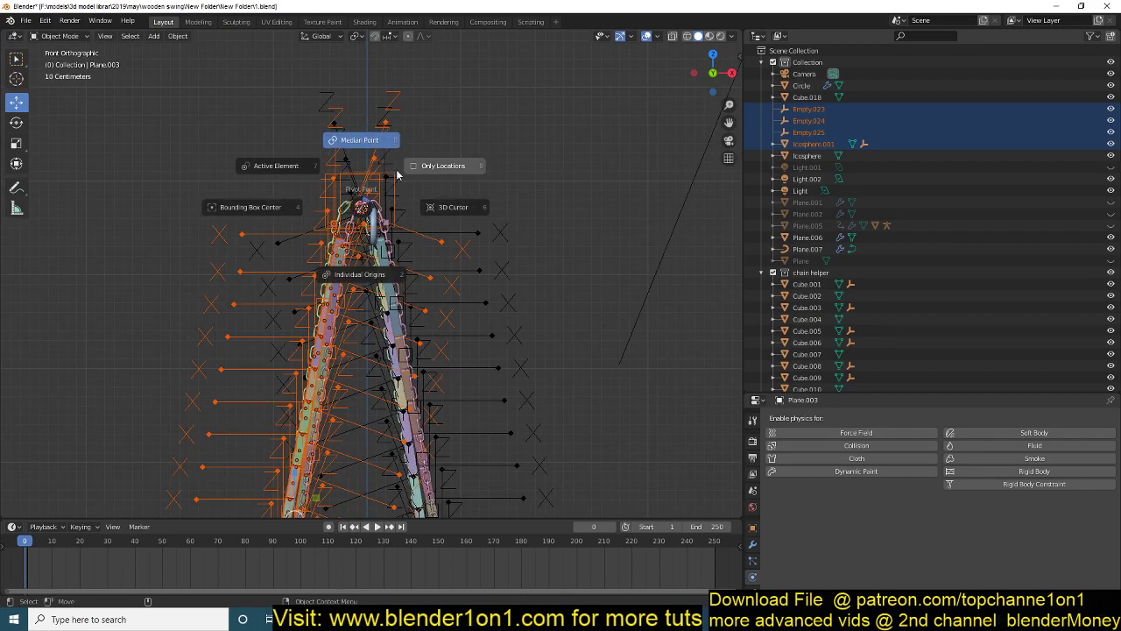
pyautogui.click(457, 212)
pyautogui.press('r')
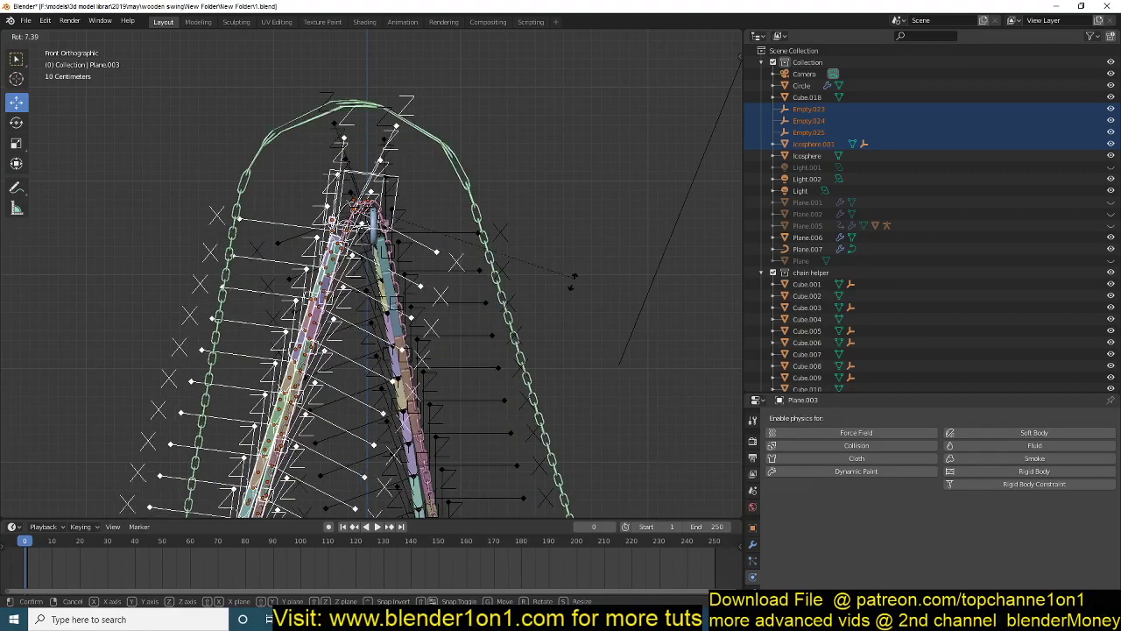
pyautogui.rightClick(546, 332)
# Inspect the pink chain near the attachment sphere up close and add its curve to the selection.
pyautogui.moveTo(545, 335); pyautogui.dragTo(576, 180, button='middle')
pyautogui.scroll(8, 576, 180)
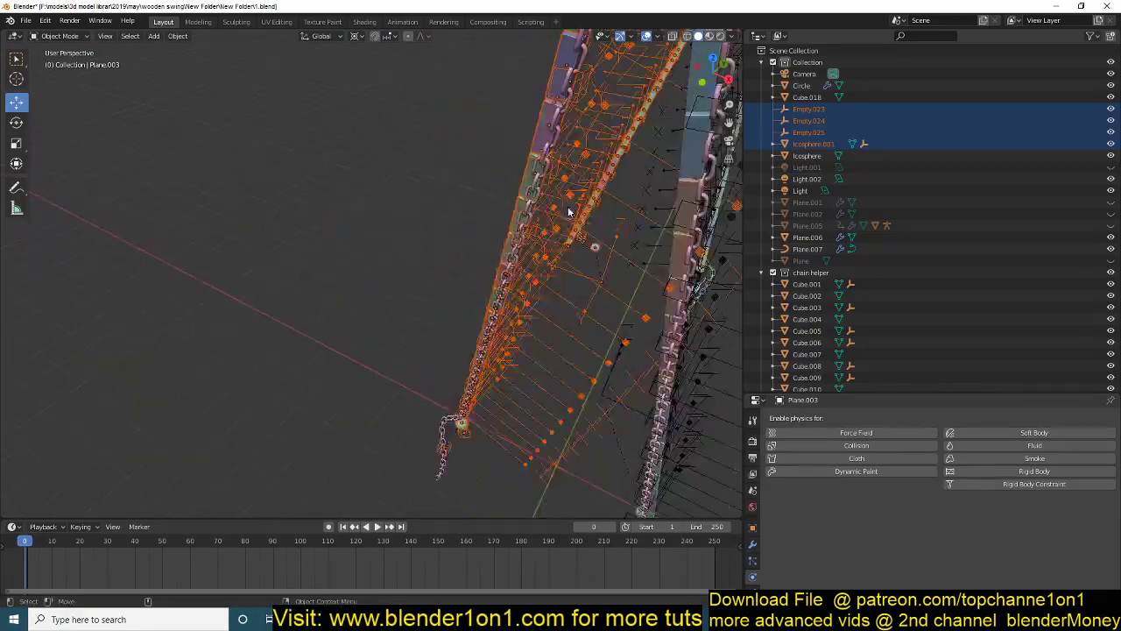
pyautogui.scroll(3, 408, 311)
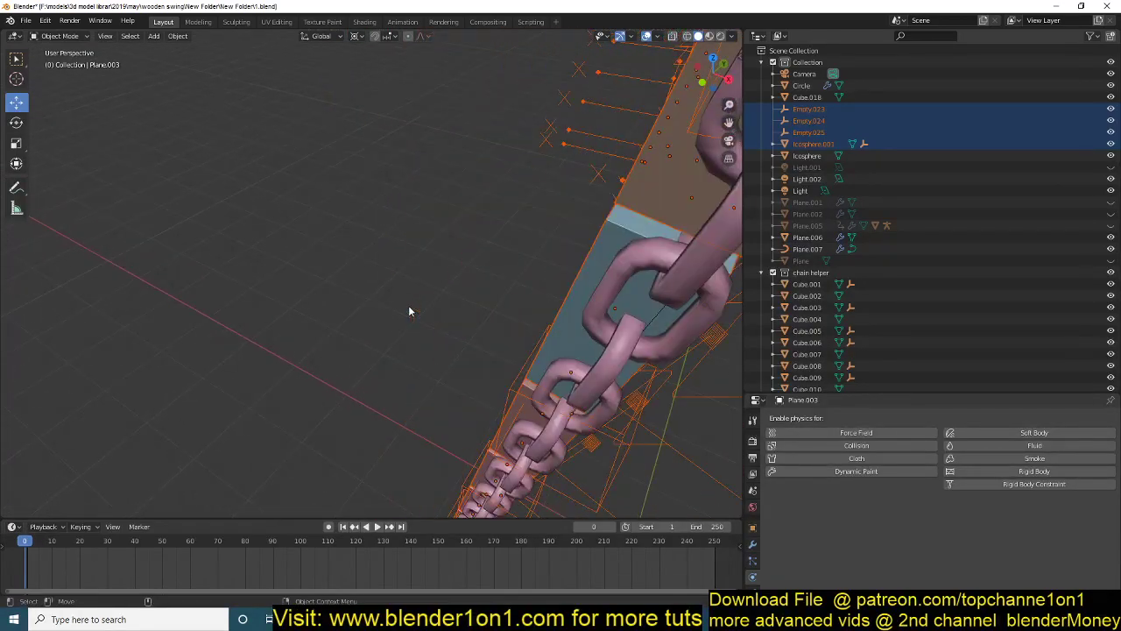
pyautogui.scroll(-1, 407, 309)
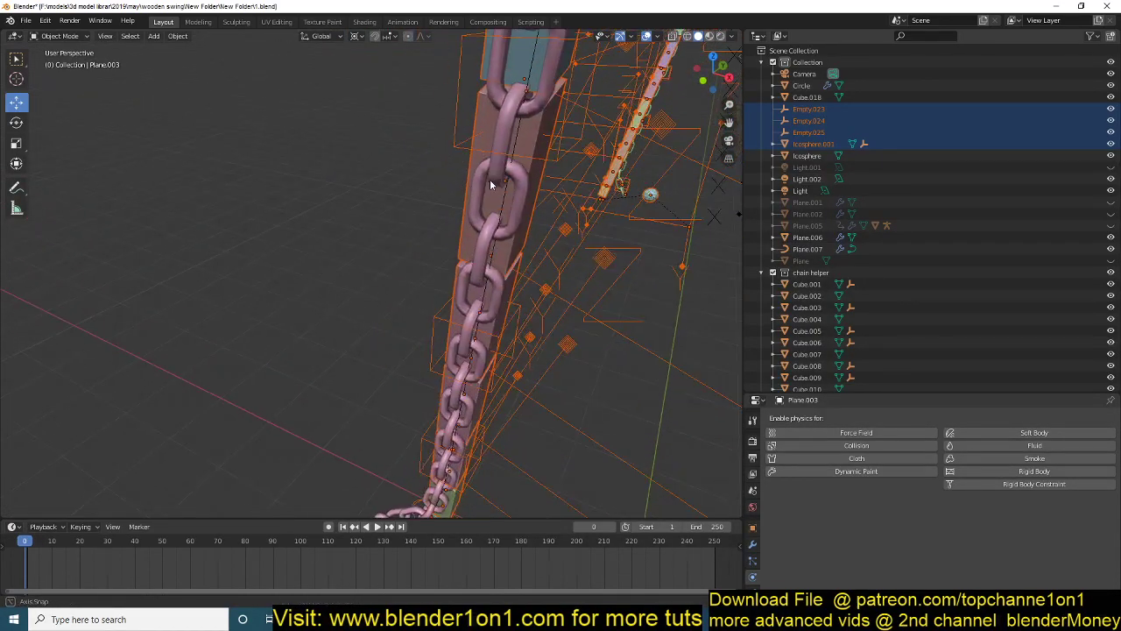
pyautogui.moveTo(490, 181); pyautogui.dragTo(491, 132, button='middle')
pyautogui.keyDown('shift'); pyautogui.moveTo(494, 342); pyautogui.dragTo(455, 236, button='middle'); pyautogui.keyUp('shift')
pyautogui.scroll(5, 493, 300)
pyautogui.keyDown('shift'); pyautogui.click(357, 309); pyautogui.keyUp('shift')
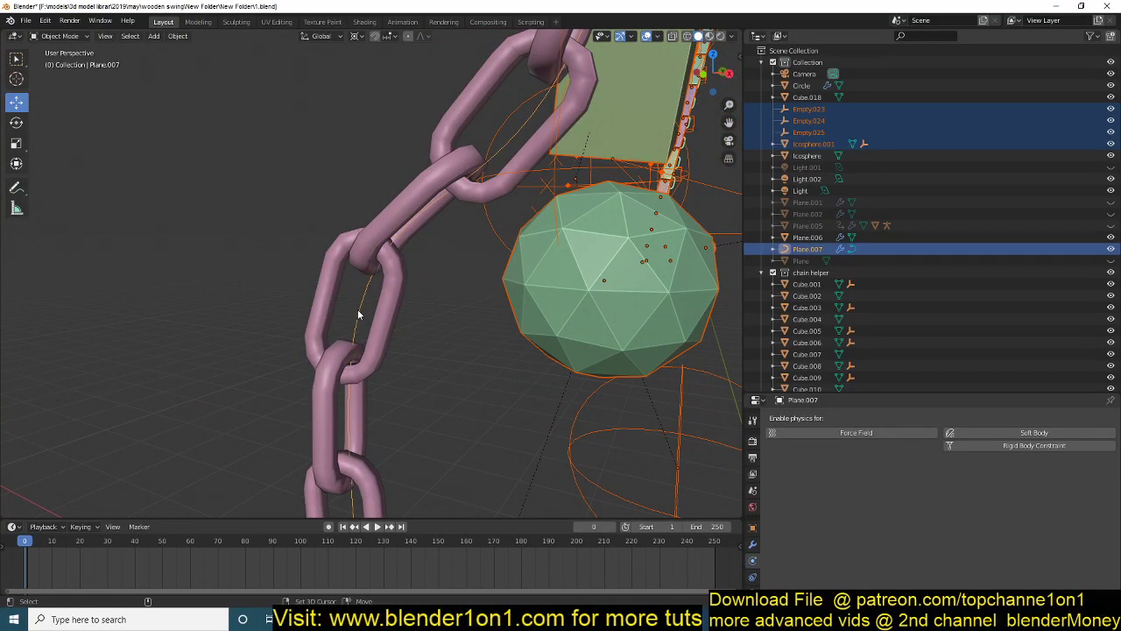
# Try again to rotate the selected chain helpers and constraints about the 3D cursor in the front view.
pyautogui.scroll(-3, 357, 310)
pyautogui.keyDown('shift'); pyautogui.moveTo(558, 245); pyautogui.dragTo(467, 344, button='middle'); pyautogui.keyUp('shift')
pyautogui.scroll(-2, 496, 306)
pyautogui.moveTo(499, 308); pyautogui.dragTo(427, 293, button='middle')
pyautogui.scroll(-4, 428, 294)
pyautogui.press('KP_1')
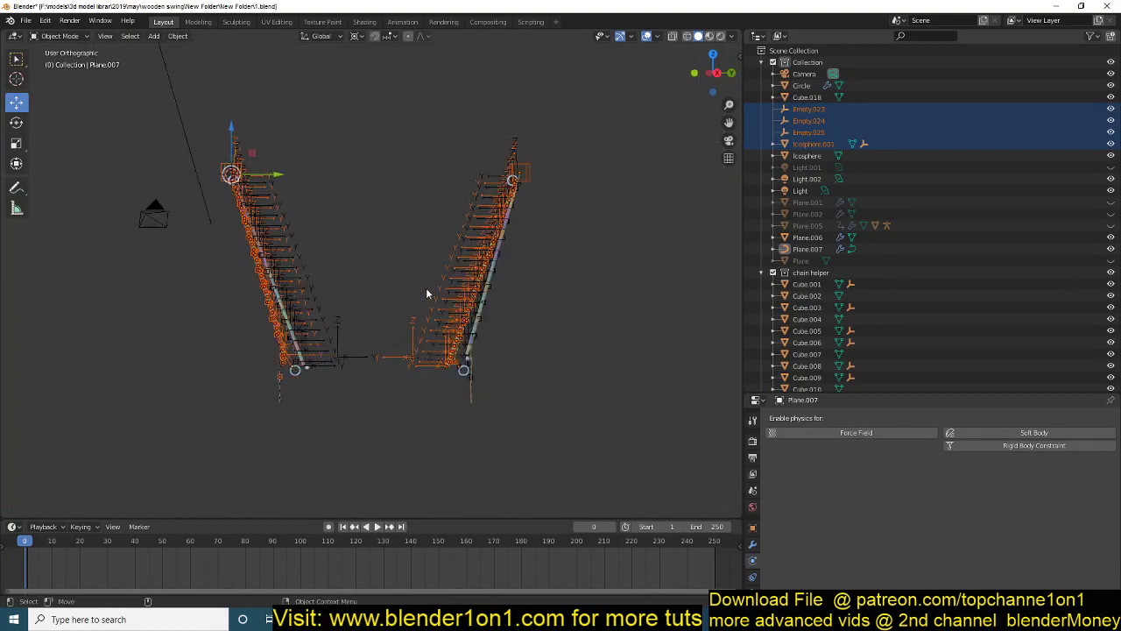
pyautogui.press('KP_1')
pyautogui.scroll(2, 494, 341)
pyautogui.scroll(-1, 492, 340)
pyautogui.press('r')
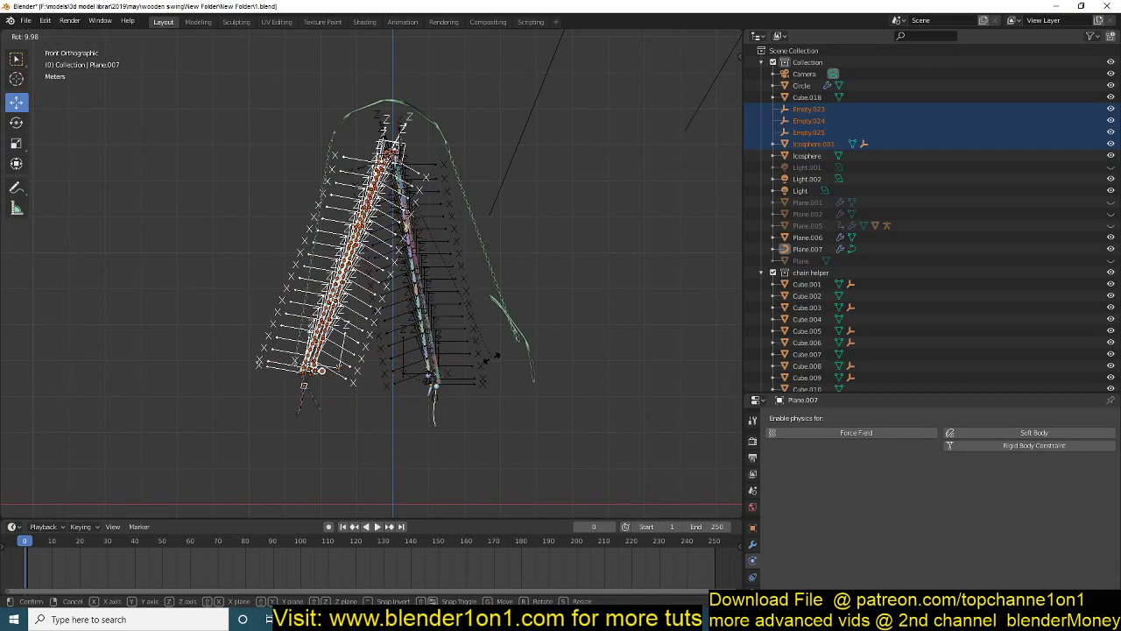
pyautogui.rightClick(486, 318)
# Unhide all objects, clear the selection, and play the swing simulation before returning it to the start frame.
pyautogui.hotkey('alt', 'h')
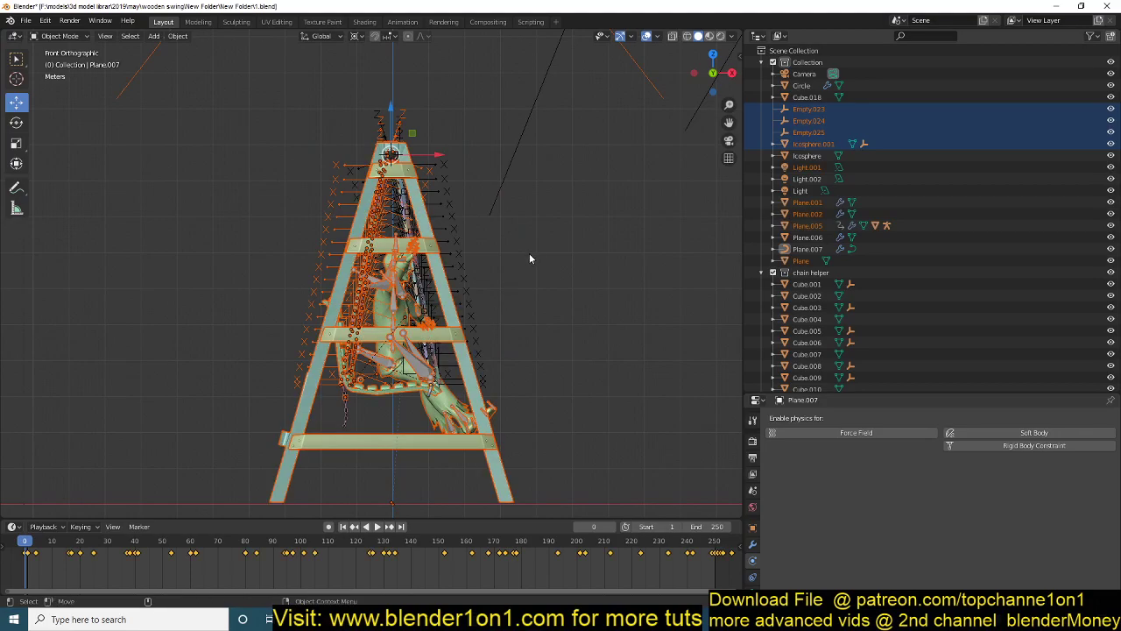
pyautogui.click(529, 253)
pyautogui.moveTo(531, 255); pyautogui.dragTo(603, 302, button='middle')
pyautogui.press('space')
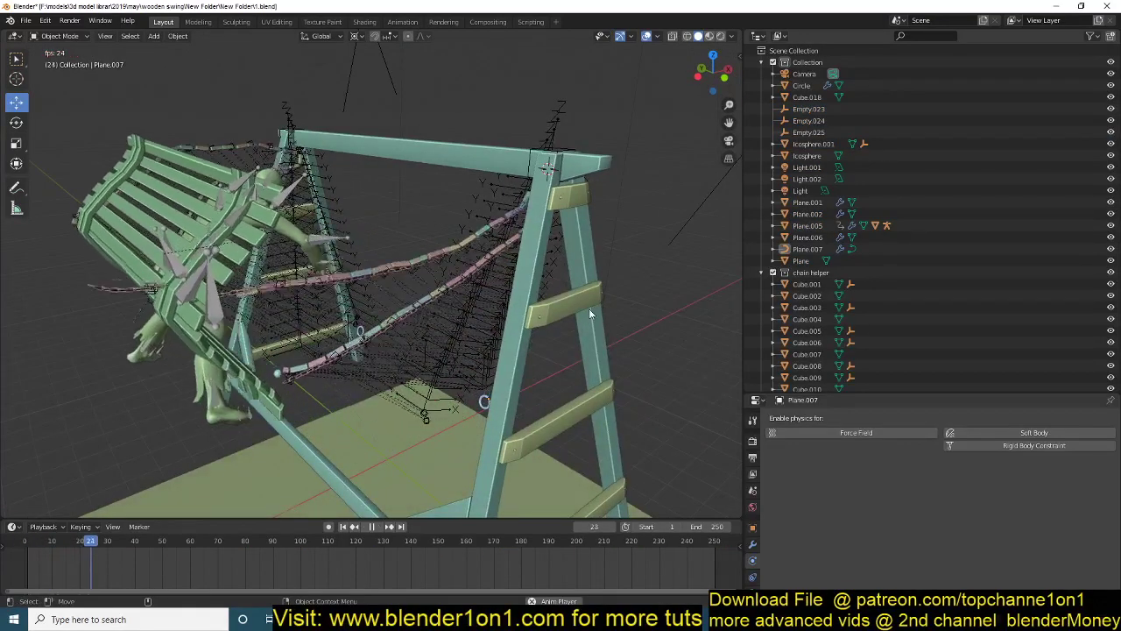
pyautogui.press('Escape')
# Select the empty at the bench's rear corner together with the attachment sphere at the end of the chain.
pyautogui.scroll(4, 550, 339)
pyautogui.keyDown('shift'); pyautogui.moveTo(550, 339); pyautogui.dragTo(540, 274, button='middle'); pyautogui.keyUp('shift')
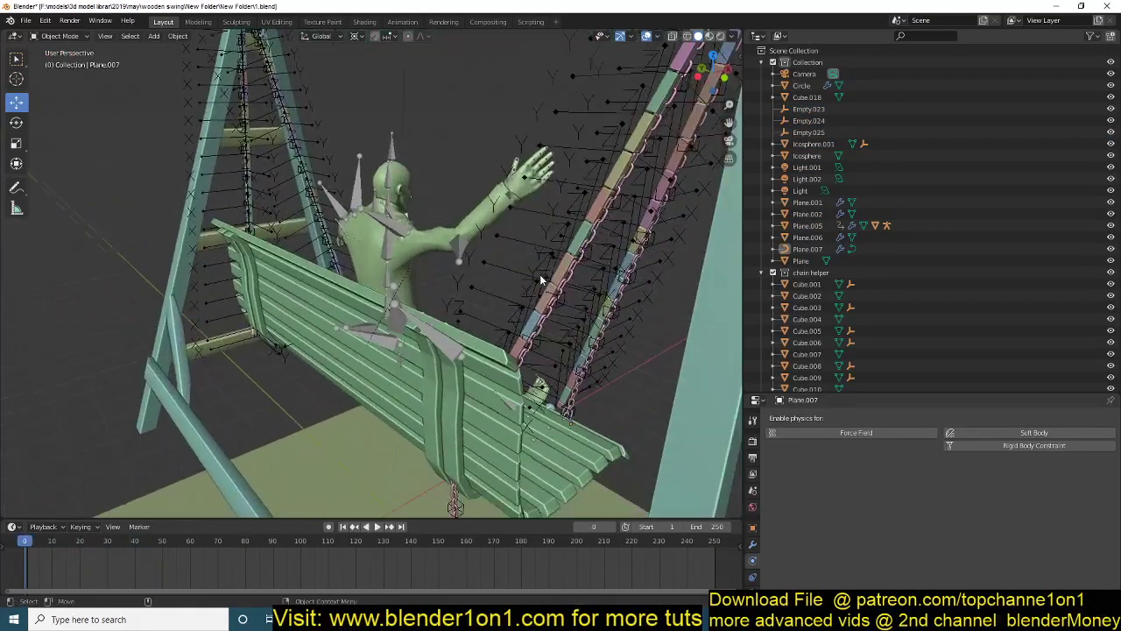
pyautogui.scroll(3, 551, 287)
pyautogui.moveTo(652, 315); pyautogui.dragTo(349, 388, button='middle')
pyautogui.click(512, 294)
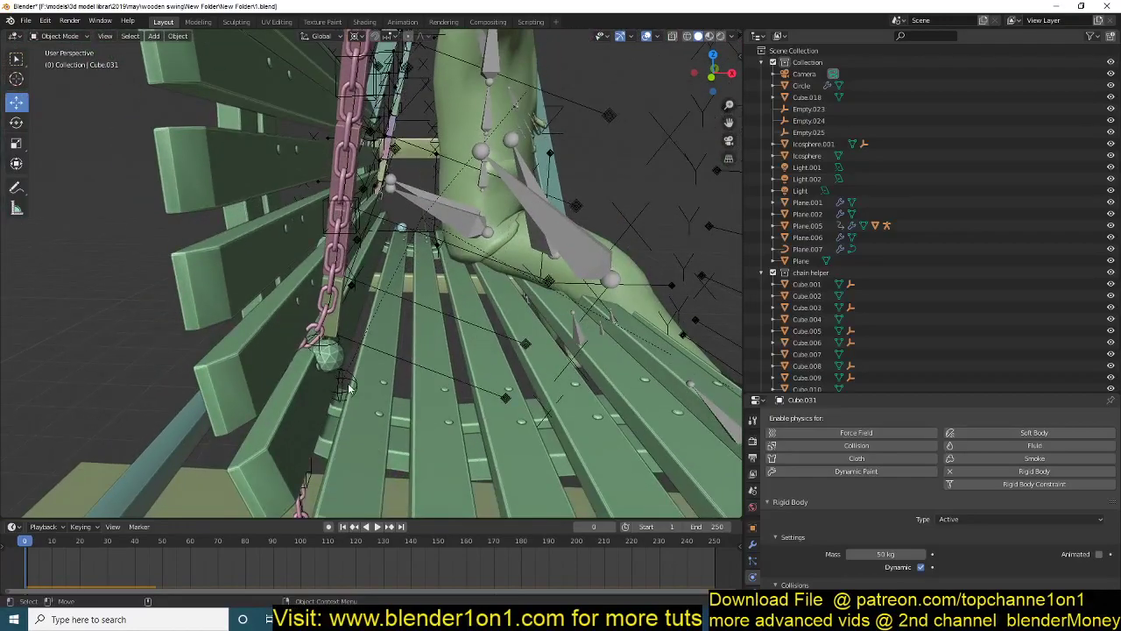
pyautogui.click(332, 361)
pyautogui.click(345, 383)
pyautogui.keyDown('shift'); pyautogui.click(333, 359); pyautogui.keyUp('shift')
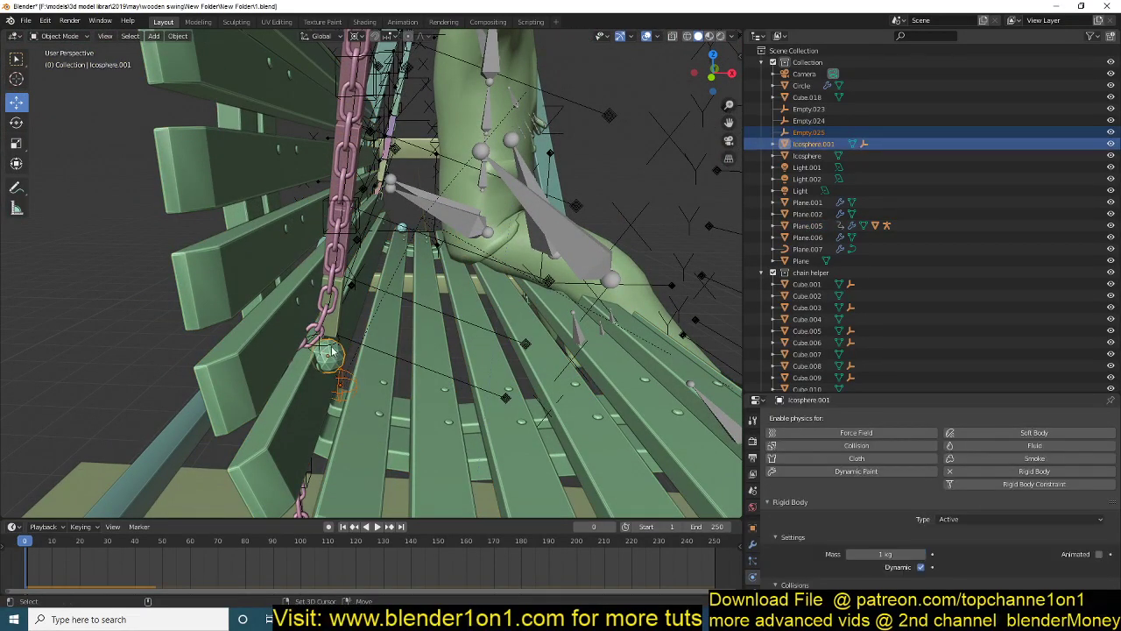
# Add the other constraint empty to the selection and raise both empties and the attachment sphere about 1.93 m along Z.
pyautogui.keyDown('shift'); pyautogui.click(331, 349); pyautogui.keyUp('shift')
pyautogui.rightClick(332, 349)
pyautogui.rightClick(332, 347)
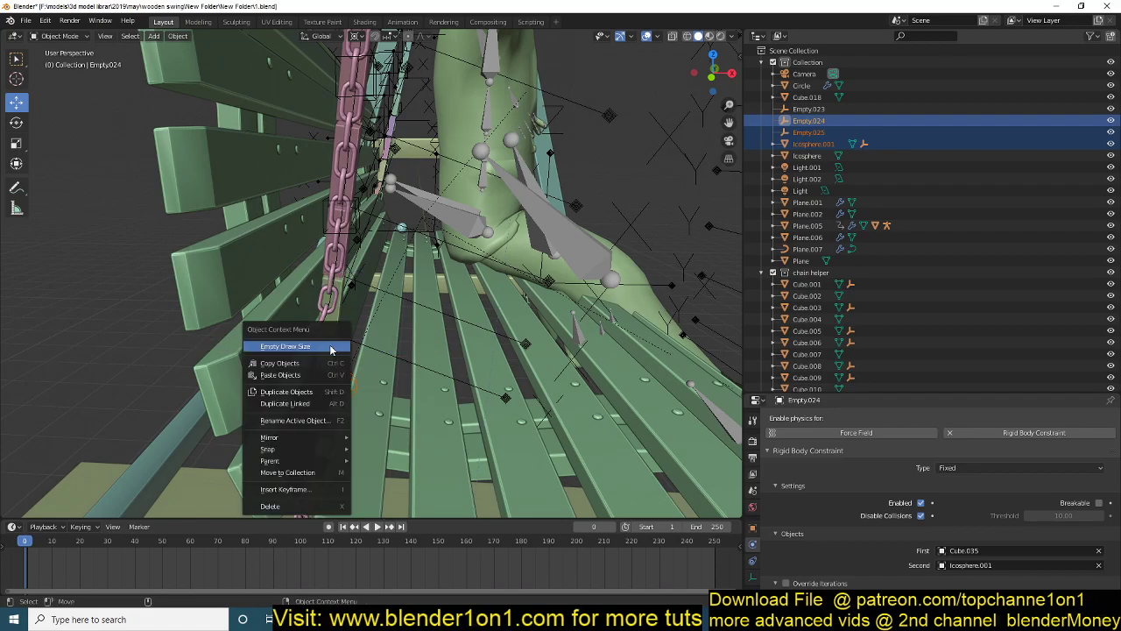
pyautogui.scroll(-1, 380, 363)
pyautogui.press('g')
pyautogui.press('z')
pyautogui.rightClick(375, 300)
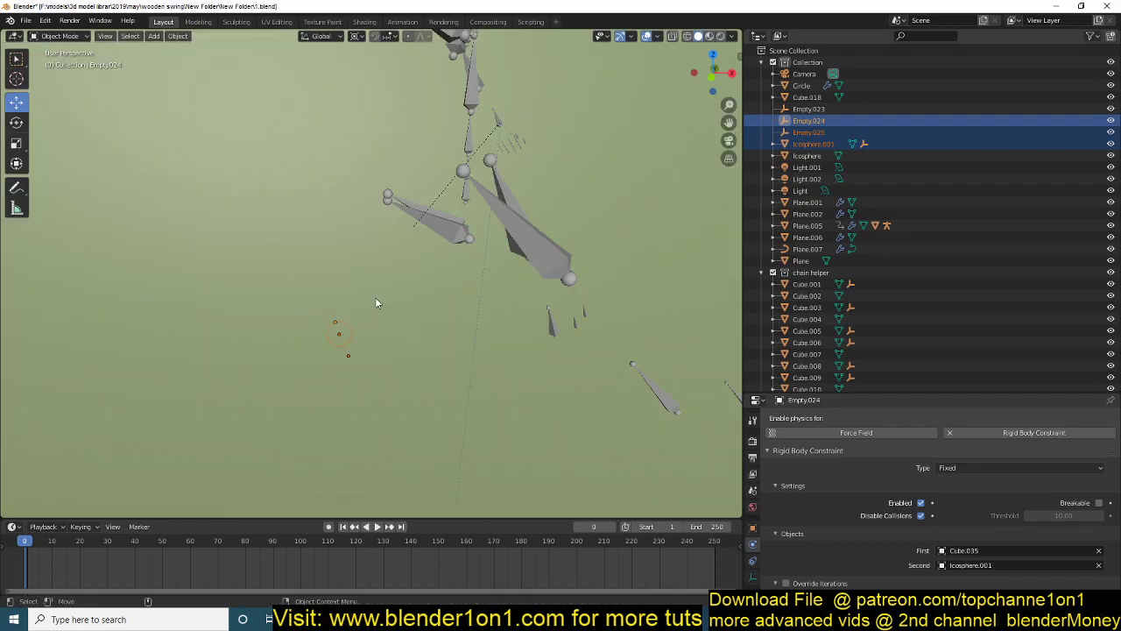
pyautogui.moveTo(376, 297); pyautogui.dragTo(403, 363, button='middle')
pyautogui.scroll(-3, 517, 302)
pyautogui.press('g')
pyautogui.press('z')
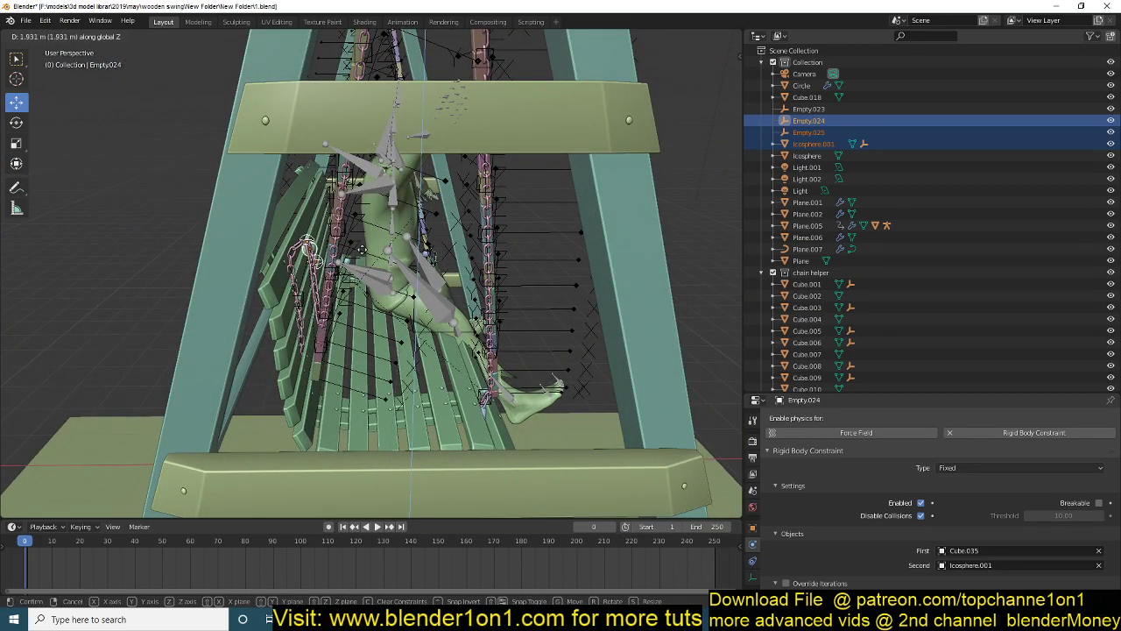
pyautogui.click(362, 249)
# Examine the lowest helper cubes and the constraint empty between them at the chain's bench end, and clear the selection.
pyautogui.moveTo(408, 319); pyautogui.dragTo(395, 411, button='middle')
pyautogui.scroll(4, 463, 329)
pyautogui.click(341, 441)
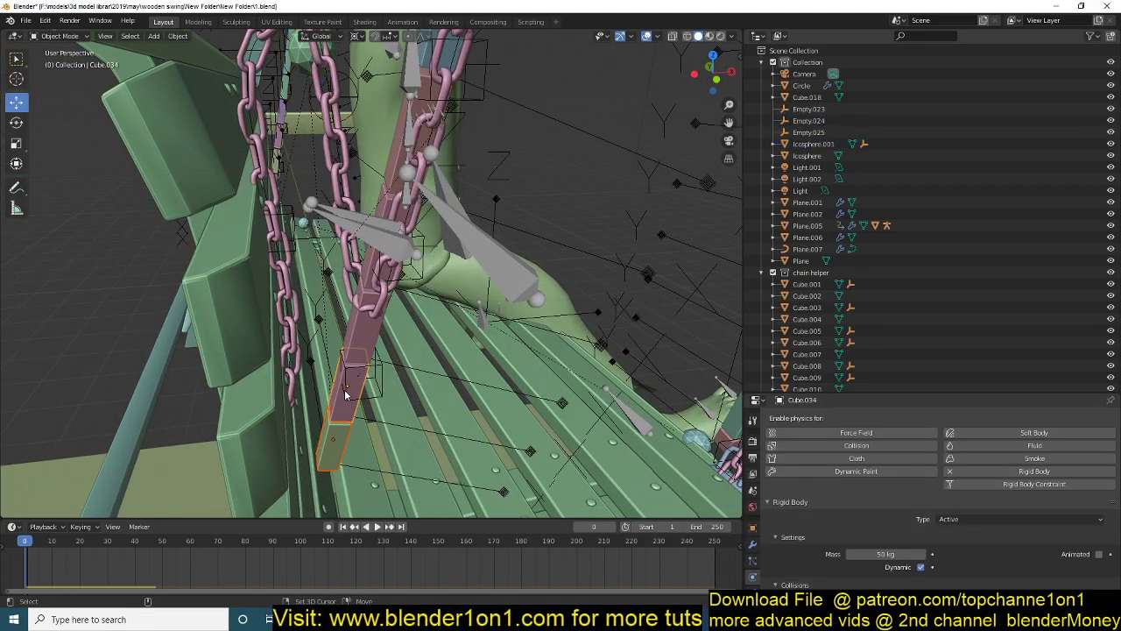
pyautogui.click(378, 373)
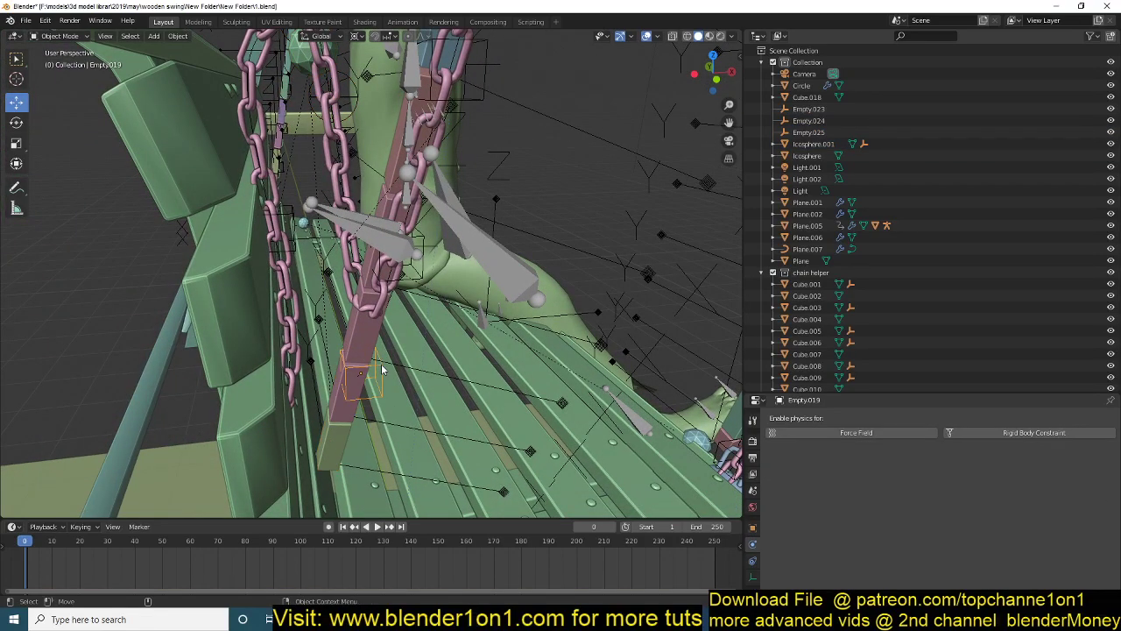
pyautogui.click(328, 450)
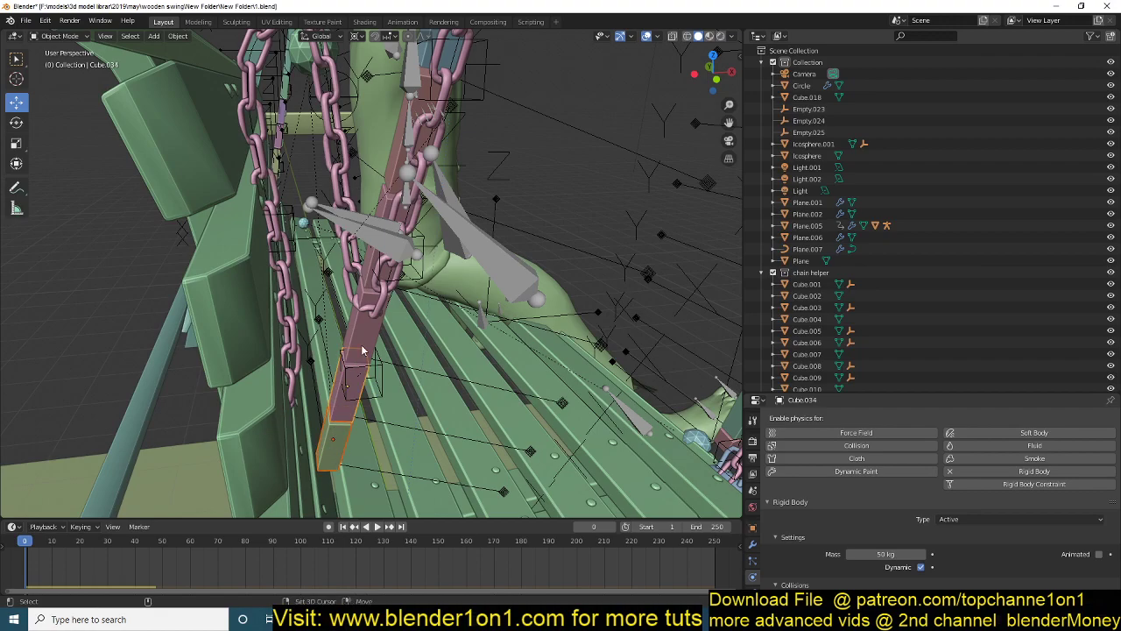
pyautogui.moveTo(360, 350); pyautogui.dragTo(333, 444, button='middle')
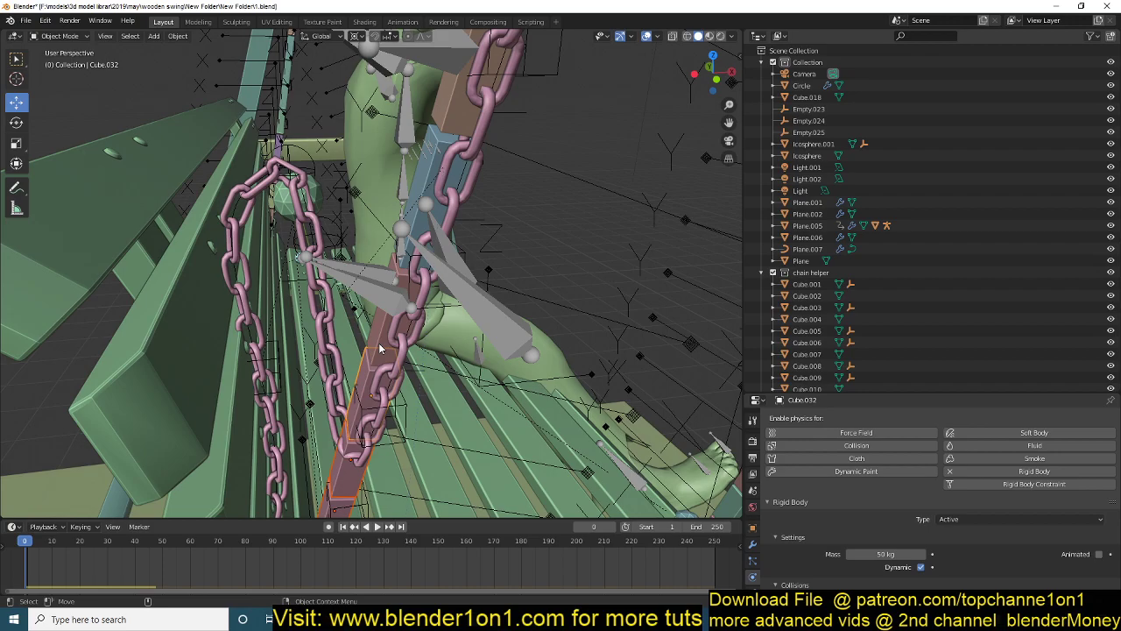
pyautogui.hotkey('alt', 'a')
pyautogui.moveTo(388, 457); pyautogui.dragTo(407, 391, button='middle')
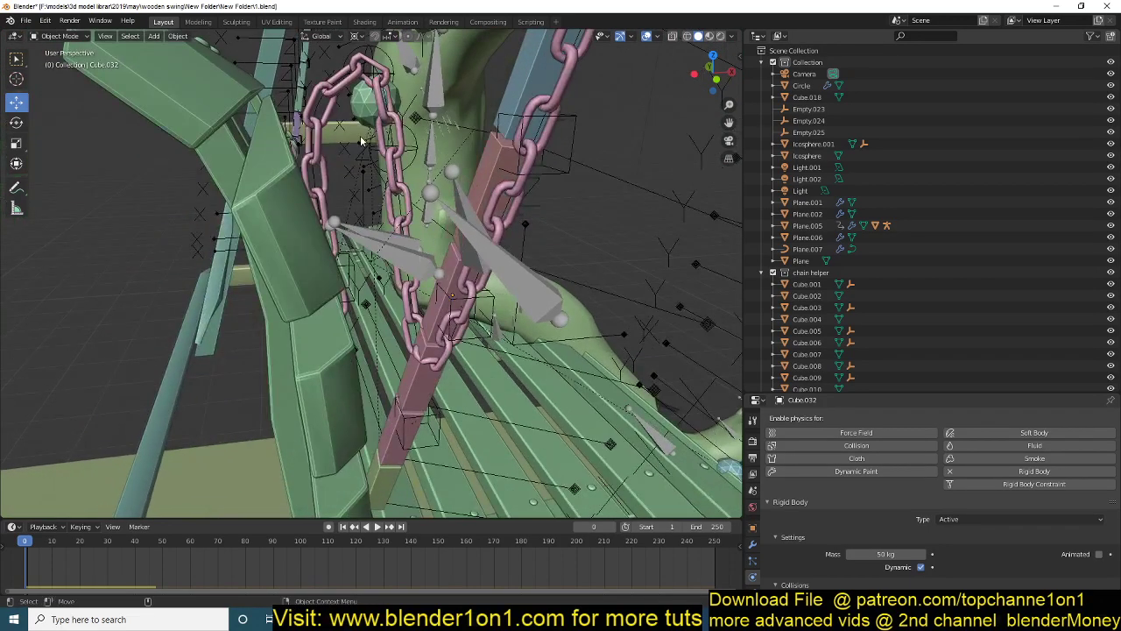
# Check the raised sphere, its empties and the bench, and set the first object of Empty.024's Fixed constraint to Cube.030.
pyautogui.moveTo(374, 109); pyautogui.dragTo(497, 253, button='middle')
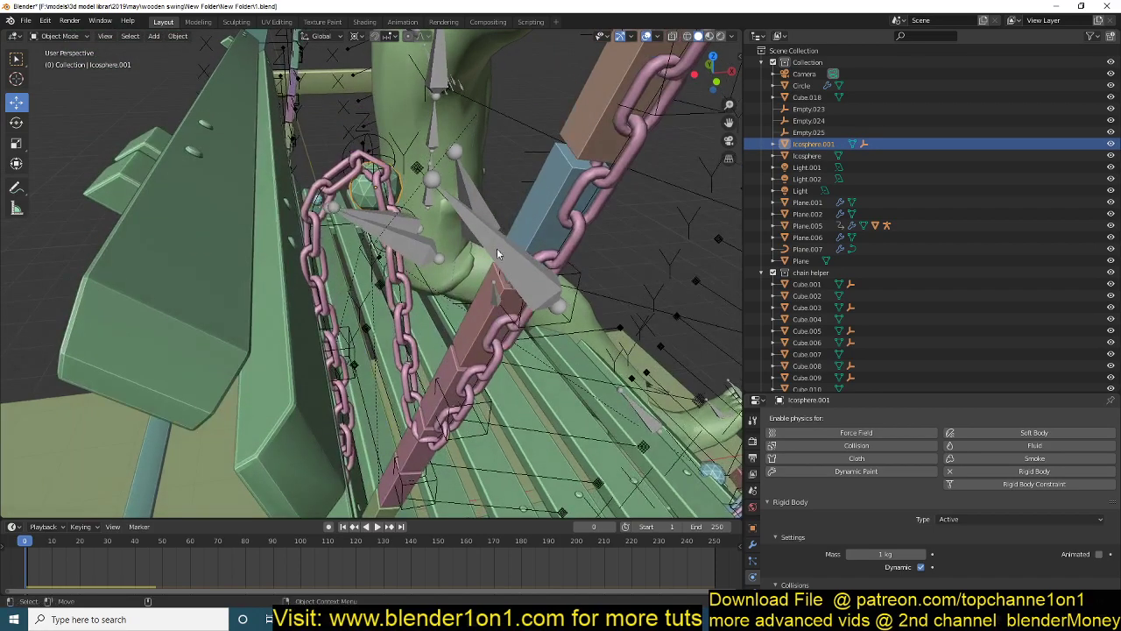
pyautogui.moveTo(529, 303); pyautogui.dragTo(345, 140, button='middle')
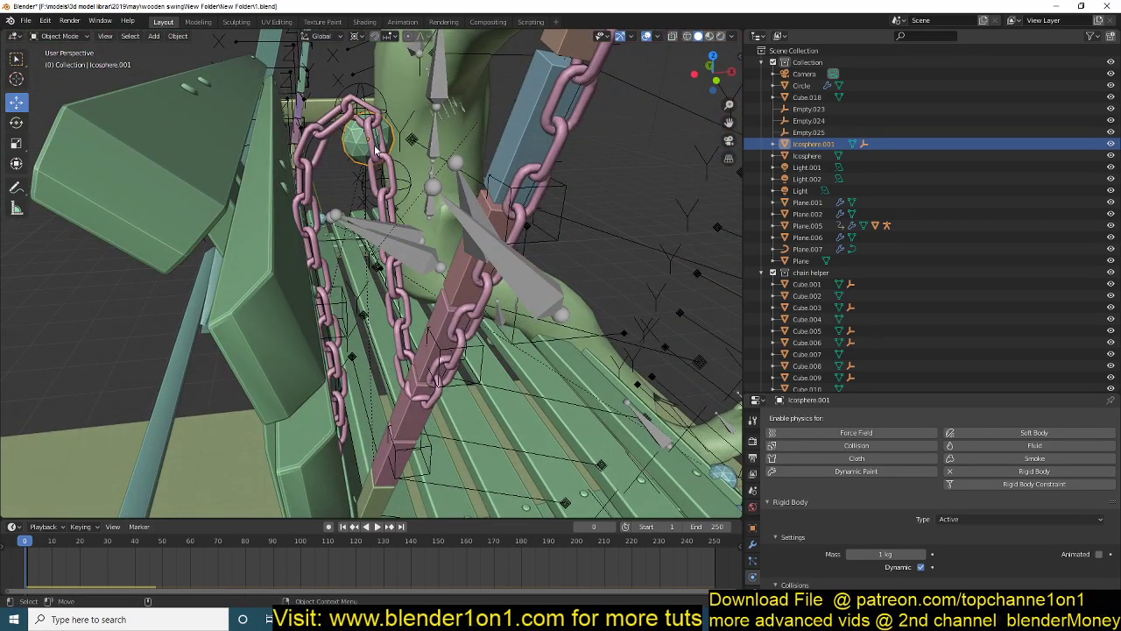
pyautogui.click(379, 99)
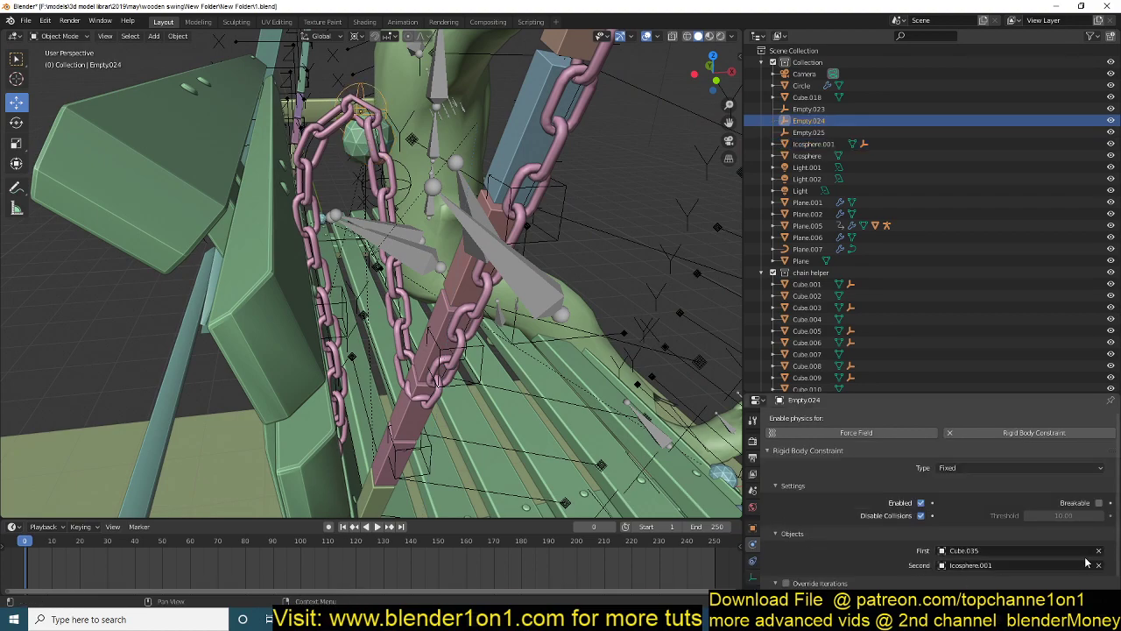
pyautogui.click(281, 325)
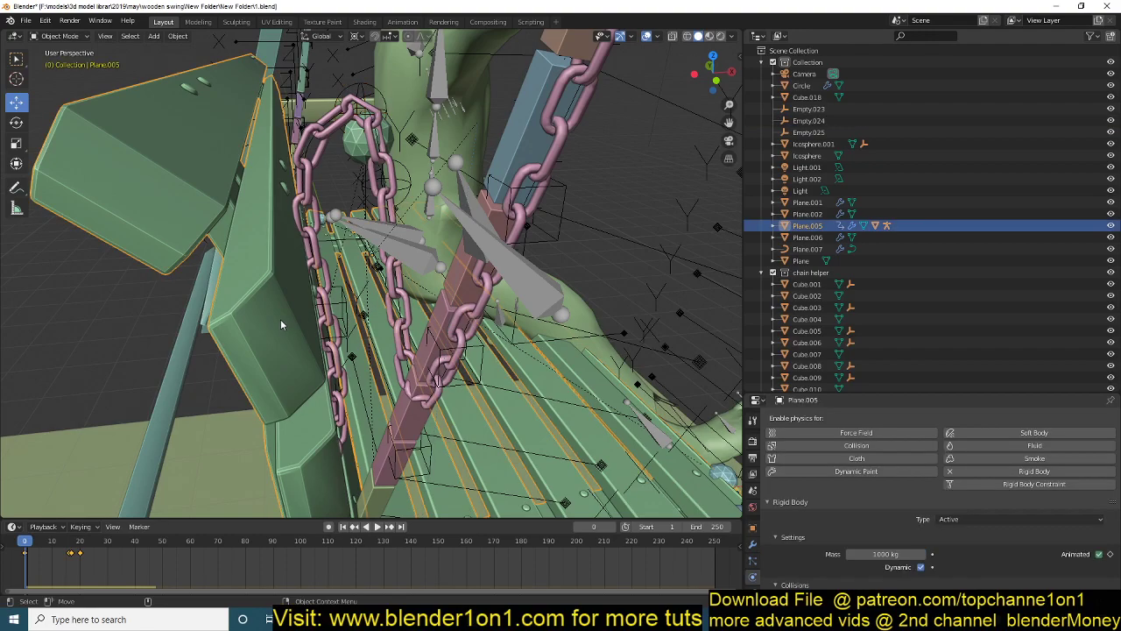
pyautogui.click(363, 143)
pyautogui.click(371, 90)
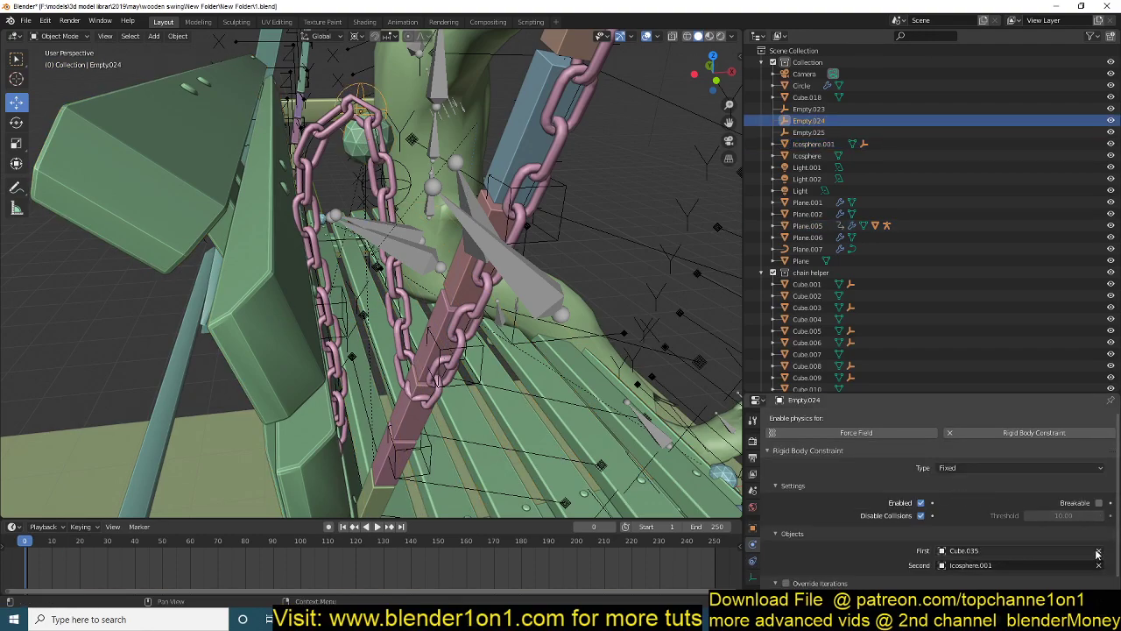
pyautogui.click(526, 151)
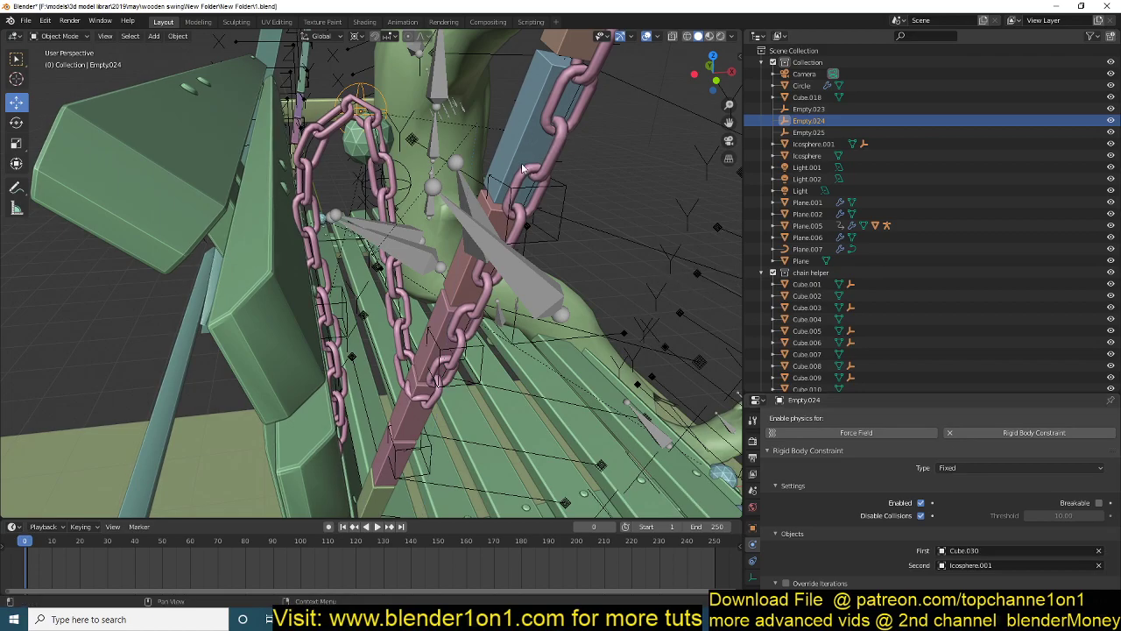
# Play the swing simulation to test the chain attachment and return to the start frame.
pyautogui.moveTo(526, 151); pyautogui.dragTo(405, 225, button='middle')
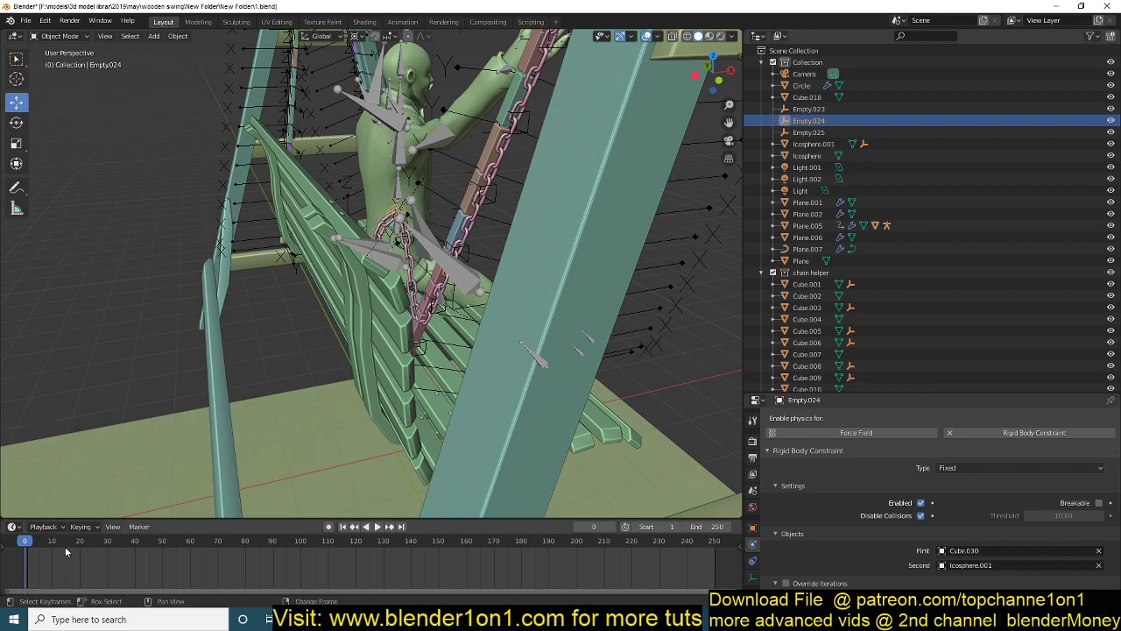
pyautogui.press('space')
pyautogui.scroll(-5, 245, 323)
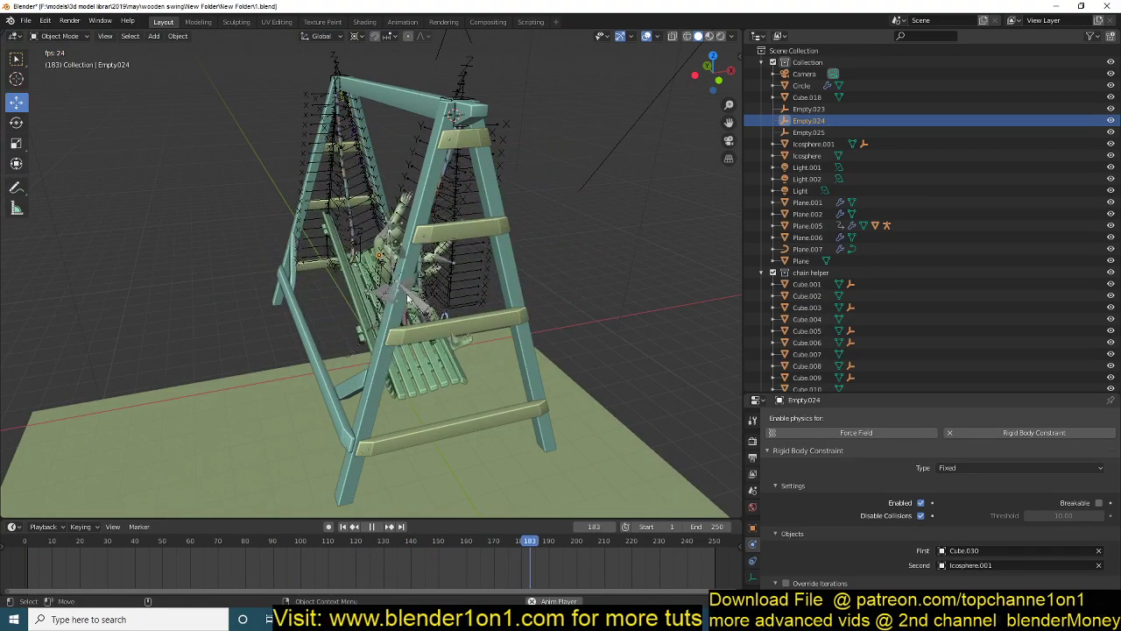
pyautogui.press('Escape')
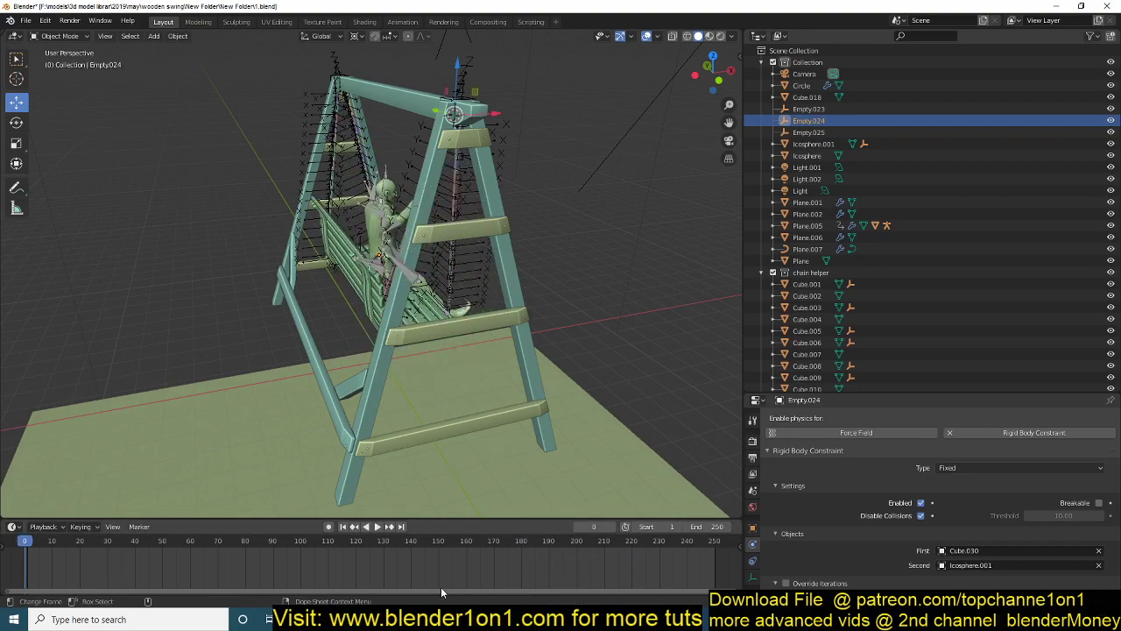
# Switch to the Blender window holding wooden swing.blend, play its swing simulation from a side view, and return to the New Folder1.blend window.
pyautogui.click(348, 618)
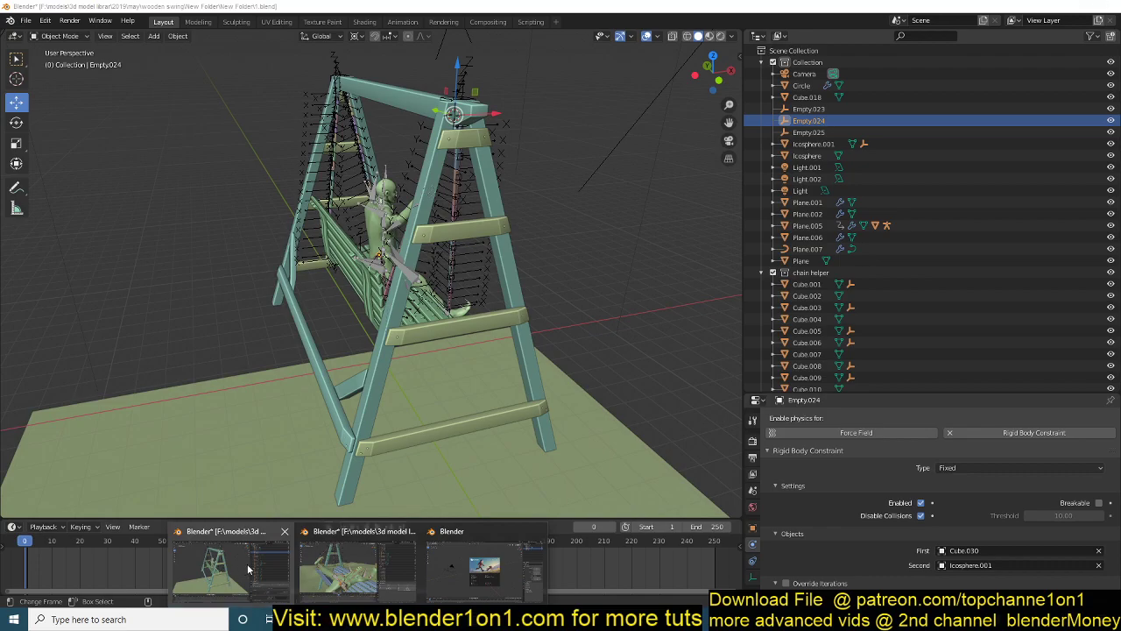
pyautogui.click(355, 570)
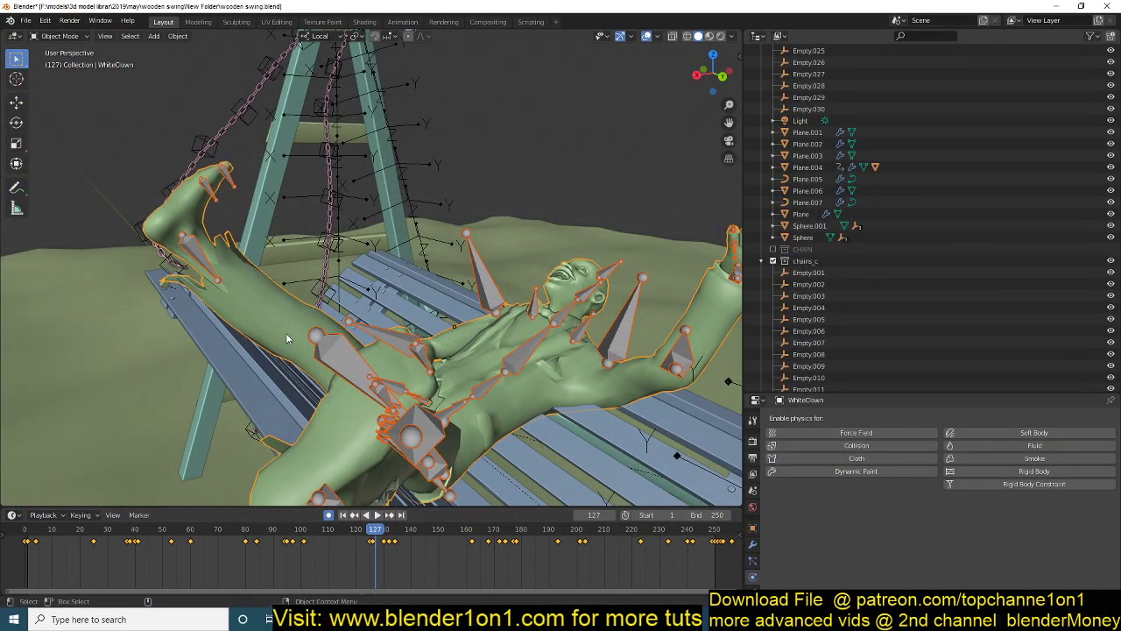
pyautogui.moveTo(286, 333); pyautogui.dragTo(513, 399, button='middle')
pyautogui.rightClick(5, 570)
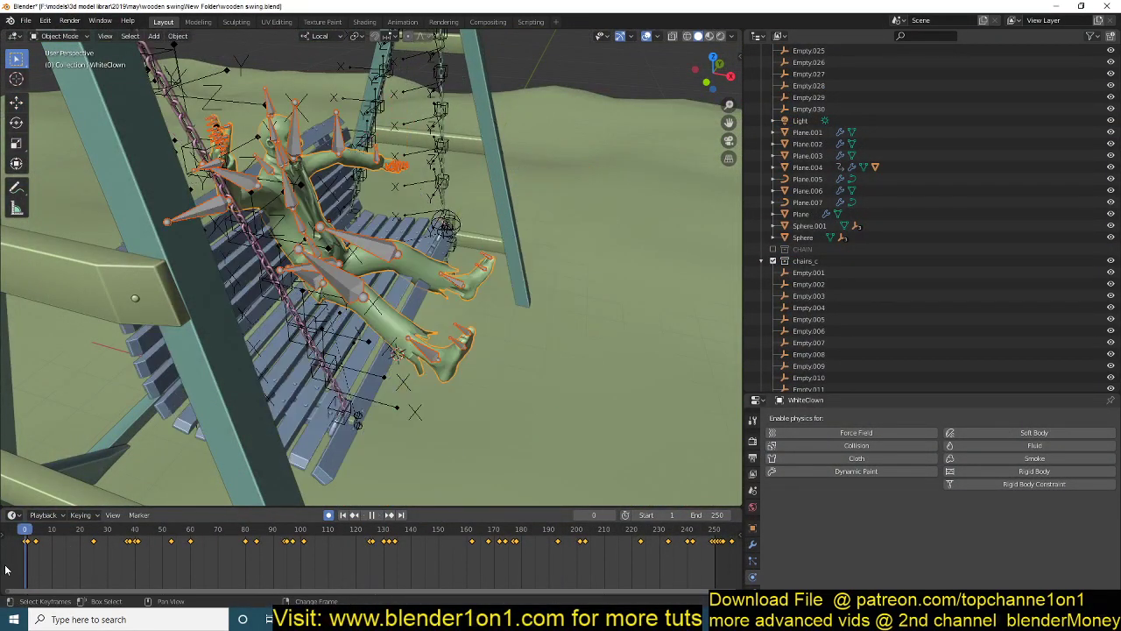
pyautogui.moveTo(277, 322); pyautogui.dragTo(164, 321, button='middle')
pyautogui.moveTo(508, 324); pyautogui.dragTo(436, 289, button='middle')
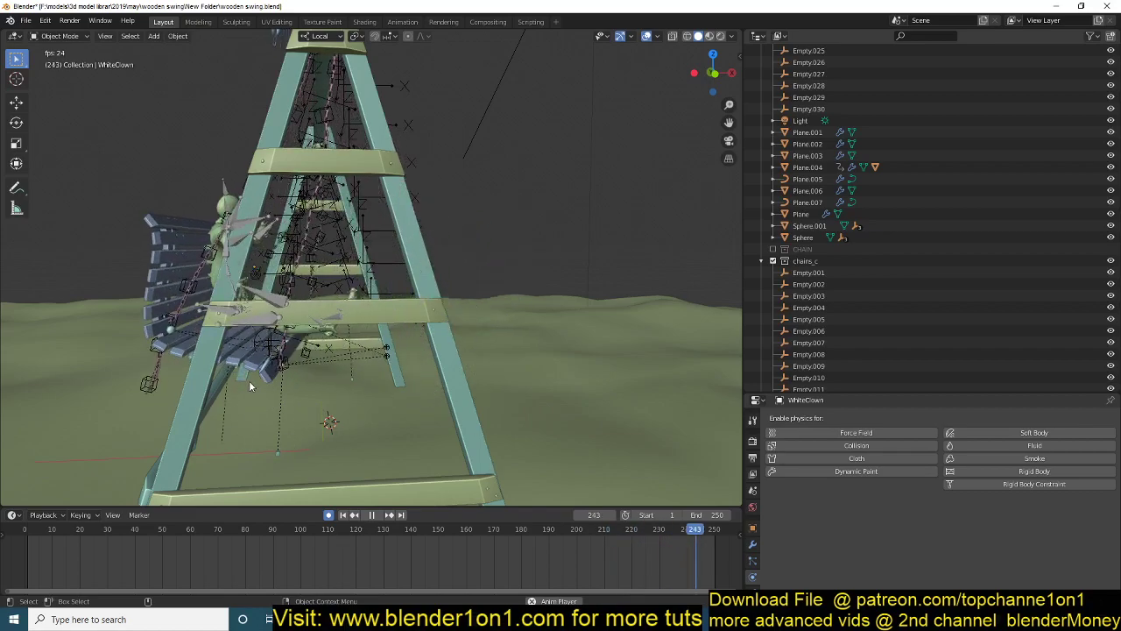
pyautogui.scroll(-2, 145, 236)
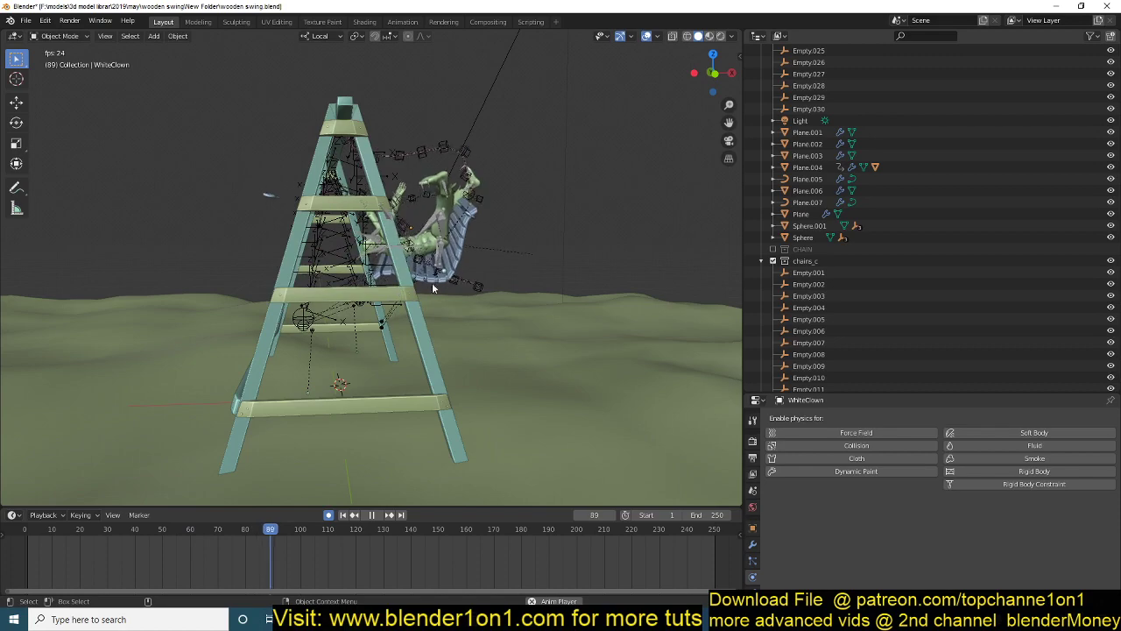
pyautogui.press('Escape')
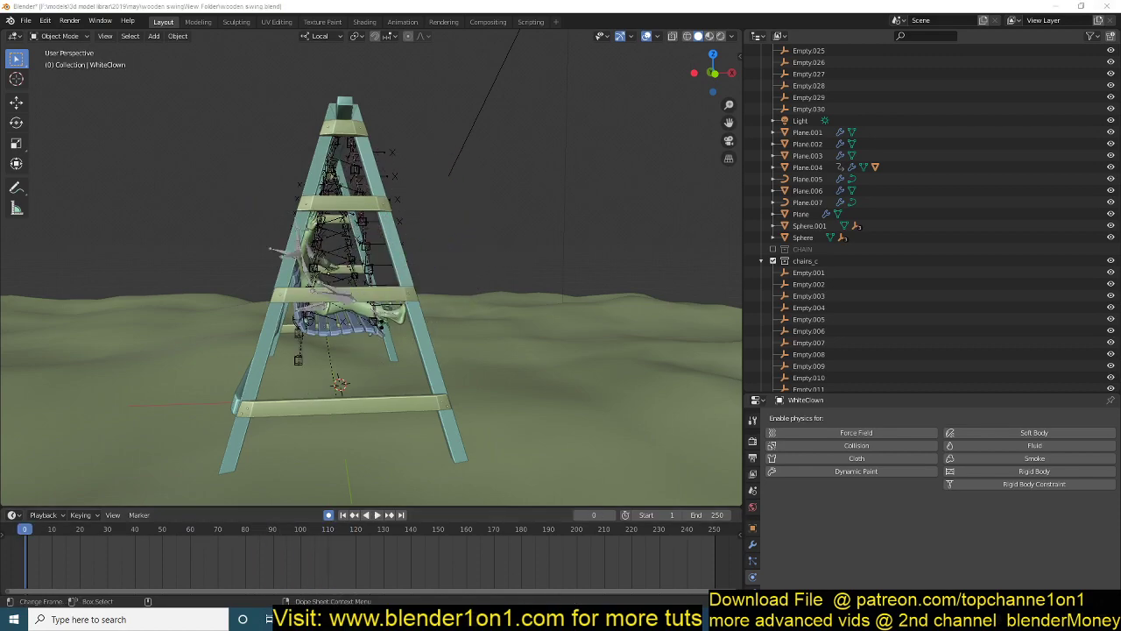
pyautogui.moveTo(396, 592)
pyautogui.click(228, 558)
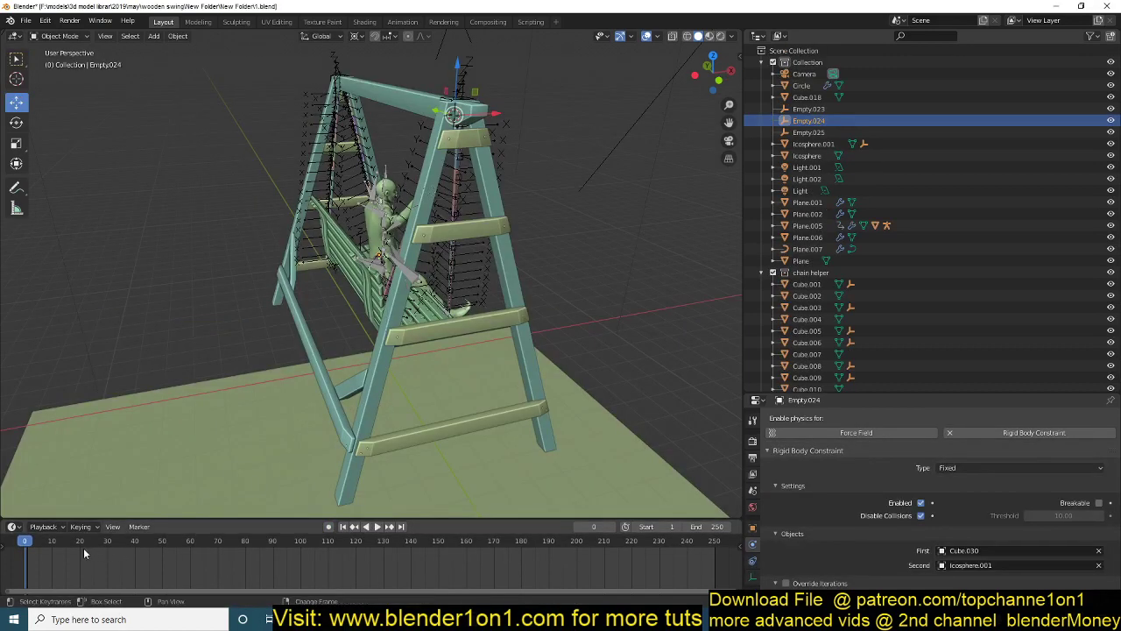
# Undo the constraint target change and the earlier edits to the chain attachment.
pyautogui.hotkey('ctrl', 'z')
pyautogui.hotkey('ctrl', 'z')
pyautogui.hotkey('ctrl', 'z')
pyautogui.hotkey('ctrl', 'z')
pyautogui.hotkey('ctrl', 'z')
pyautogui.hotkey('ctrl', 'z')
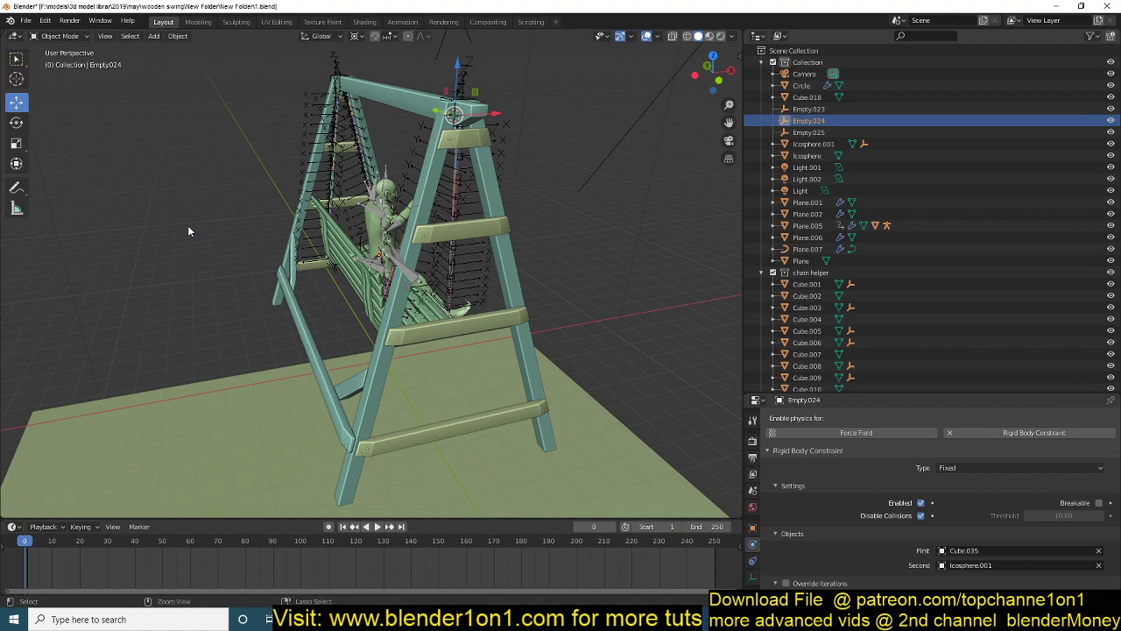
pyautogui.hotkey('ctrl', 'z')
pyautogui.hotkey('ctrl', 'z')
pyautogui.hotkey('ctrl', 'z')
pyautogui.hotkey('ctrl', 'z')
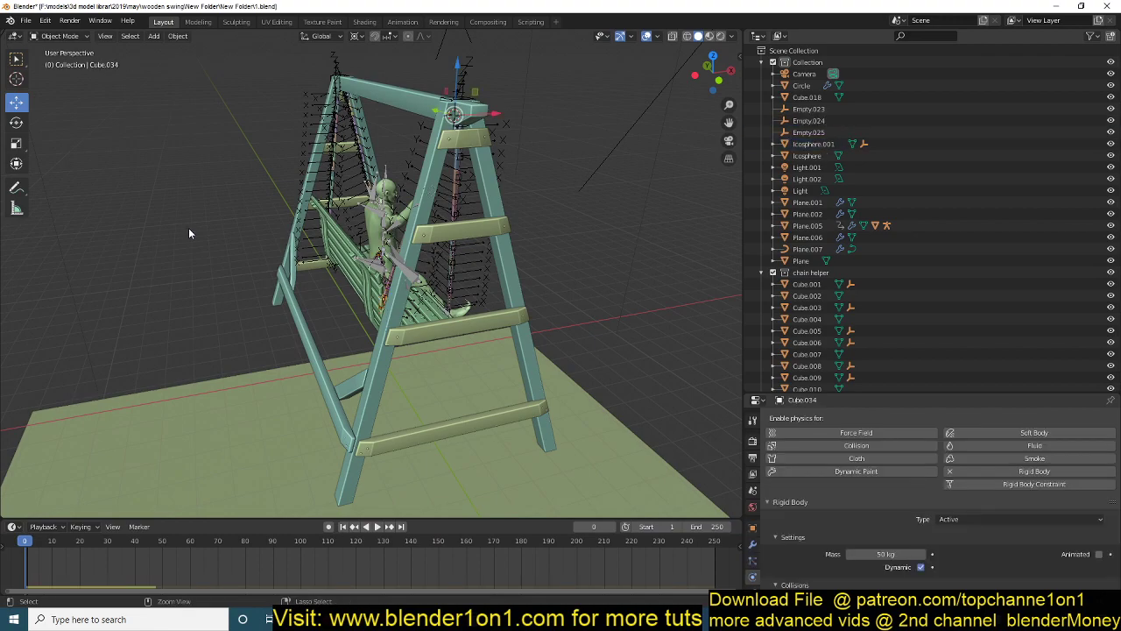
# Play the swing simulation again, pause it, and view the bench and clown from the front.
pyautogui.press('space')
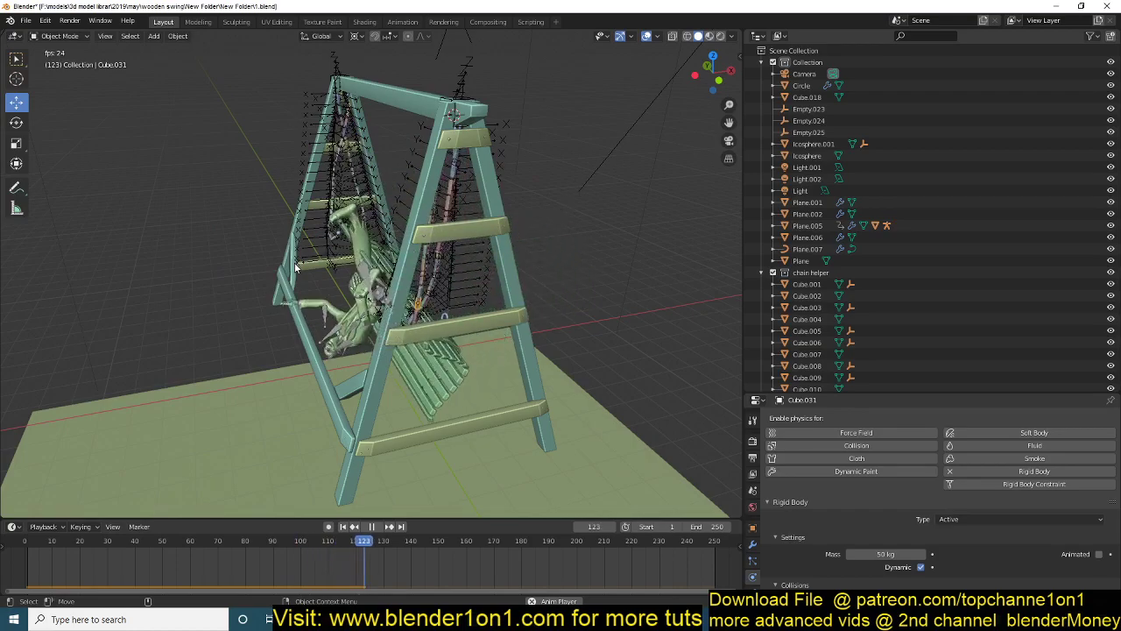
pyautogui.press('space')
pyautogui.moveTo(296, 267); pyautogui.dragTo(371, 247, button='middle')
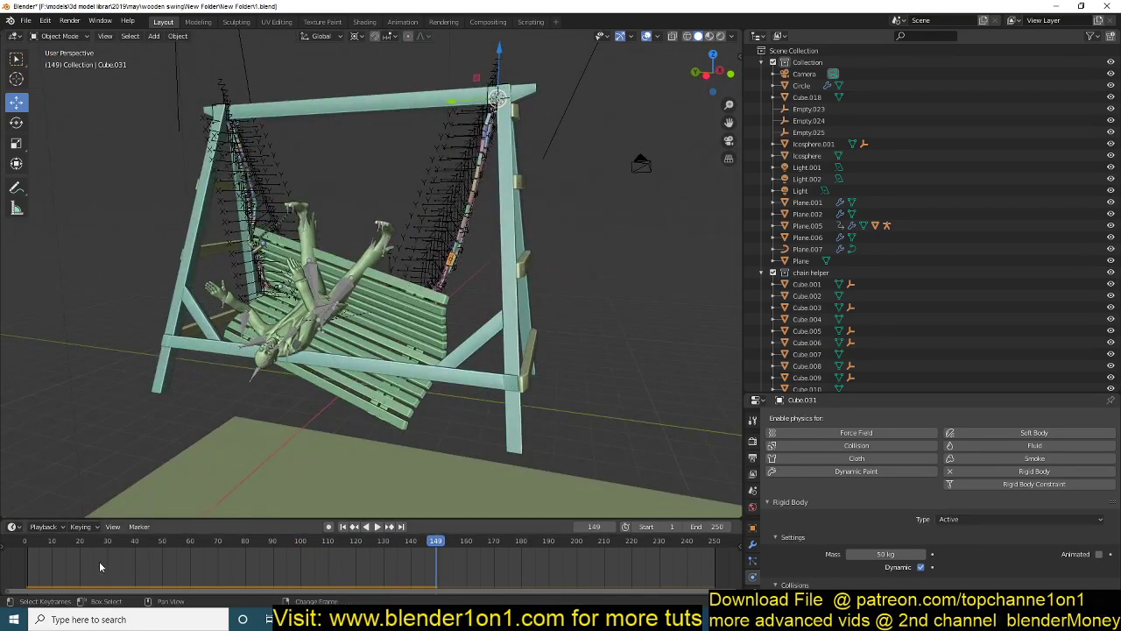
# Go to frame 28 and select the swing bench to examine its position and rigid body settings.
pyautogui.moveTo(100, 567); pyautogui.dragTo(103, 540)
pyautogui.moveTo(226, 303); pyautogui.dragTo(227, 230, button='middle')
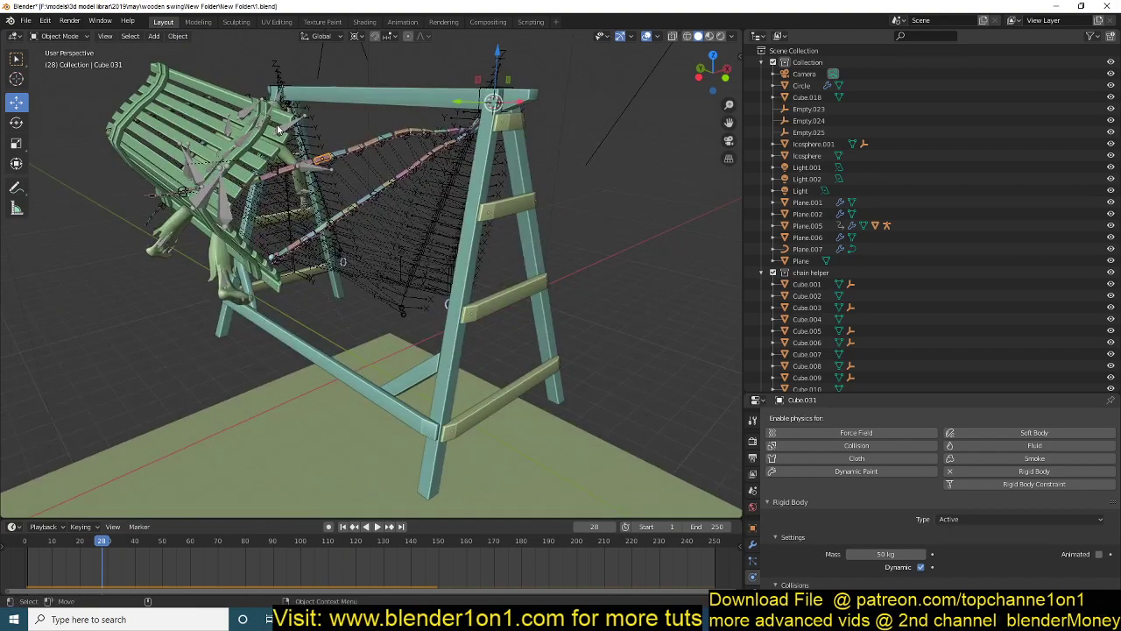
pyautogui.click(200, 123)
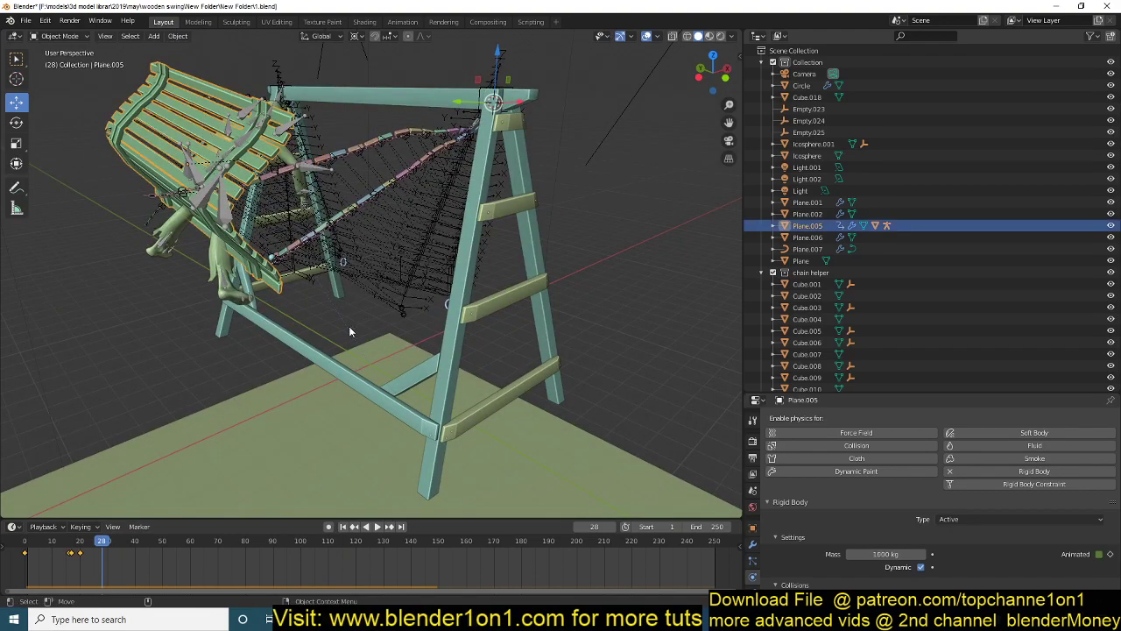
pyautogui.keyDown('shift'); pyautogui.moveTo(327, 399); pyautogui.dragTo(377, 419, button='middle'); pyautogui.keyUp('shift')
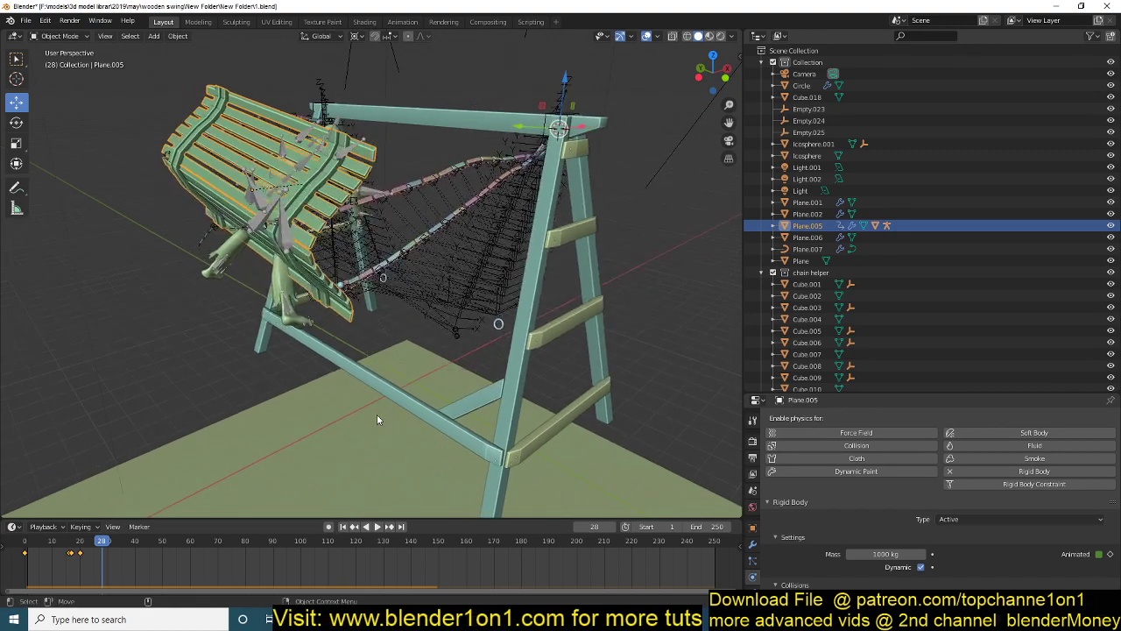